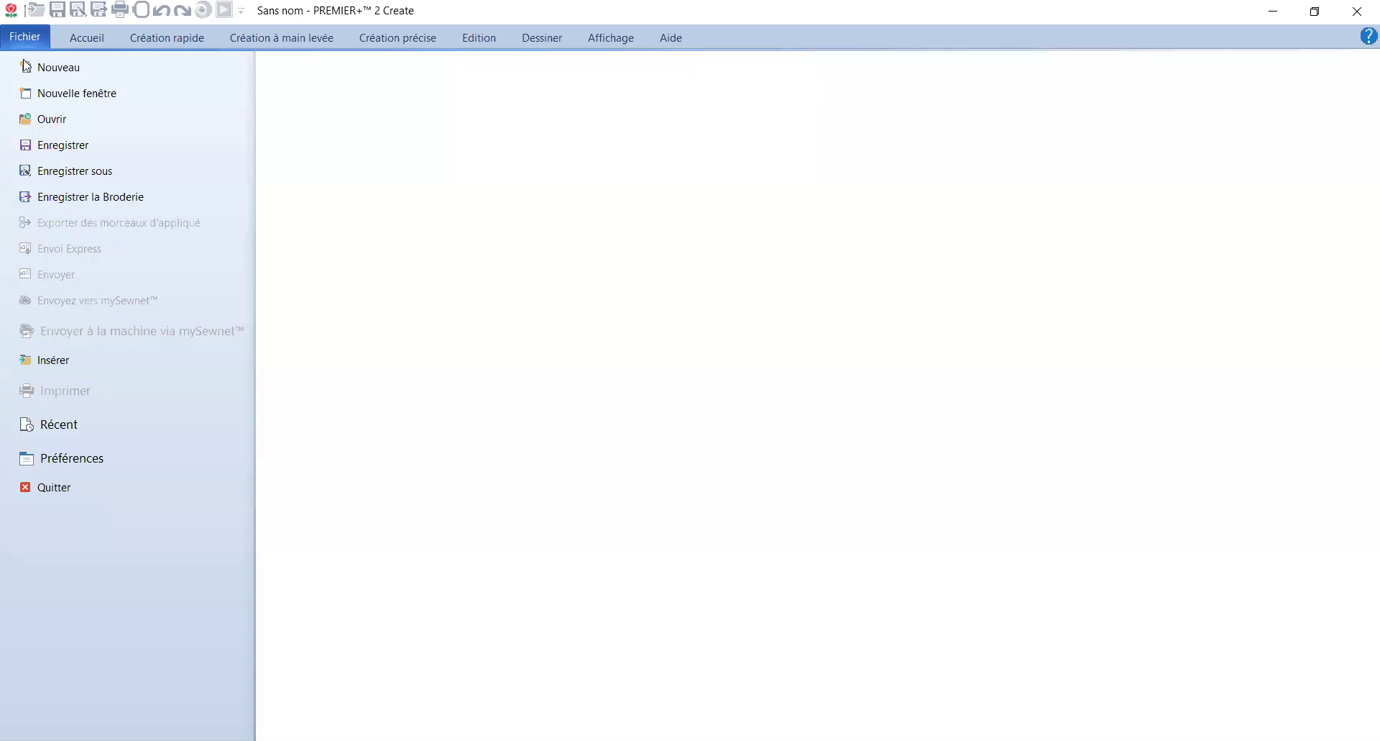
Open the design file africaine.edo from the AAA VIDEOS folder
left_click(39, 120)
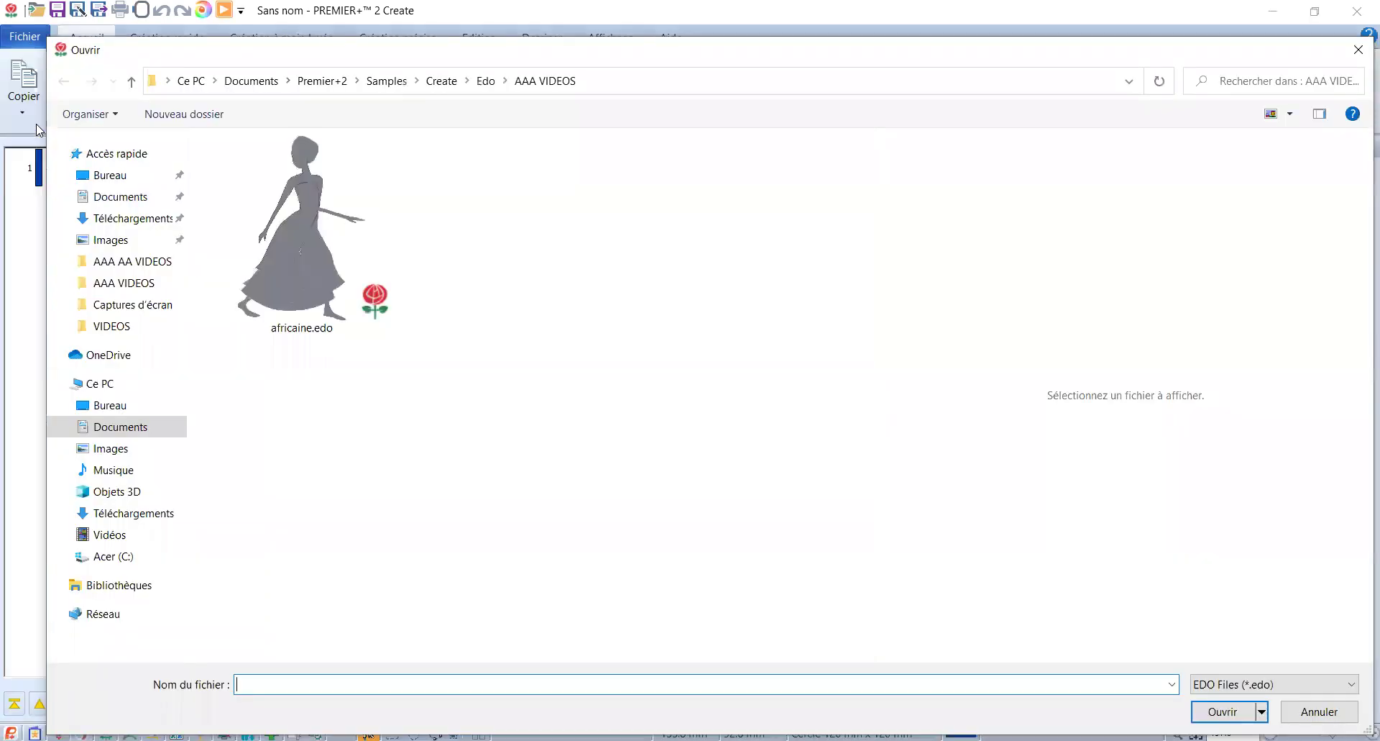
left_click(302, 237)
left_click(1223, 711)
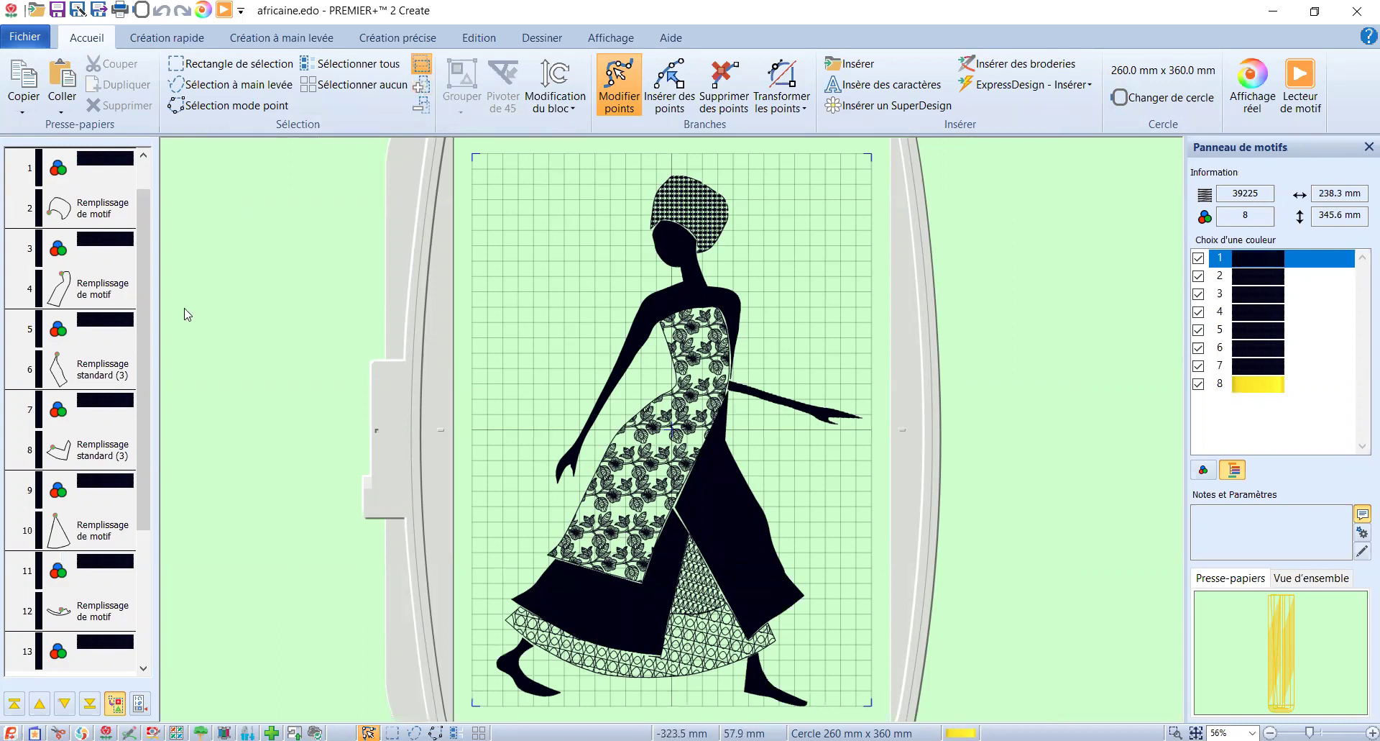
Insert heart shape 33 from the quick-creation shape gallery with a standard fill and satin line
left_click(170, 43)
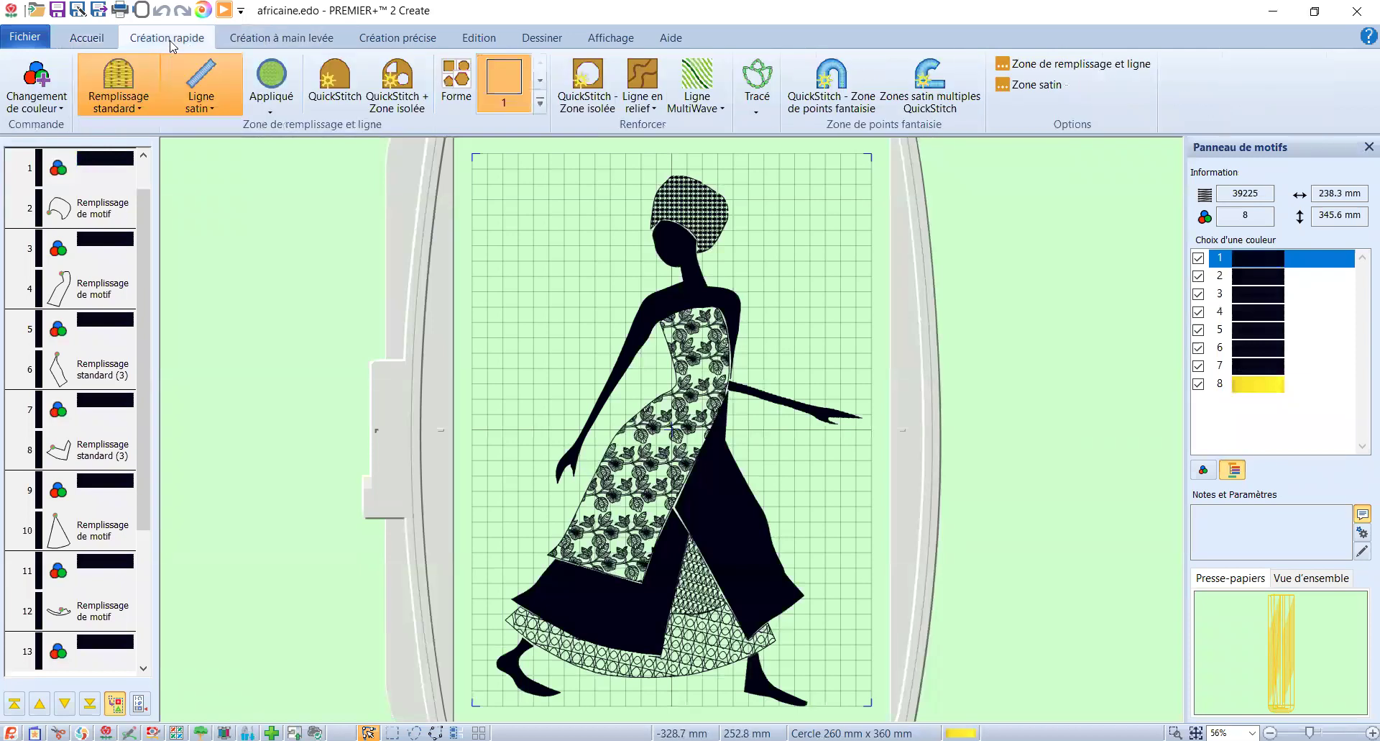
left_click(539, 105)
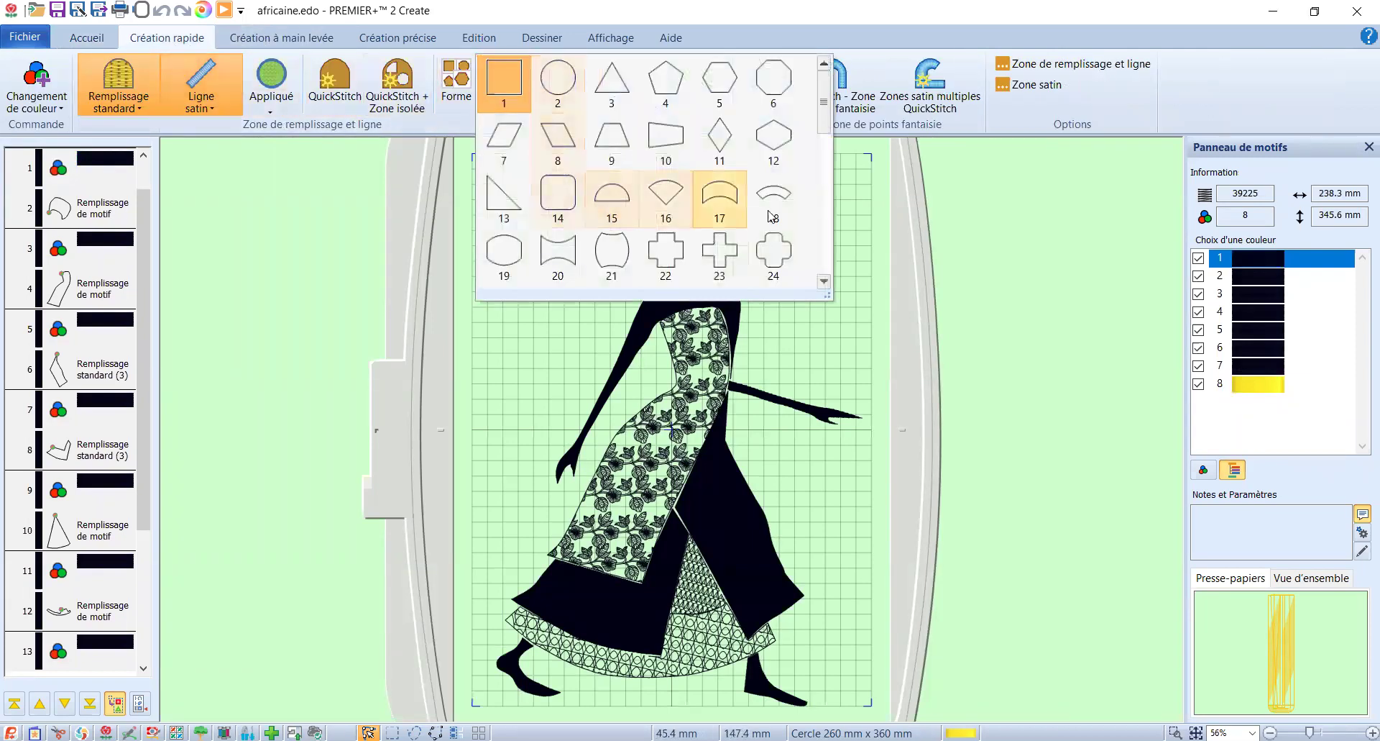
left_click(452, 204)
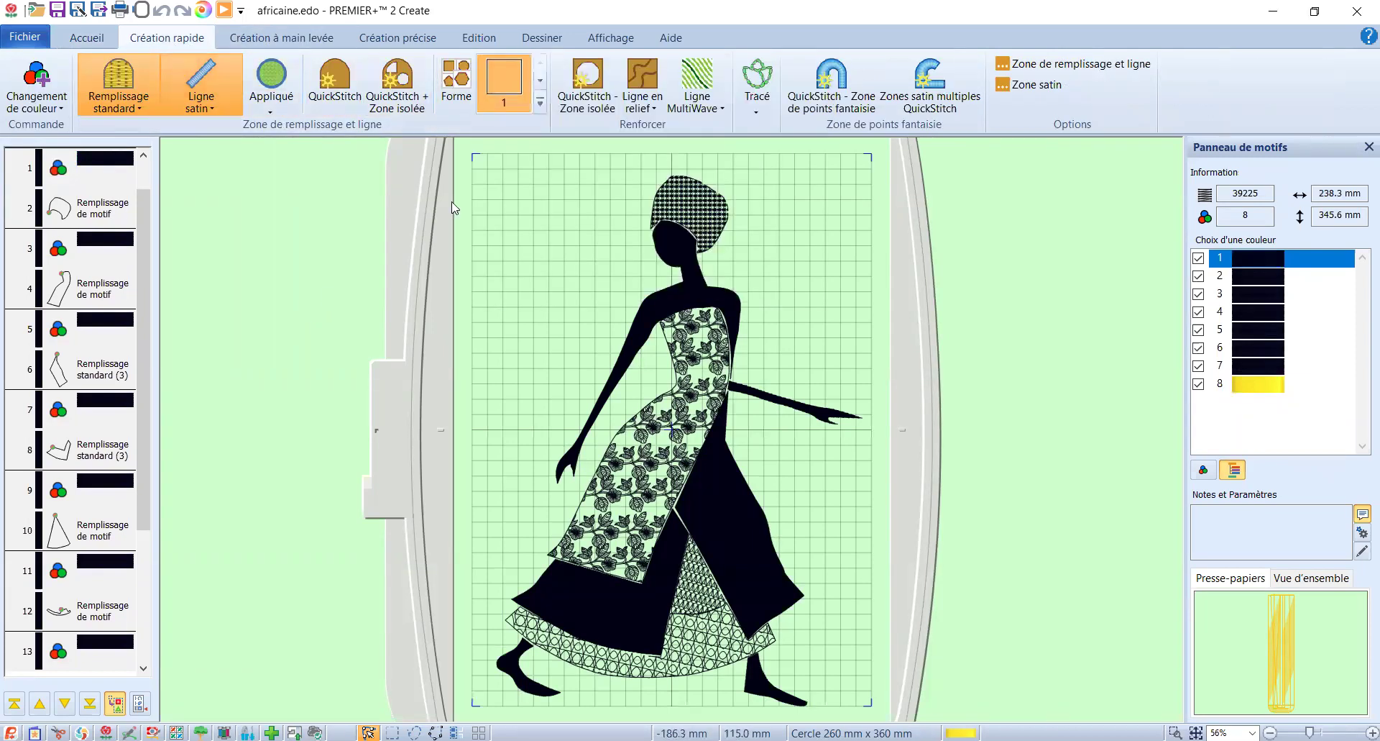
left_click(538, 105)
scroll(557, 152, "down", 3)
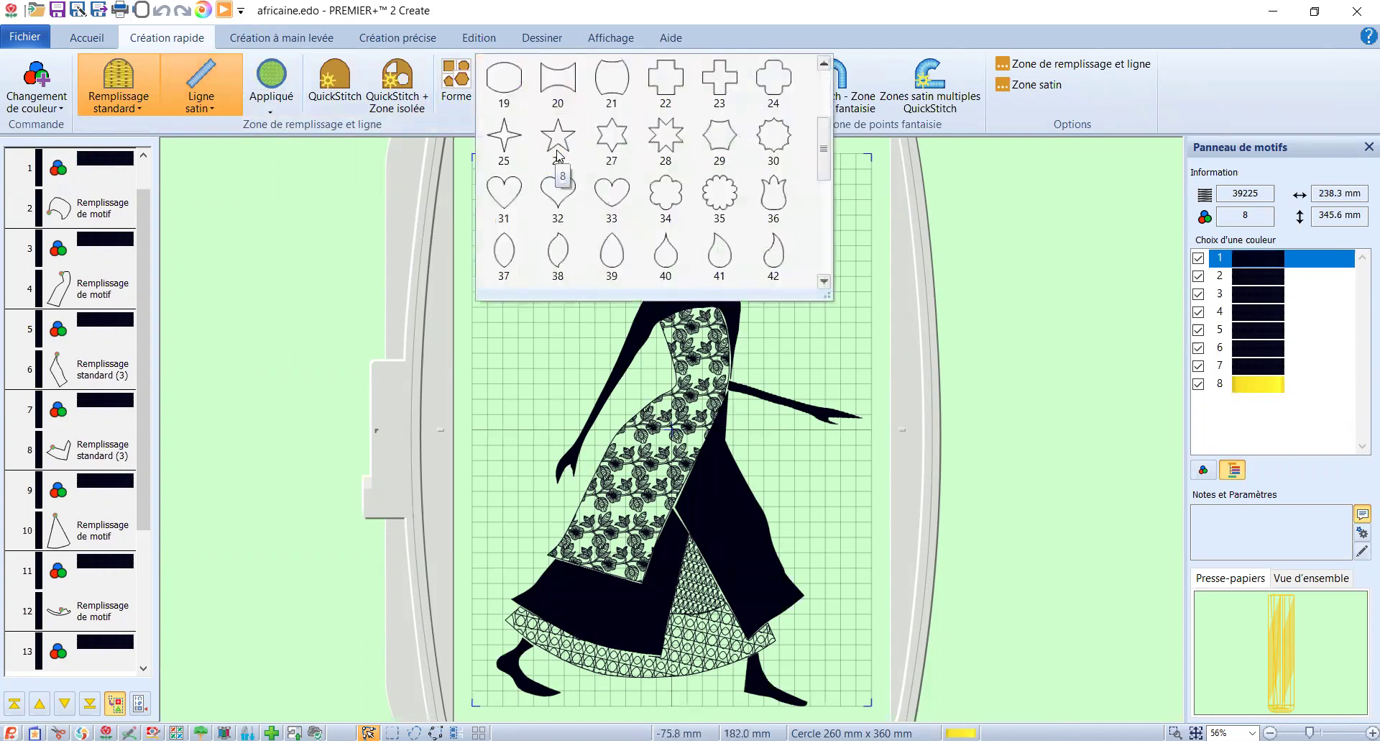
scroll(805, 192, "down", 2)
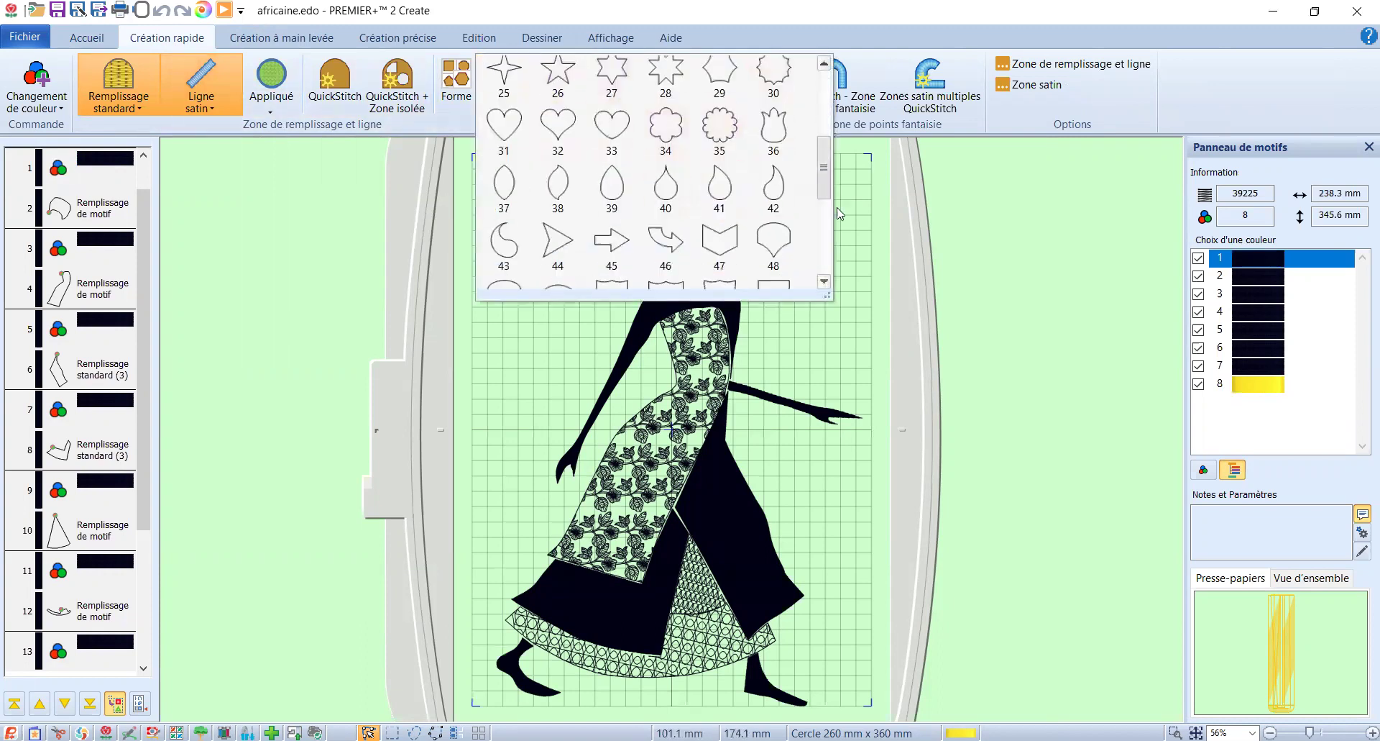
scroll(762, 189, "up", 1)
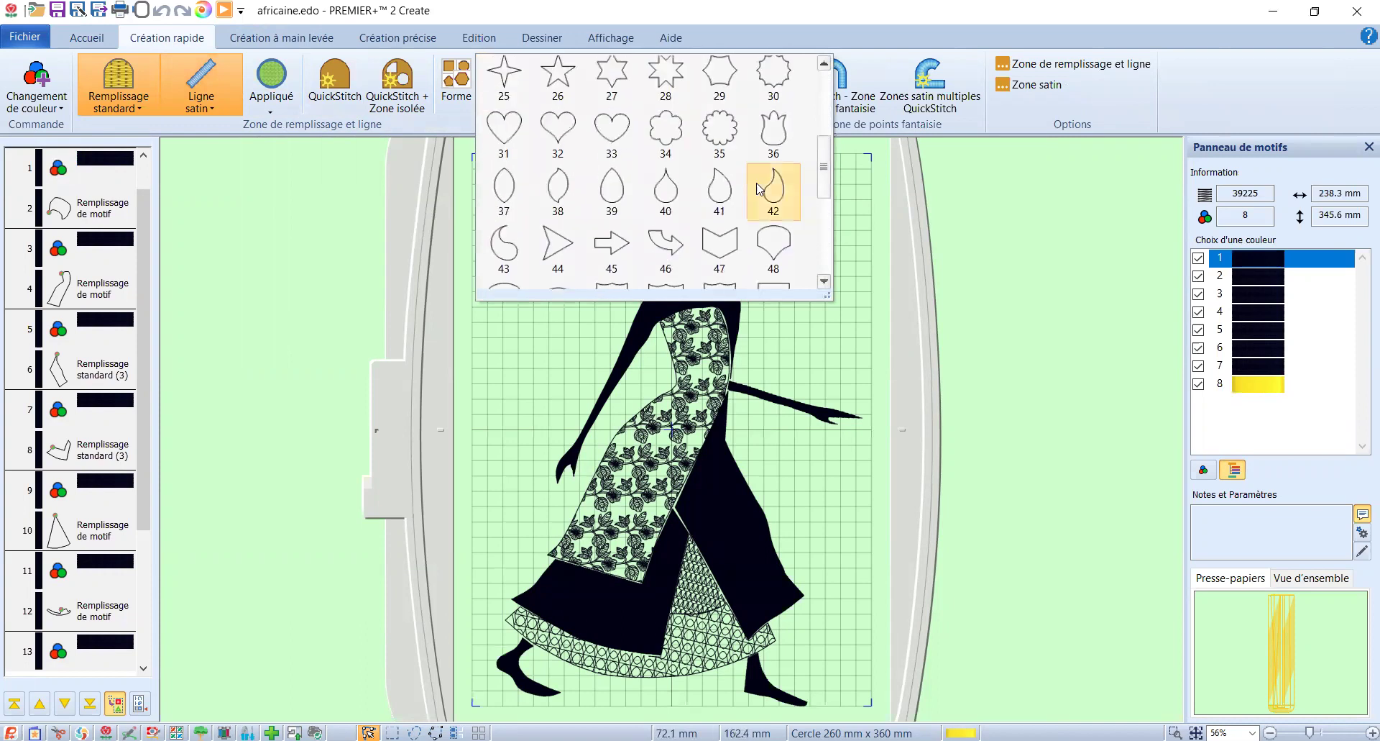
left_click(593, 133)
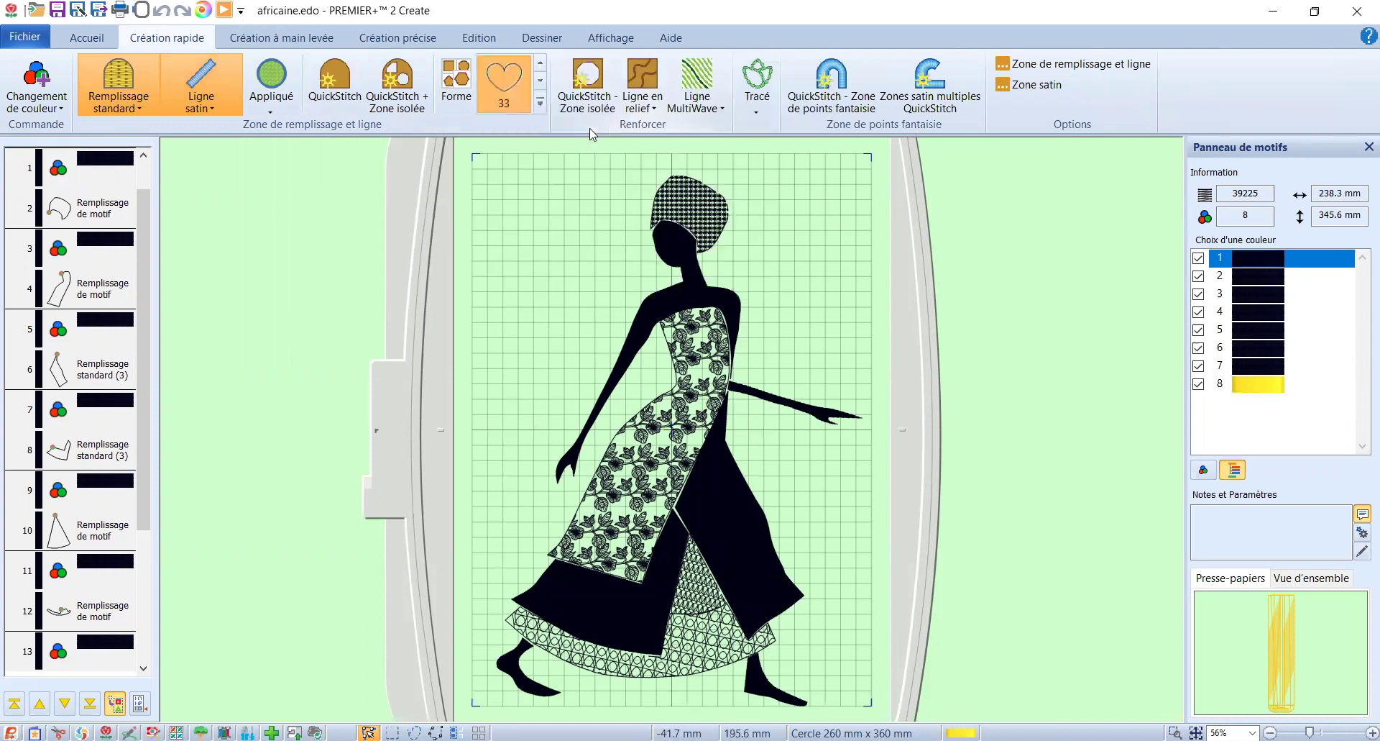
left_click(456, 87)
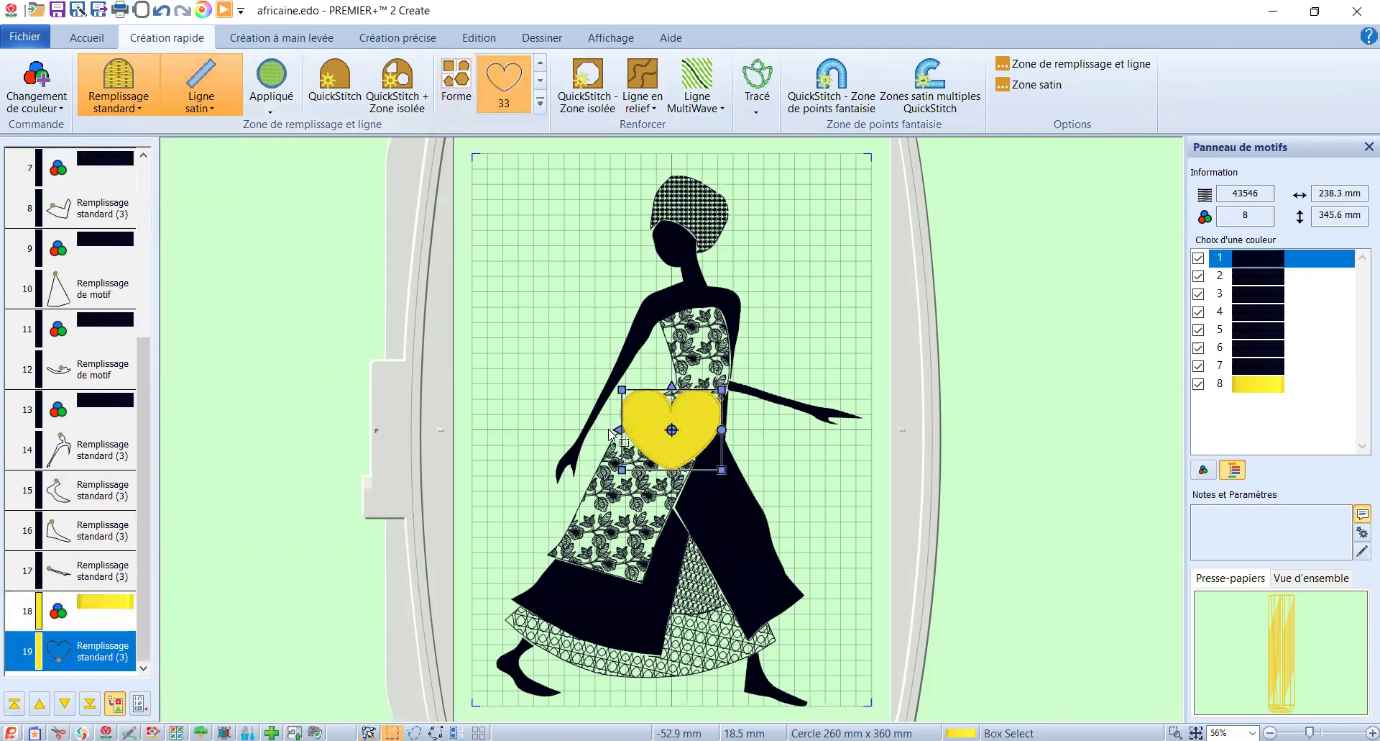
Place the yellow heart on the solid black front skirt panel, shrink it to about half size and tilt it slightly
left_click_drag(653, 469, 704, 551)
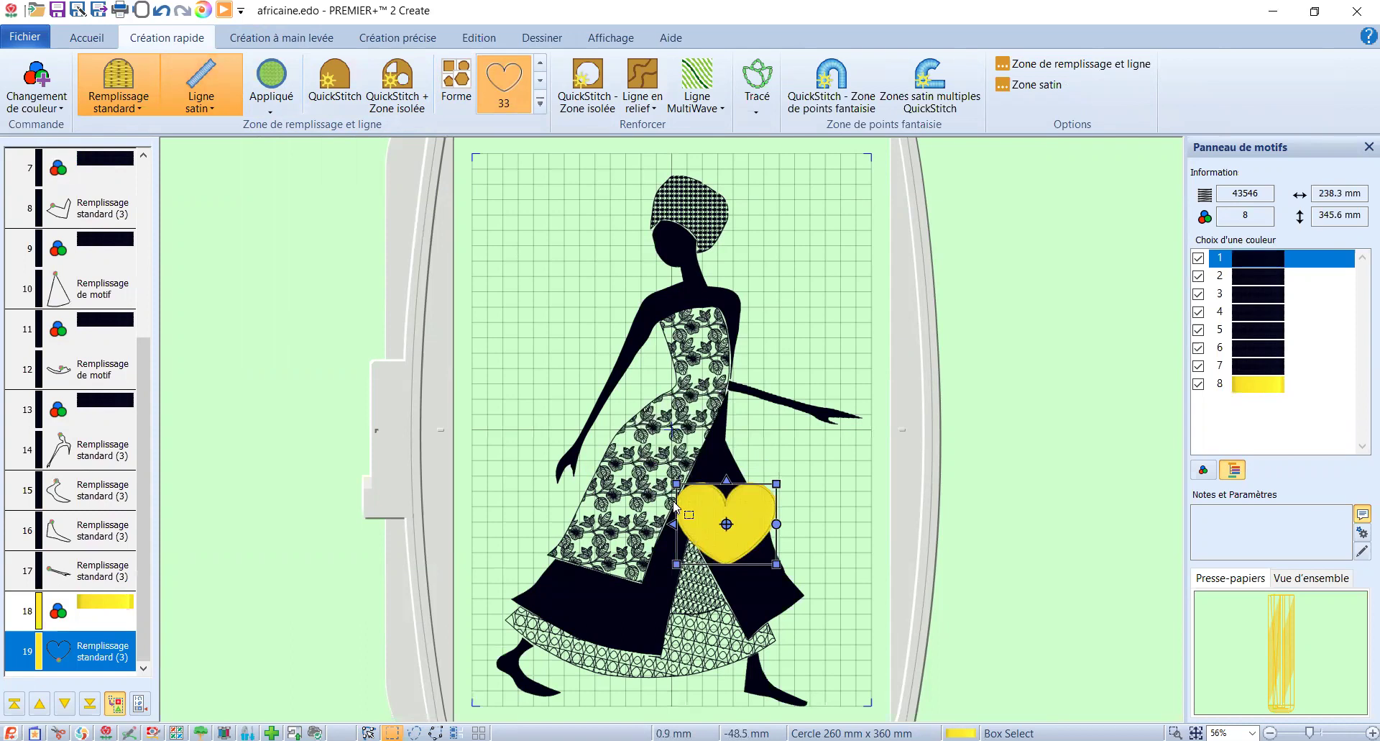
left_click_drag(678, 486, 724, 520)
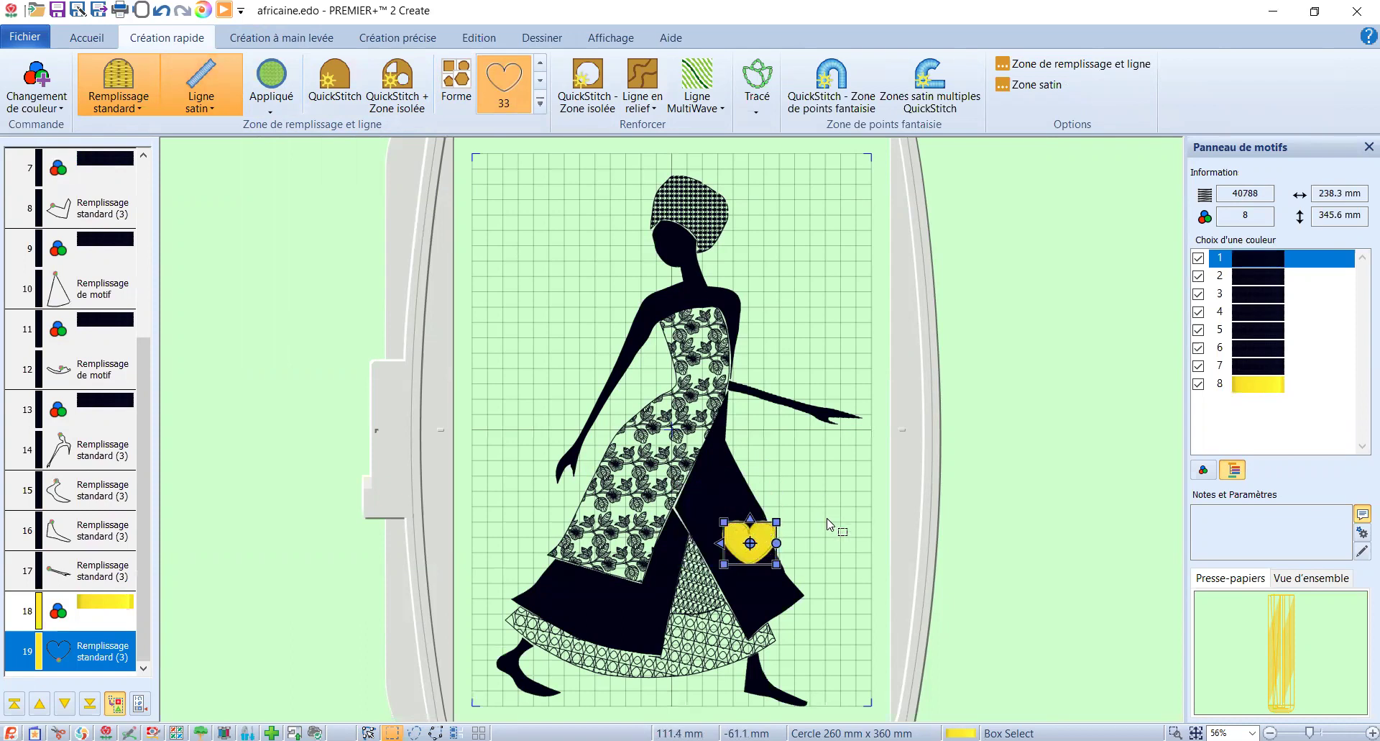
left_click_drag(764, 533, 743, 512)
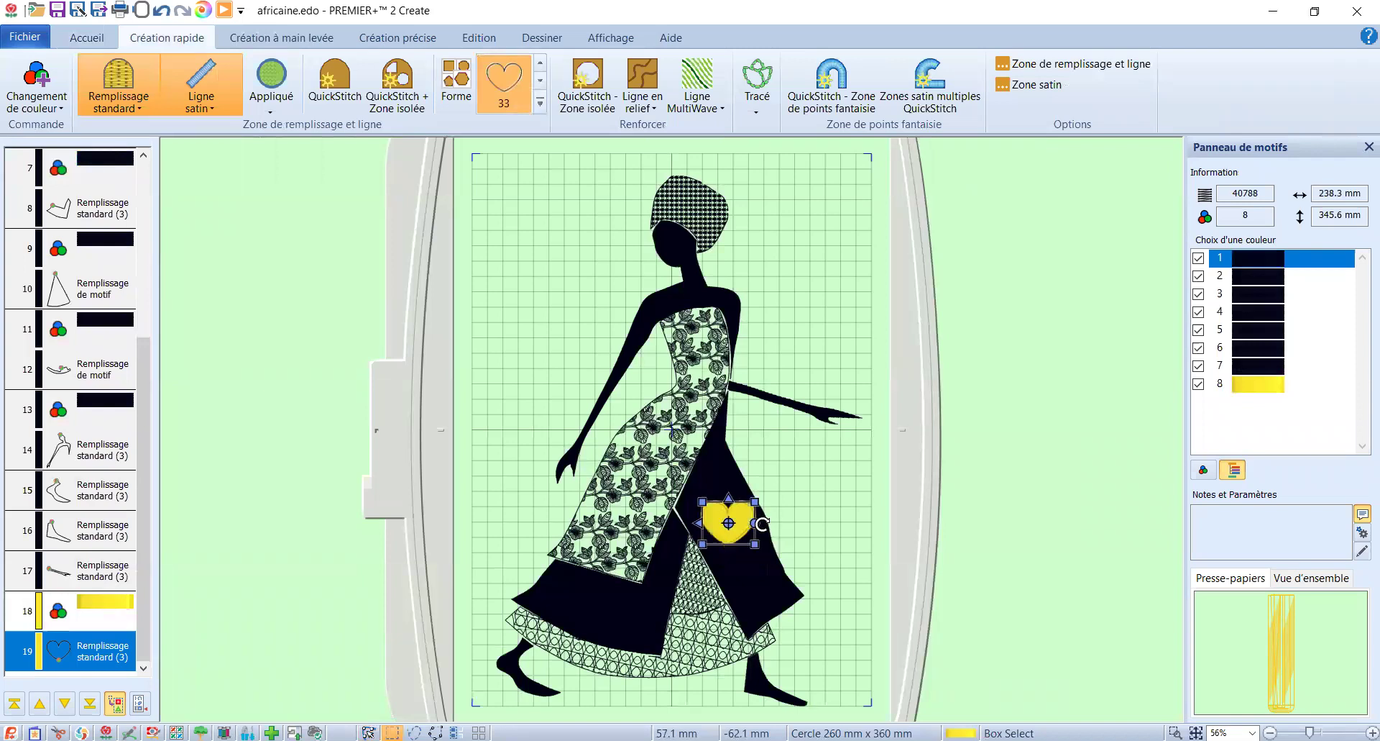
mouse_move(757, 524)
left_mouse_down()
mouse_move(742, 544)
mouse_move(760, 530)
left_mouse_up()
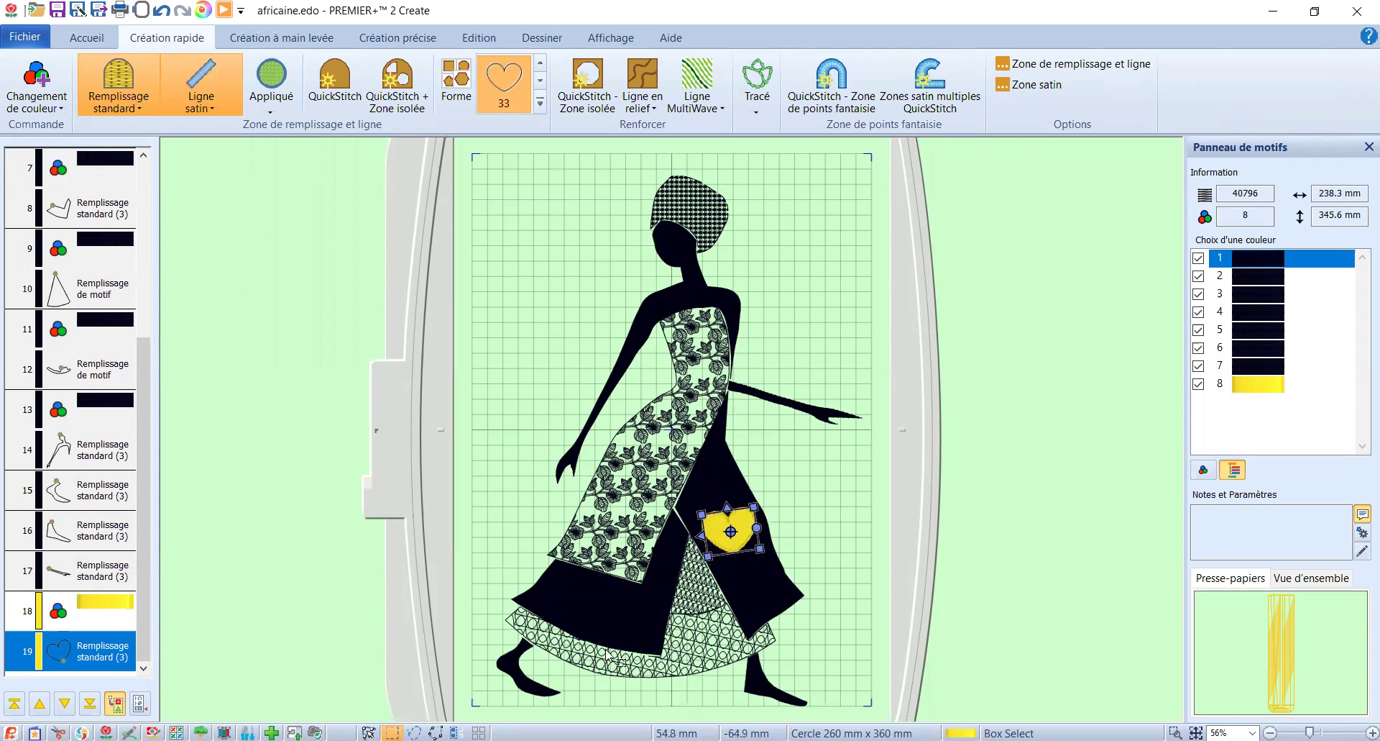
right_click(83, 658)
left_click(118, 609)
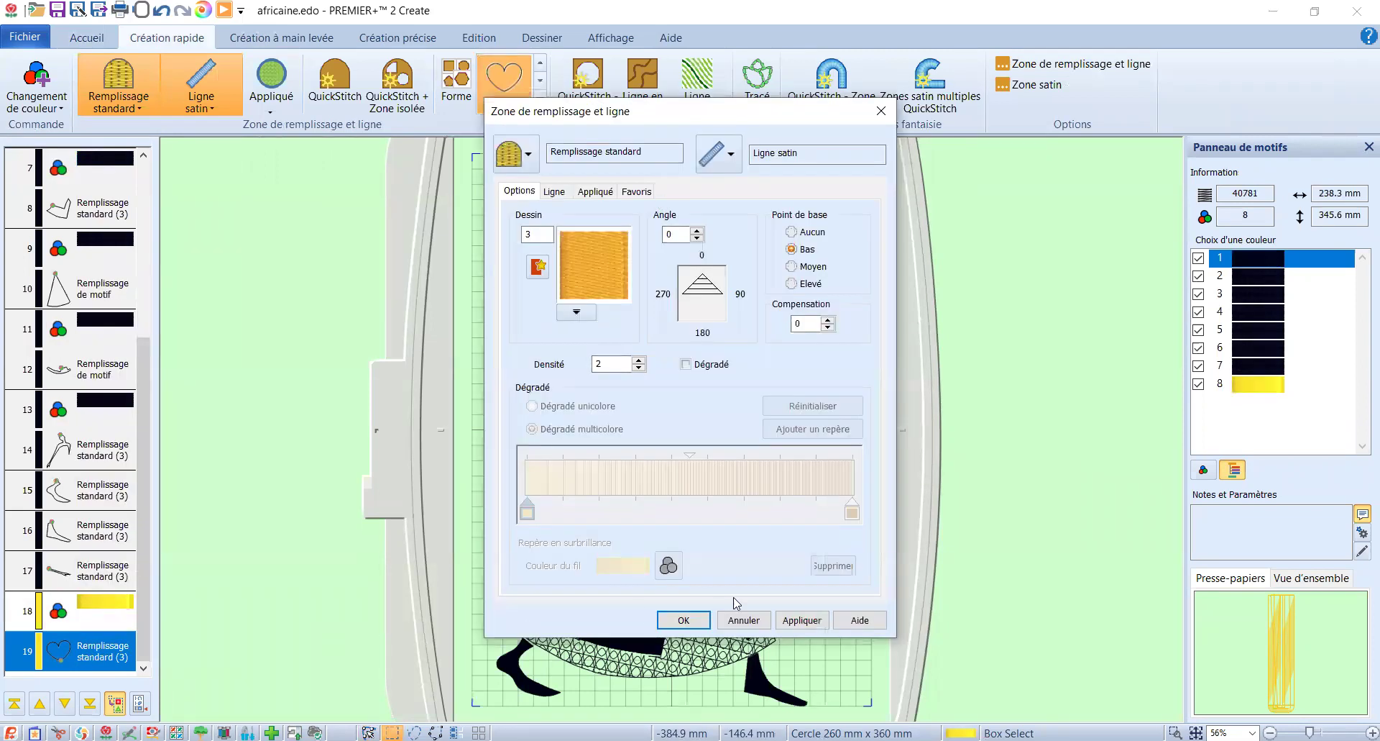
left_click(744, 620)
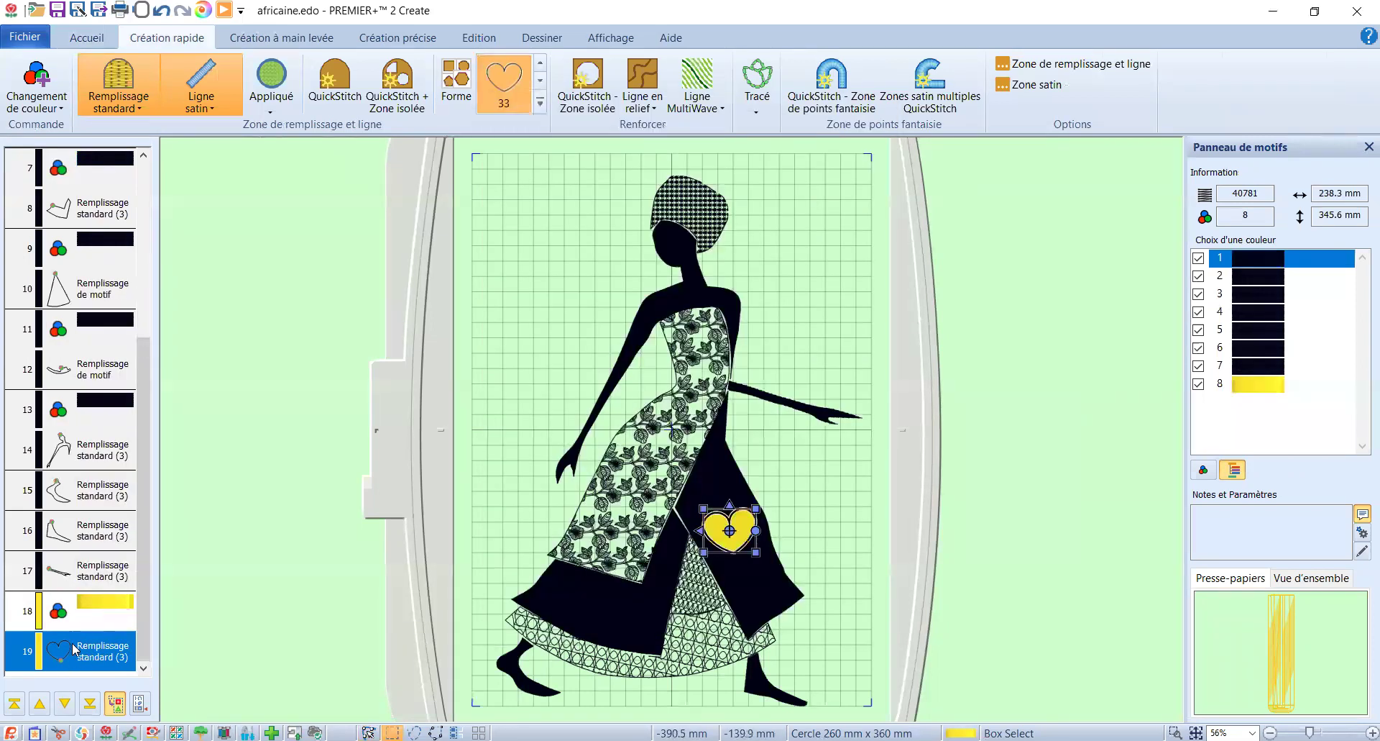
Remove the heart's satin outline by setting its line type to Pas de ligne de contour
right_click(75, 648)
left_click(112, 590)
left_click(729, 154)
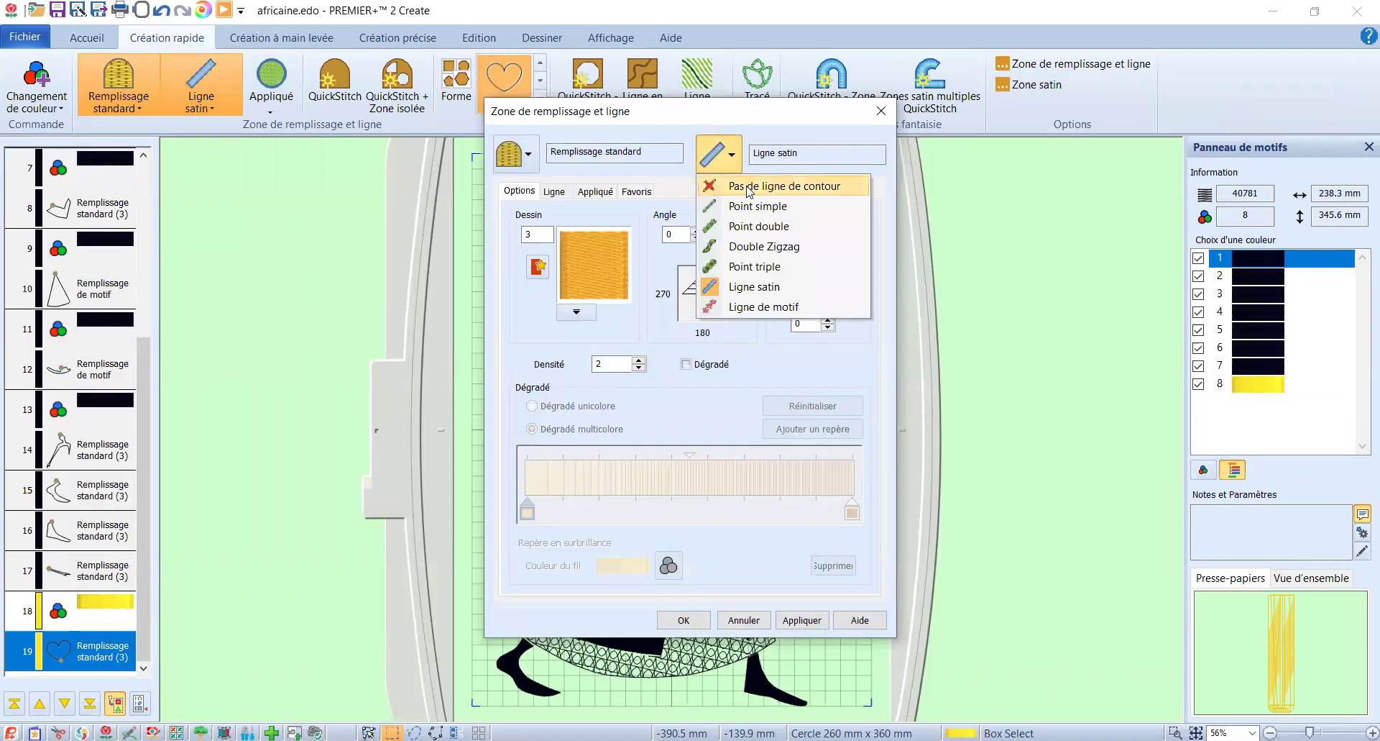
left_click(747, 187)
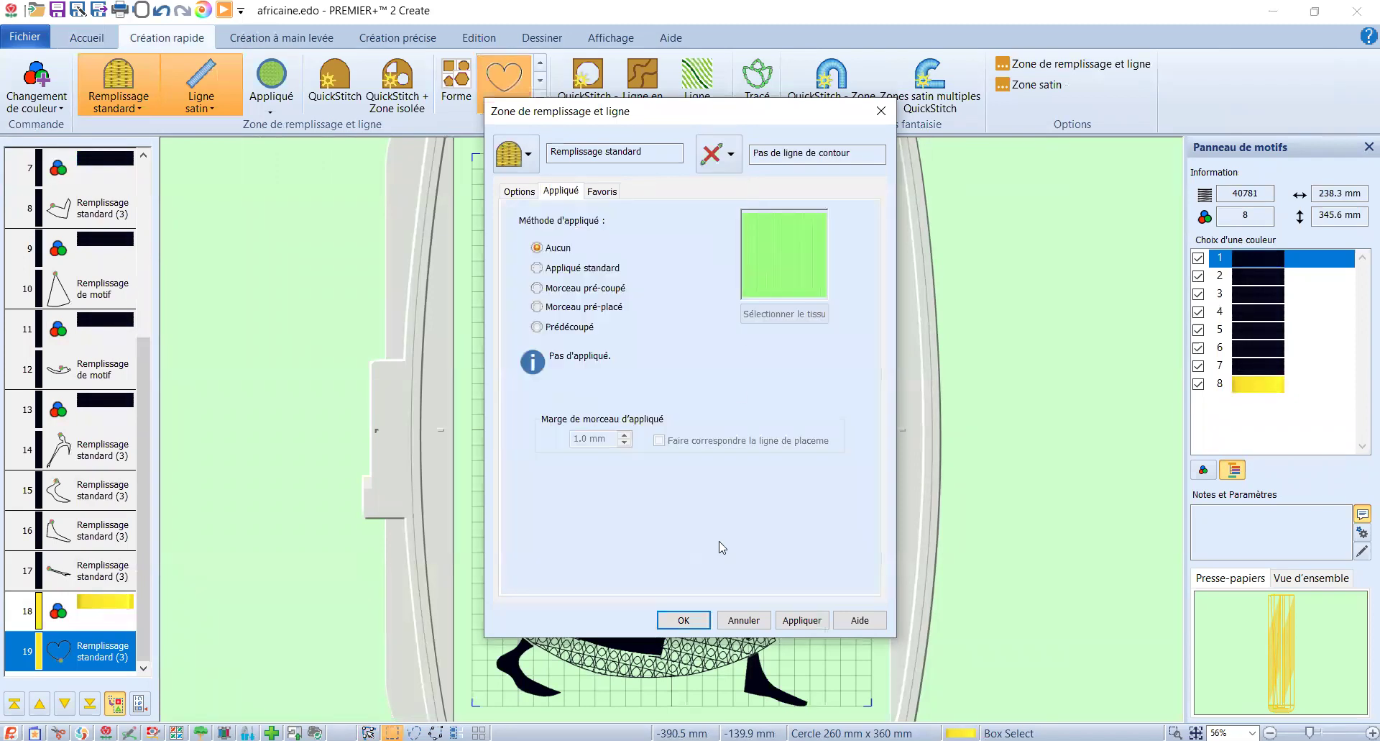
left_click(683, 622)
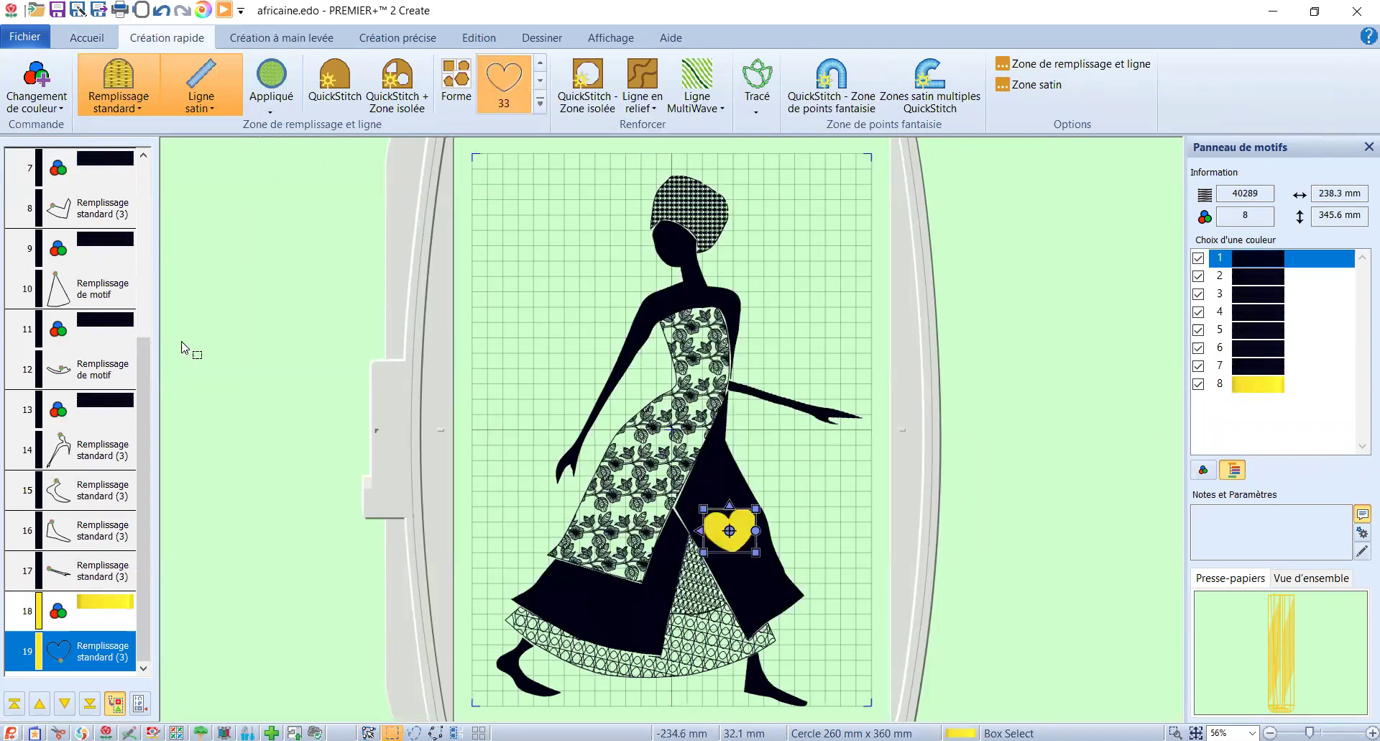
Select the solid skirt panel beneath the heart for point editing and display the design in Objet mode
left_click_drag(151, 403, 135, 286)
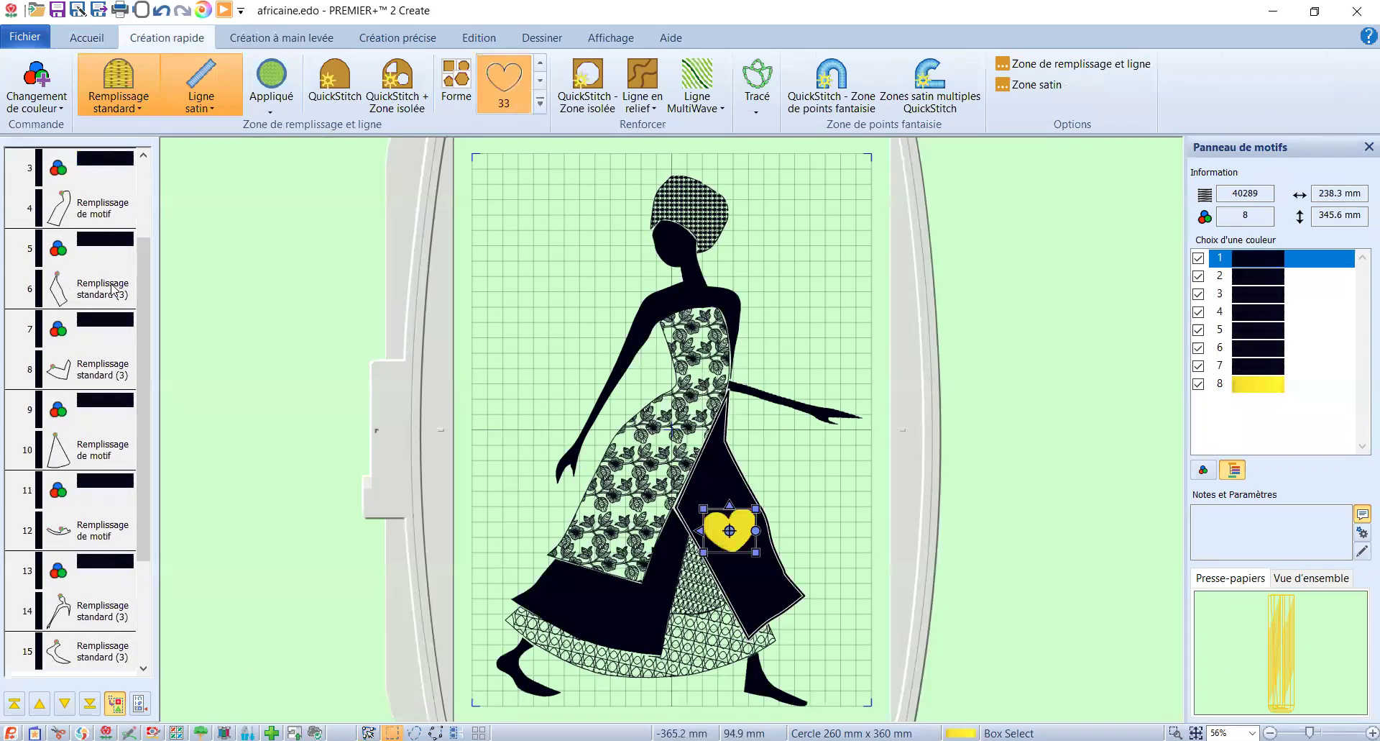
left_click(113, 288)
double_click(113, 288)
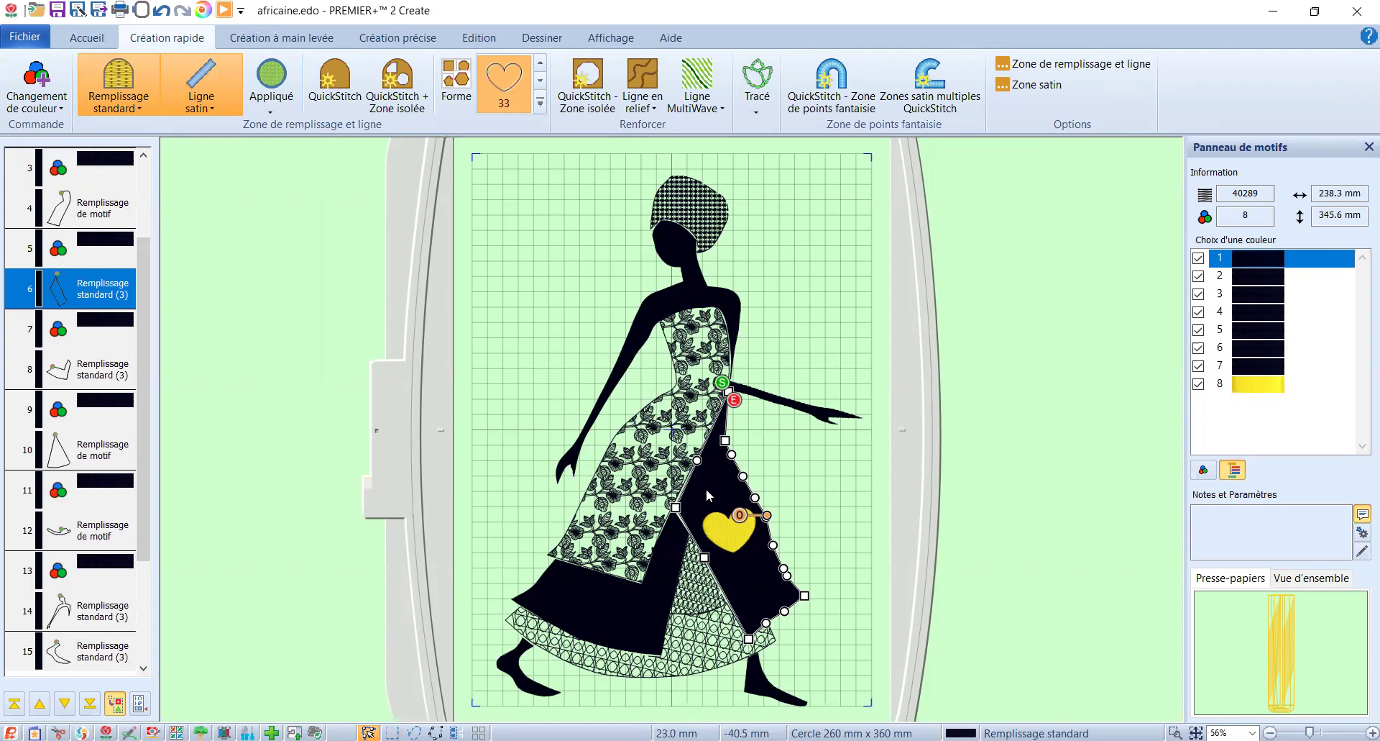
left_click(610, 38)
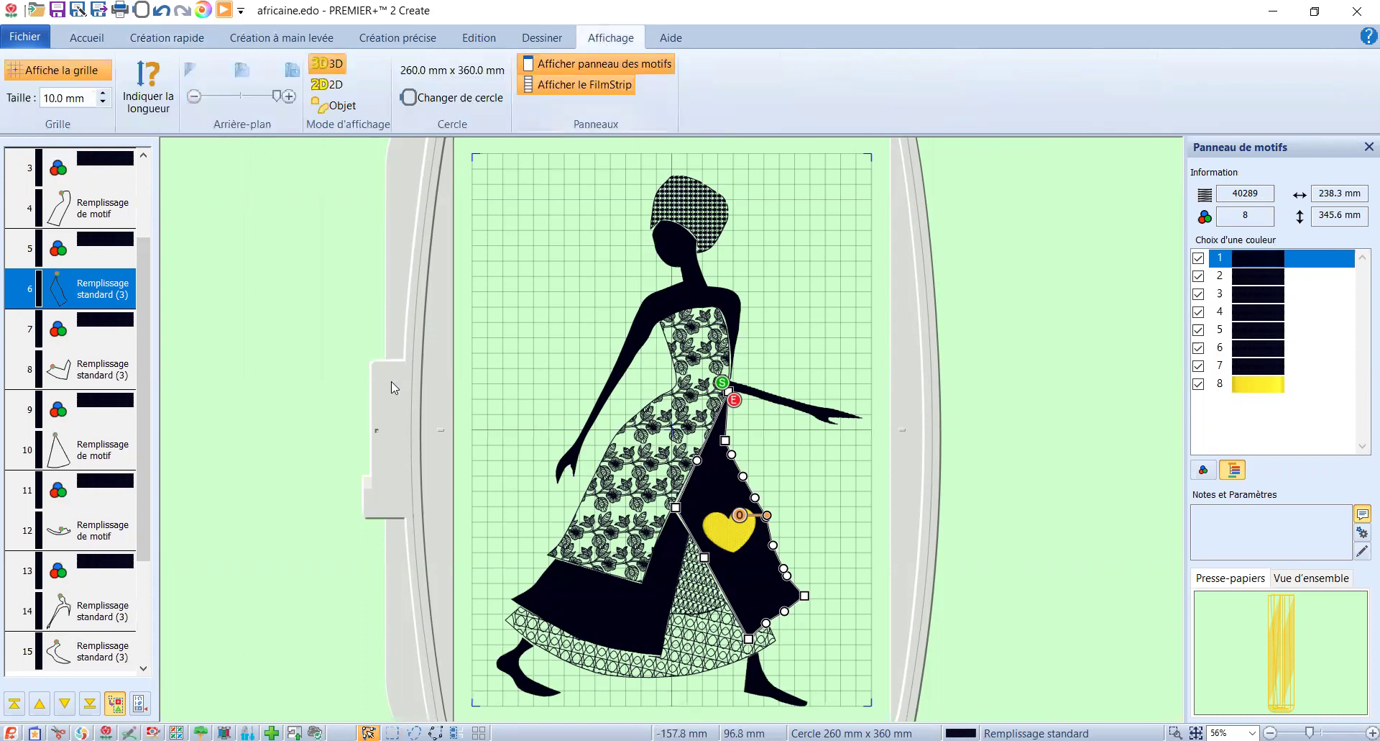
left_click(342, 106)
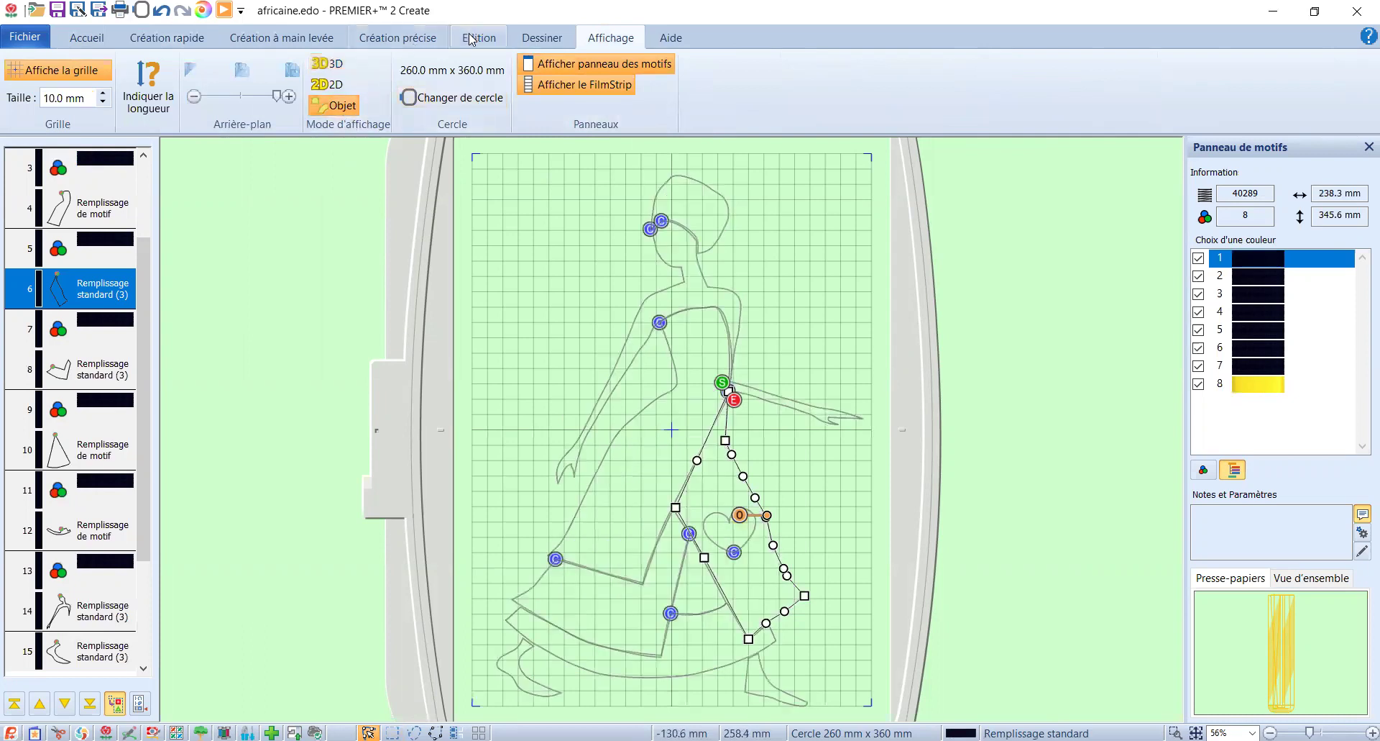
Start a point-by-point hole in the skirt panel, tracing the heart's right half from the upper notch to the lower tip
left_click(387, 40)
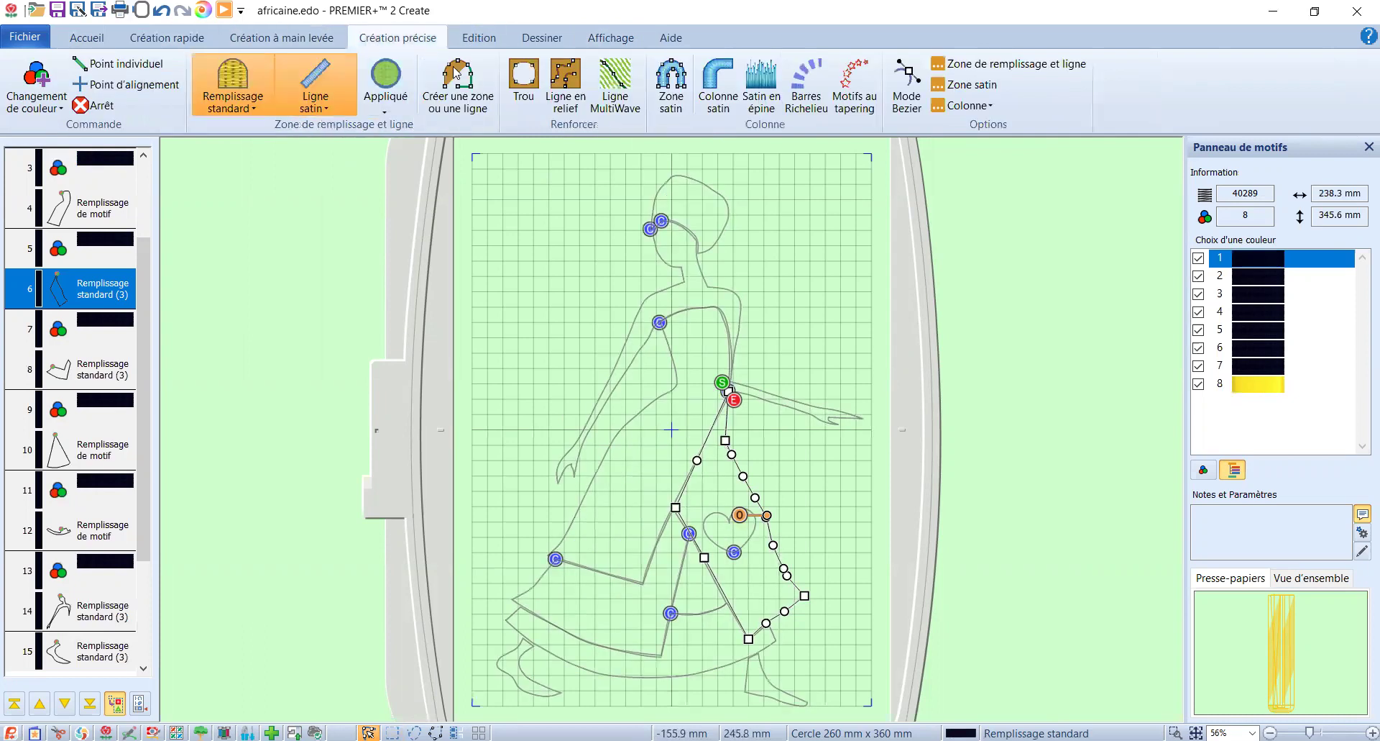
left_click(524, 78)
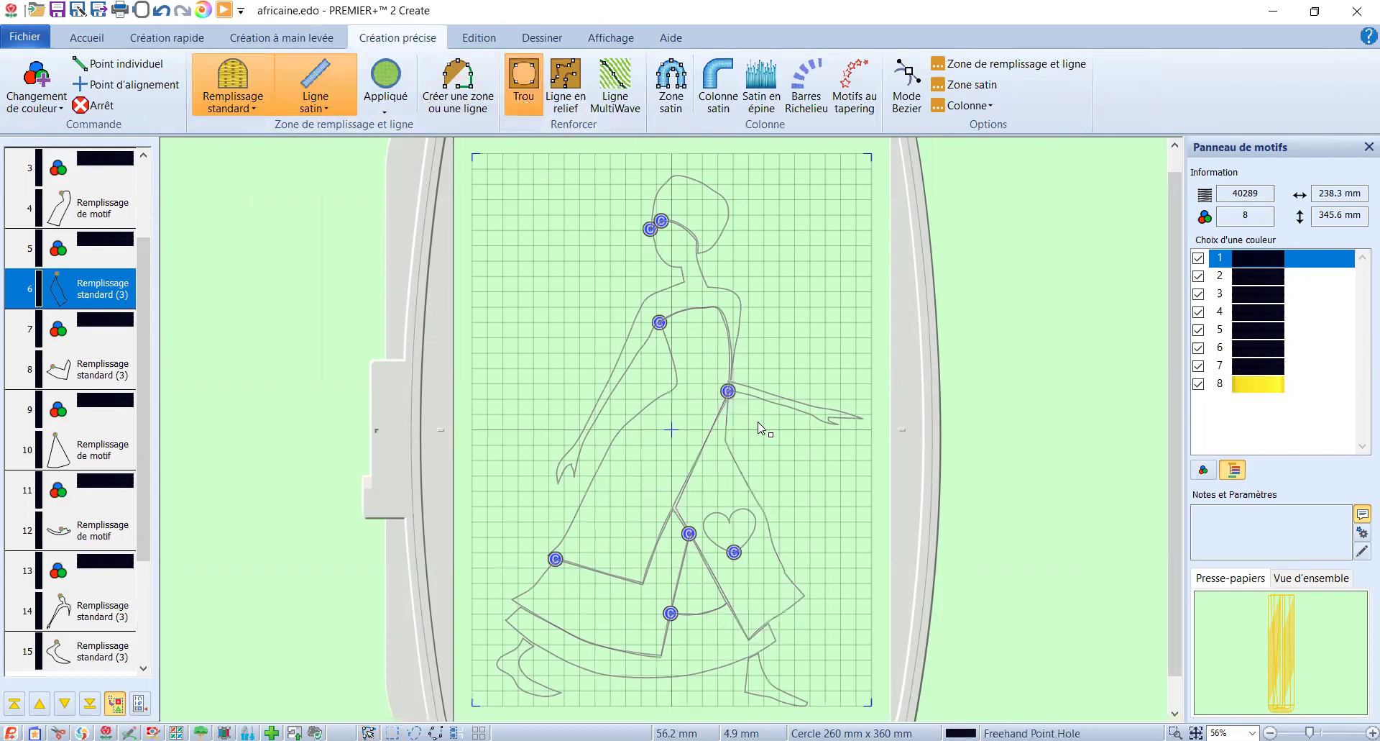
scroll(764, 429, "up", 5)
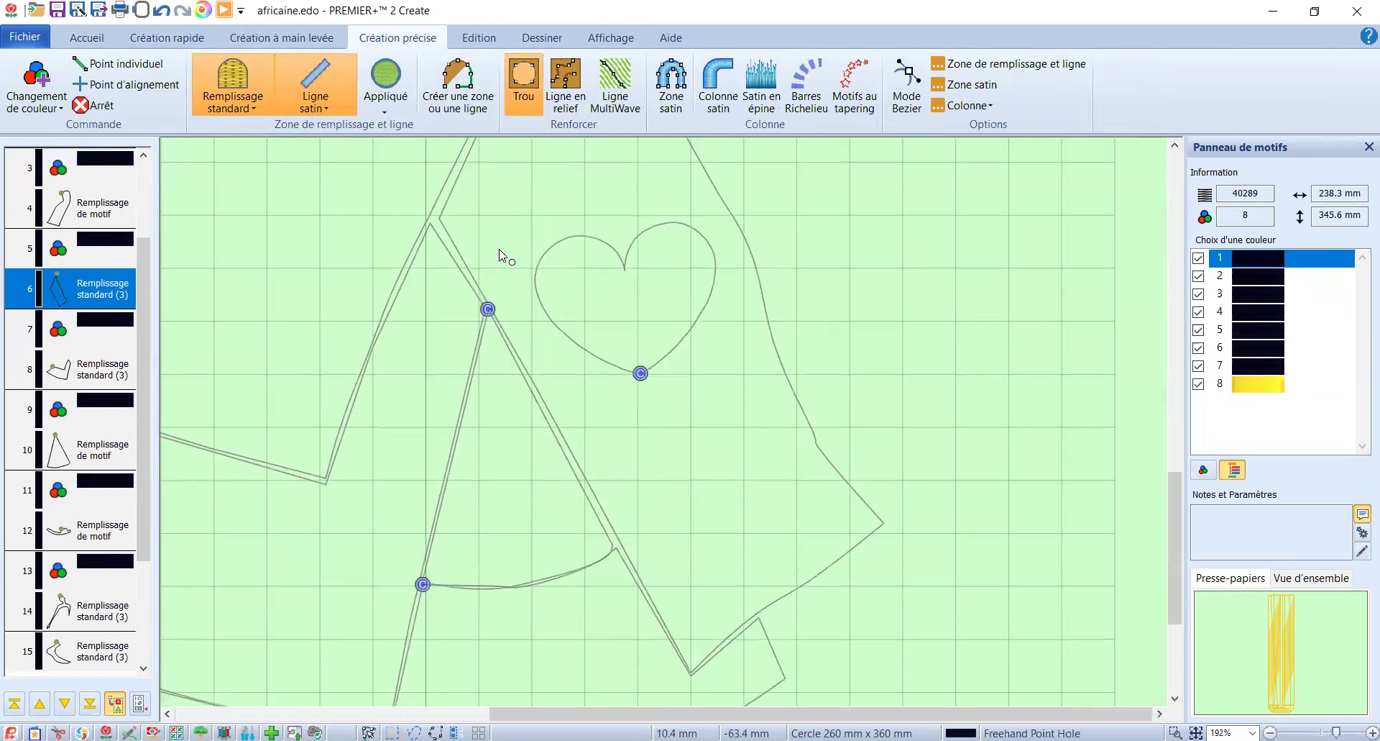
left_click(624, 268)
right_click(627, 249)
right_click(642, 232)
right_click(666, 223)
right_click(715, 259)
right_click(709, 299)
right_click(680, 343)
left_click(641, 374)
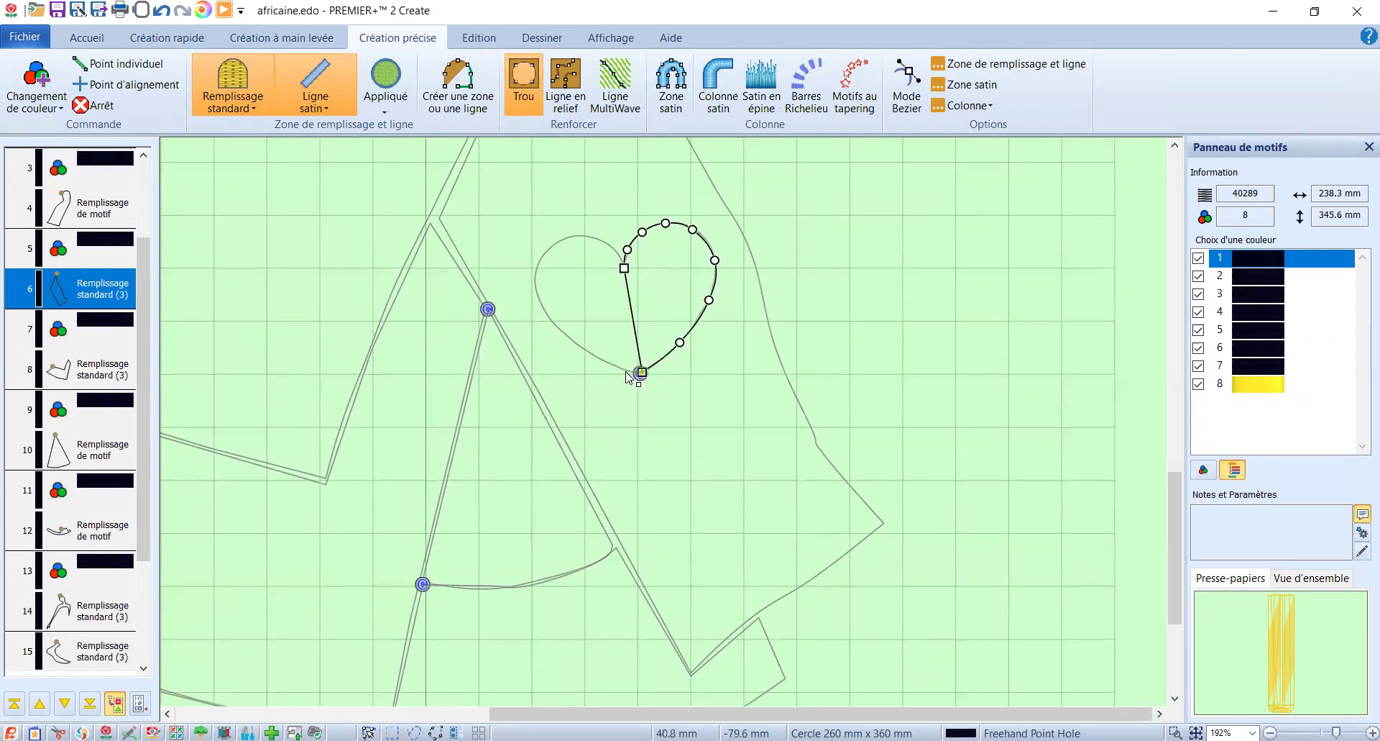
Trace the heart's left half back to the notch, fit the upper-left curve points to the outline and complete the hole
right_click(598, 358)
right_click(563, 331)
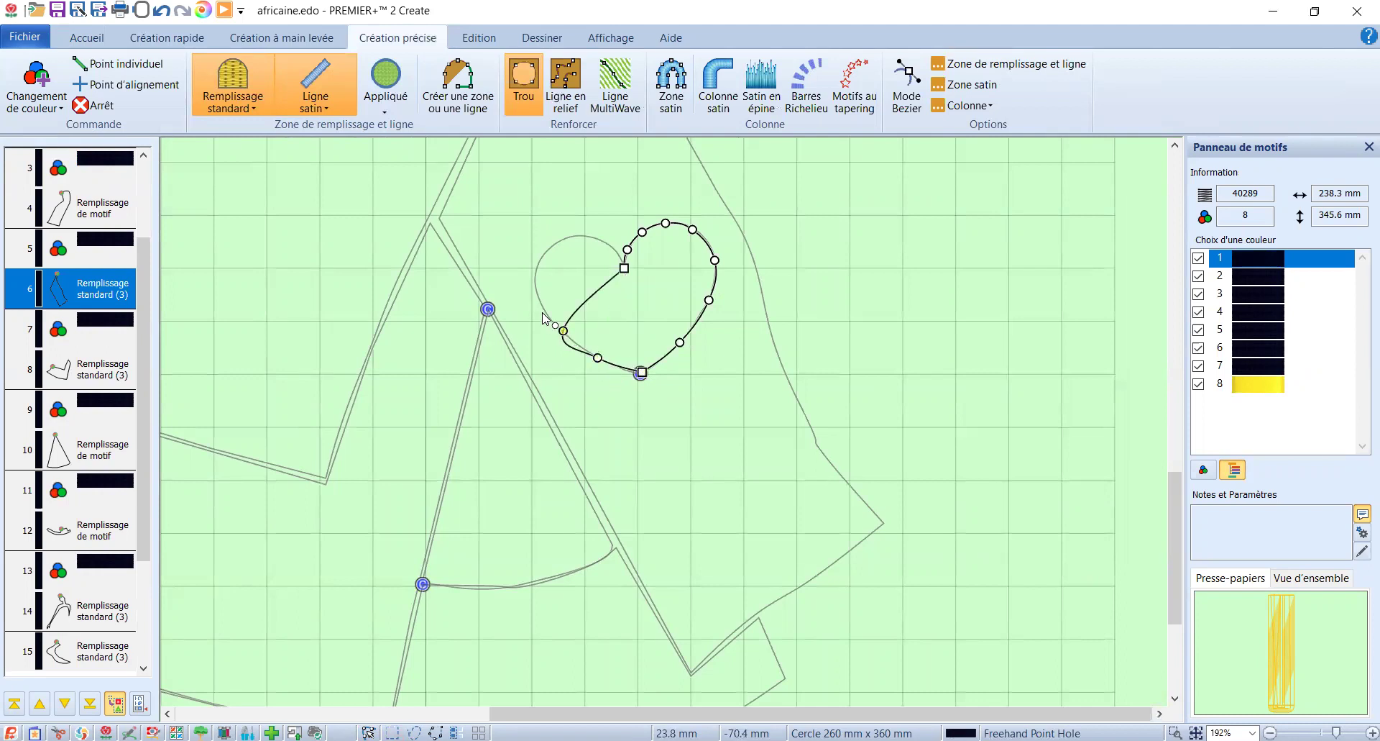
right_click(537, 293)
right_click(546, 246)
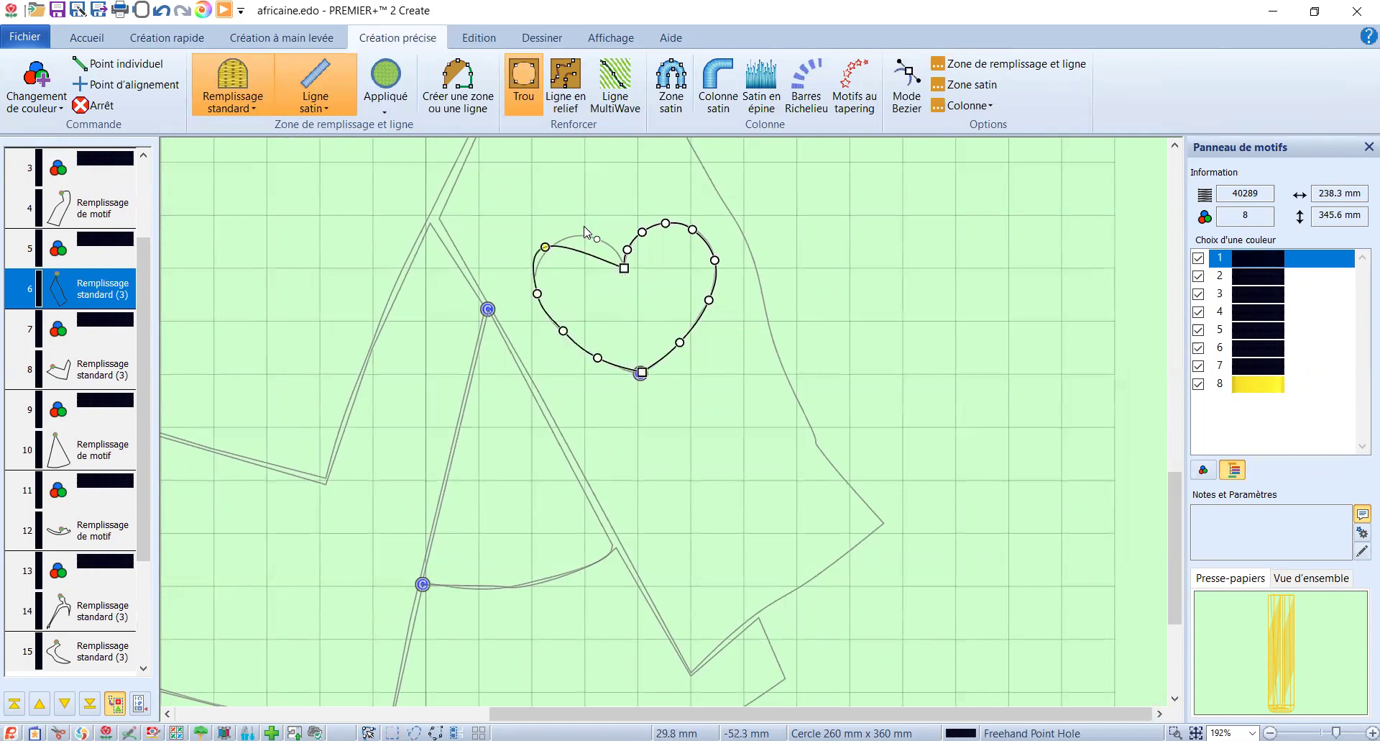
right_click(585, 233)
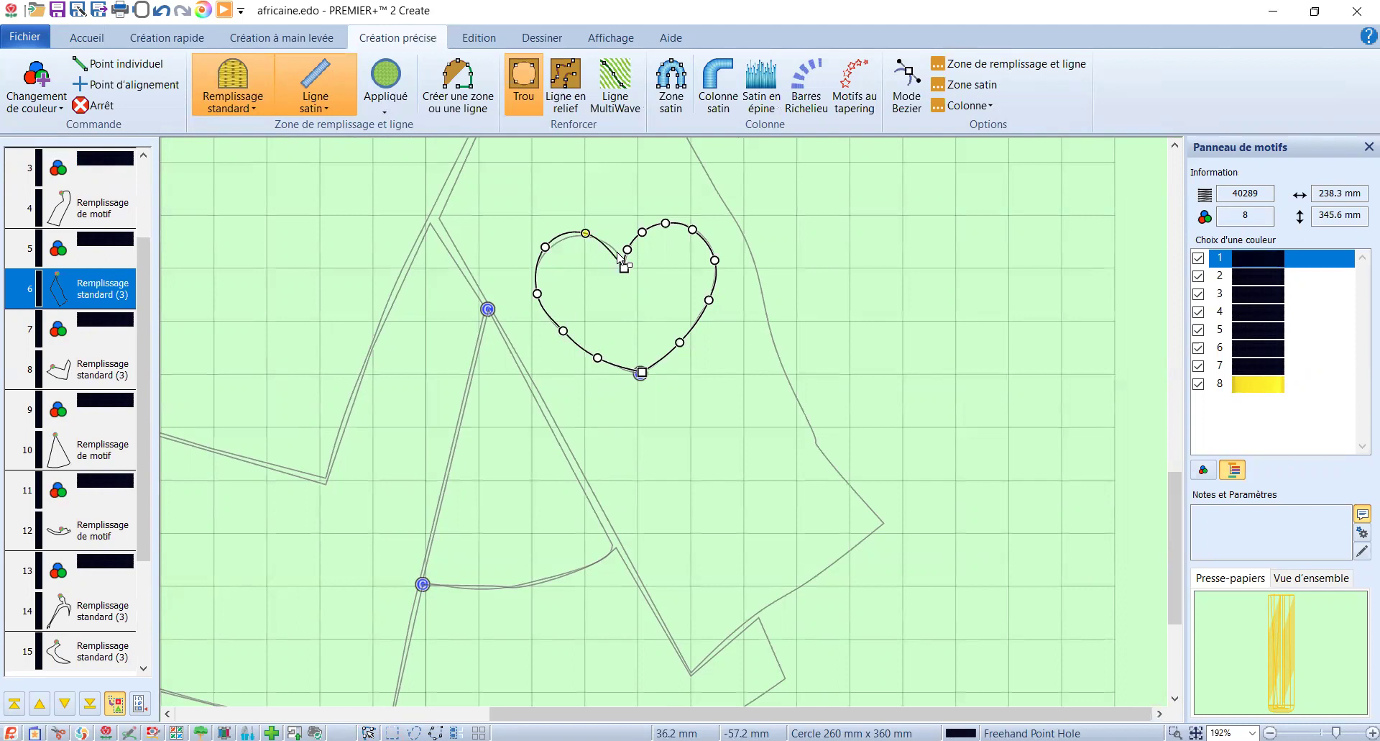
left_click(614, 251)
left_click_drag(545, 247, 545, 252)
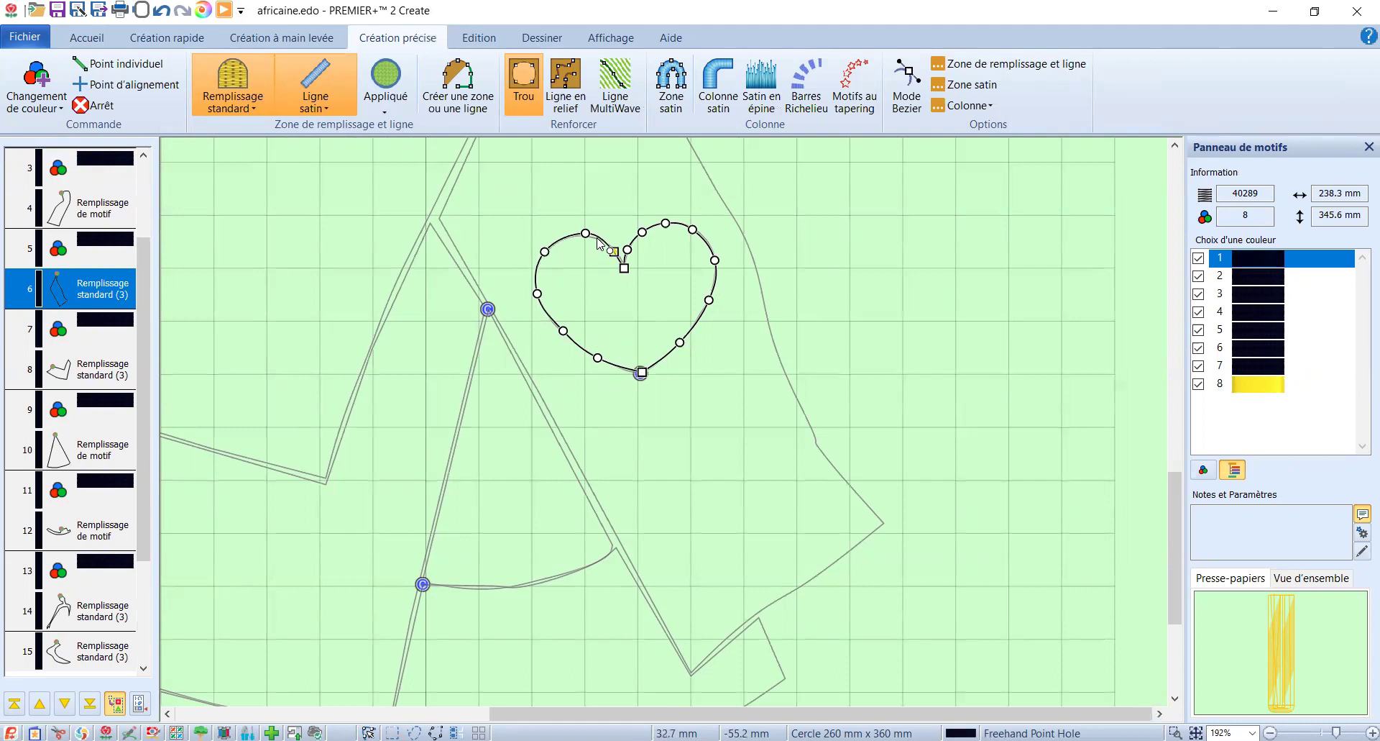
left_click_drag(586, 235, 584, 238)
key("Return")
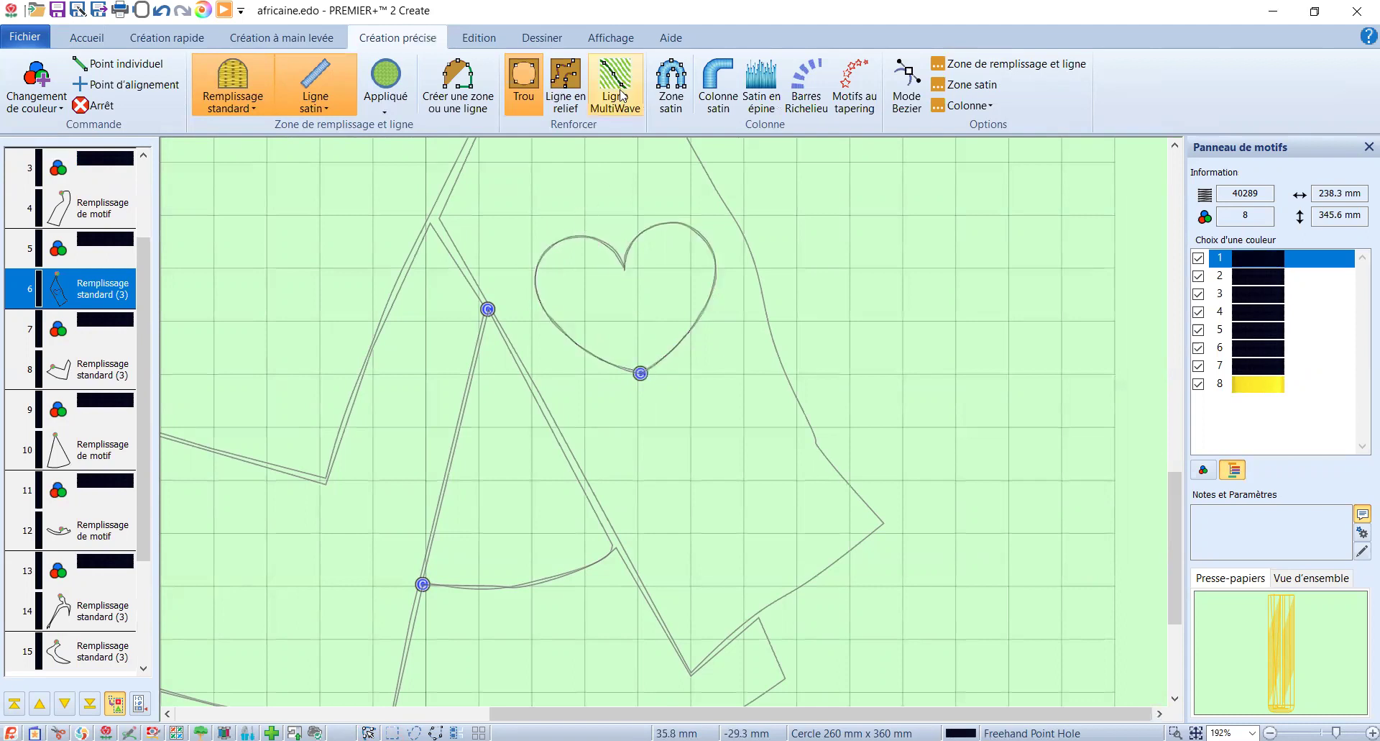
Return the display to 3D and select the heart fill, the last object in the stitching order
left_click(629, 39)
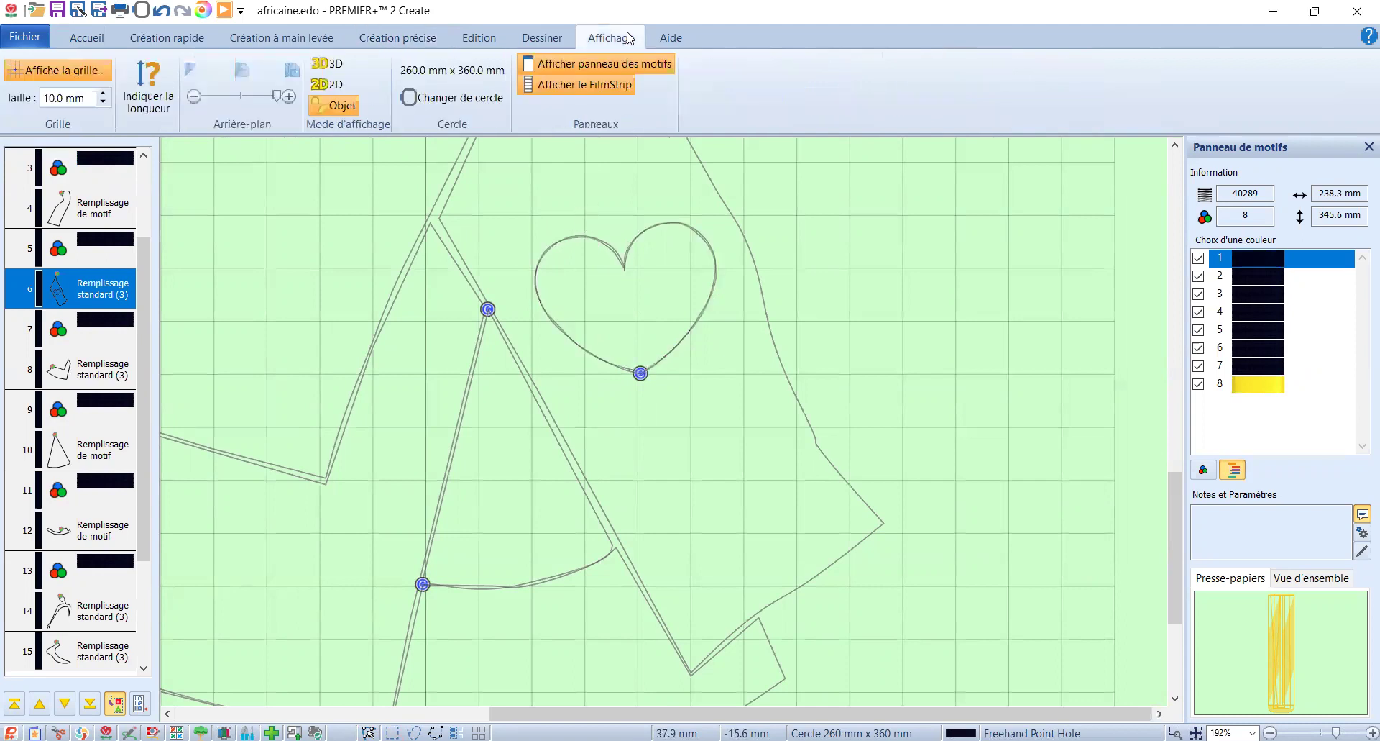
left_click(334, 68)
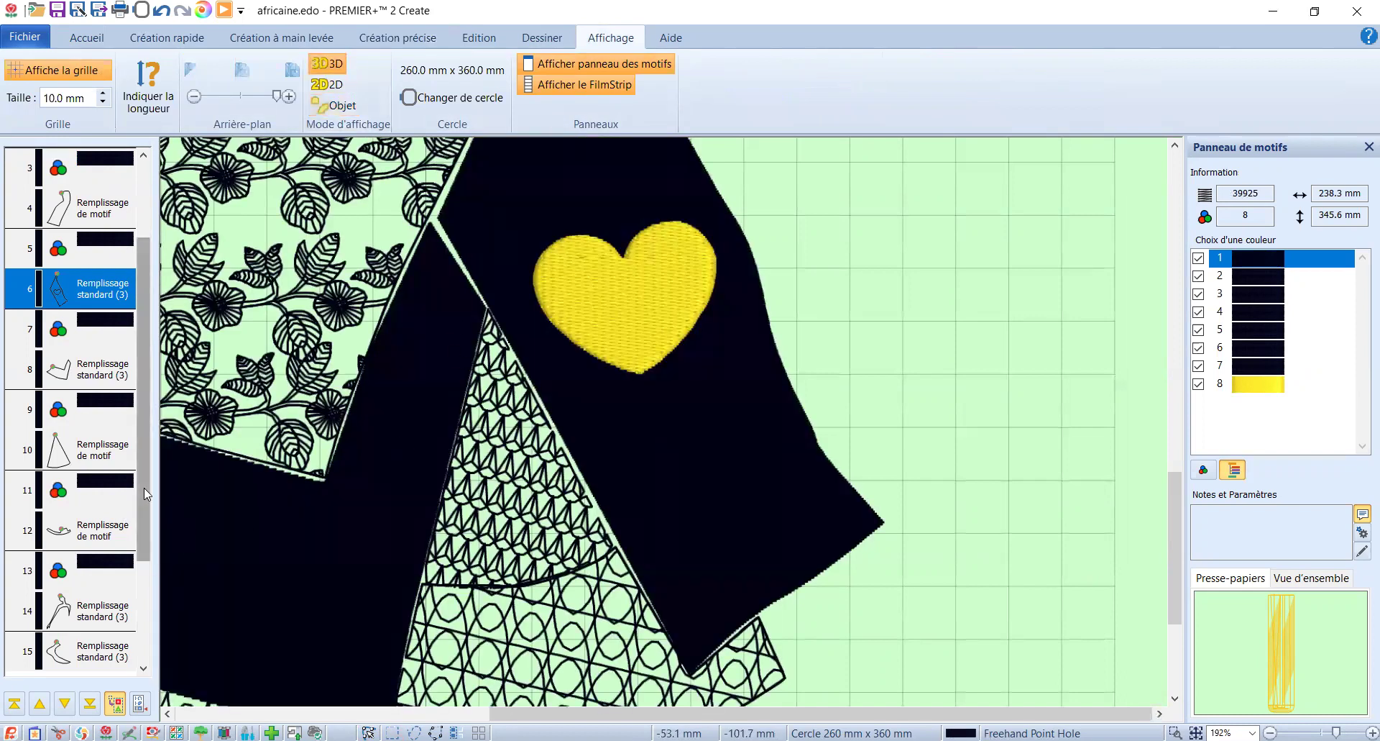
scroll(144, 488, "down", 2)
left_click(106, 653)
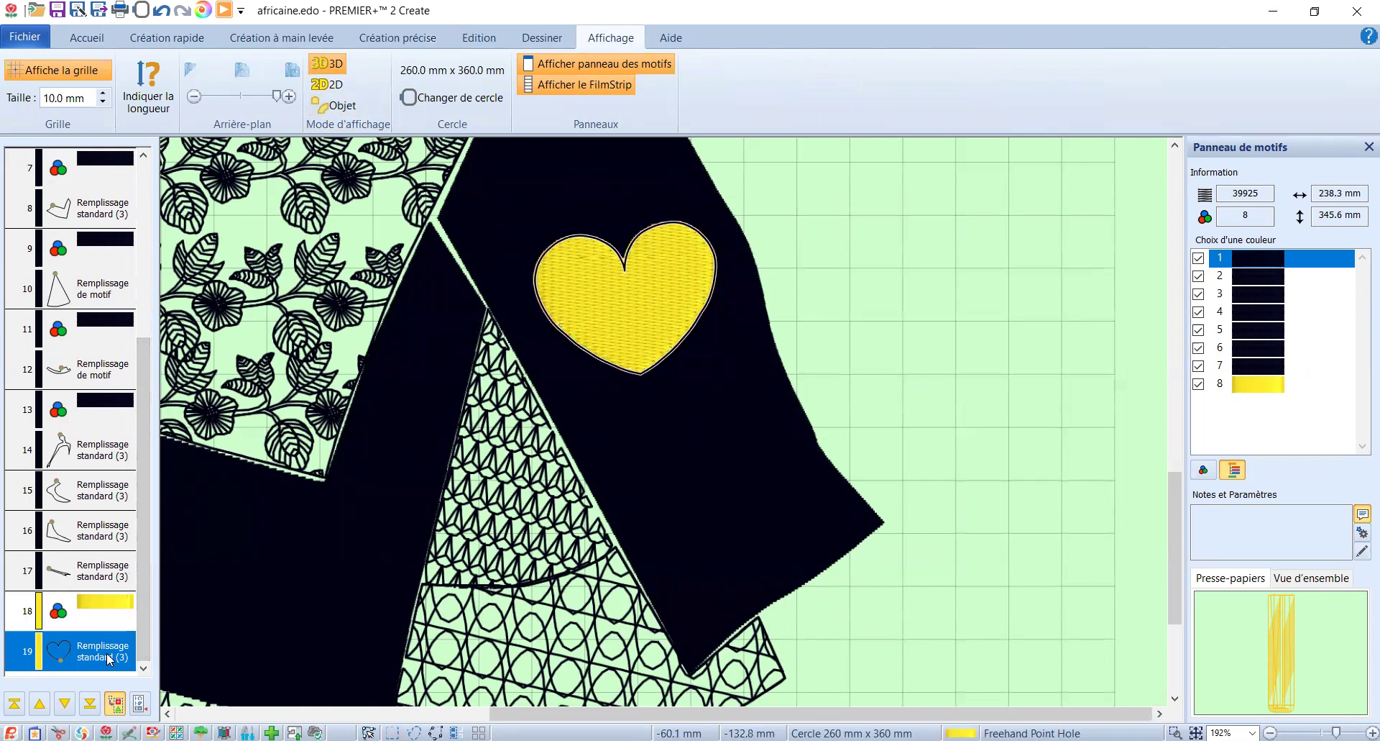
Move the yellow heart off the skirt panel to check the hole beneath it, and undo the move
left_click(83, 39)
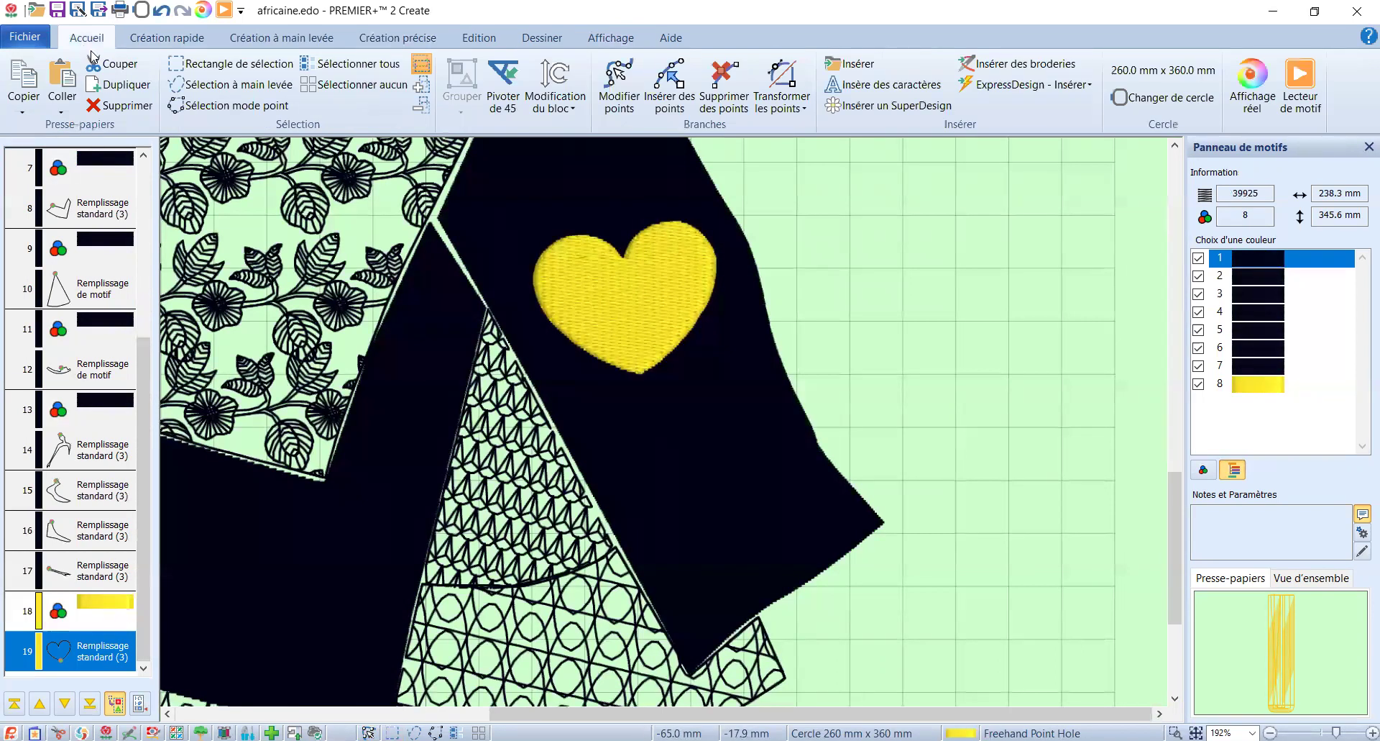
left_click(193, 69)
left_click_drag(560, 296, 842, 333)
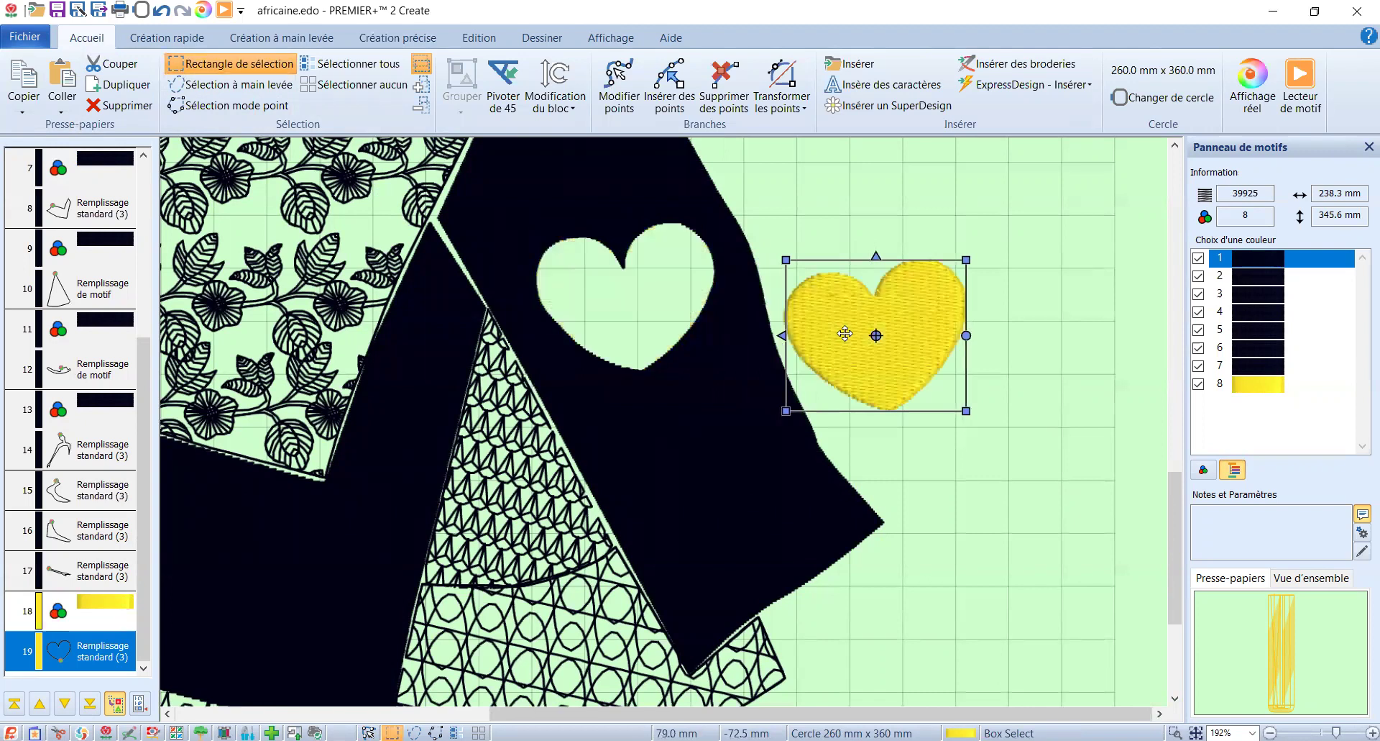
left_click(159, 17)
Start inserting a SuperDesign, set the category to Tout and open the design gallery
scroll(539, 506, "down", 3)
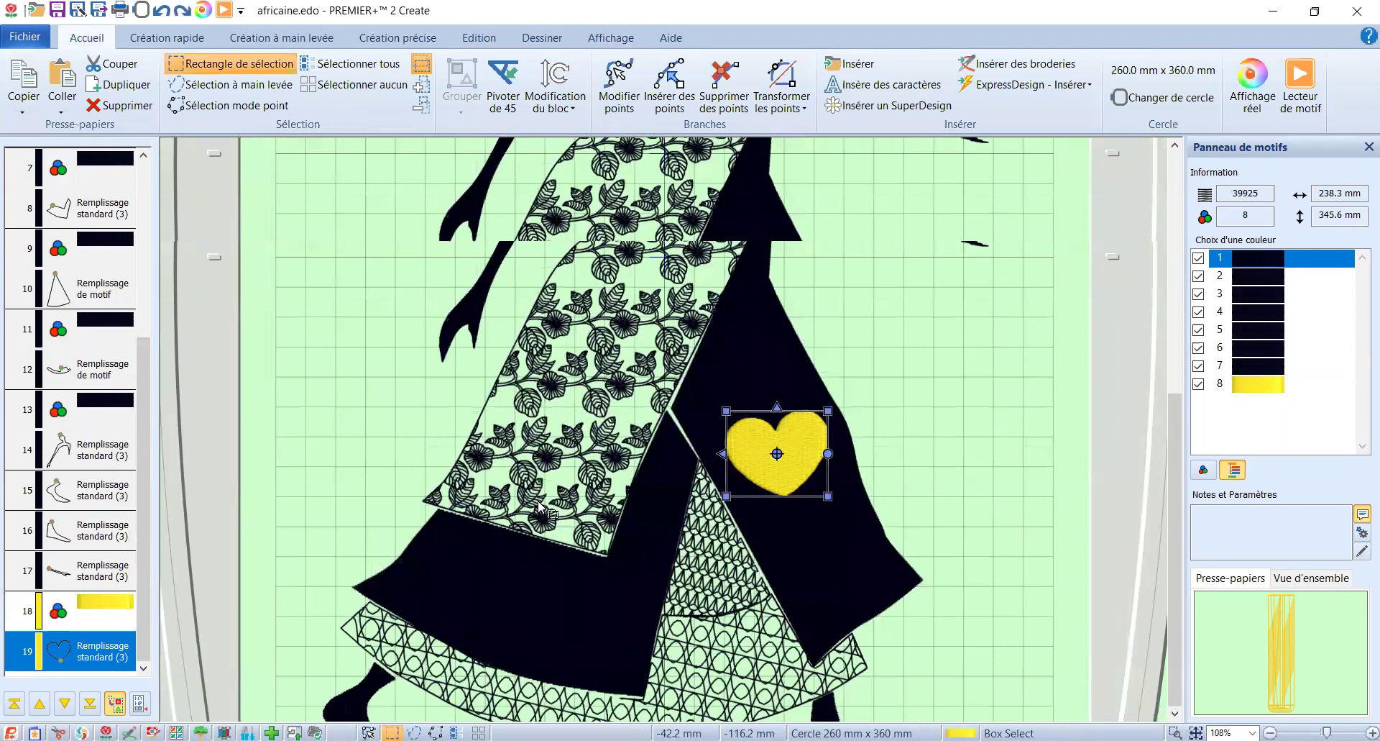
scroll(540, 505, "down", 3)
scroll(539, 505, "down", 1)
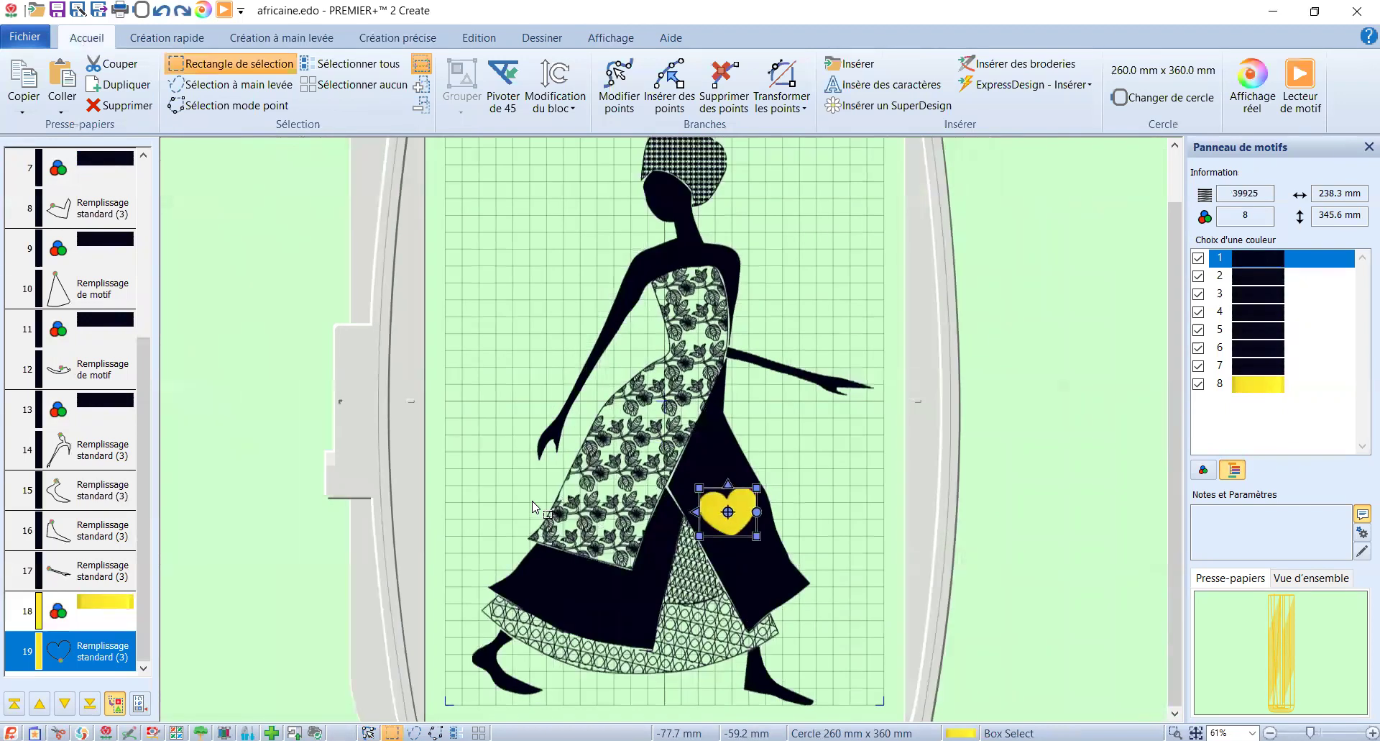
left_click(175, 37)
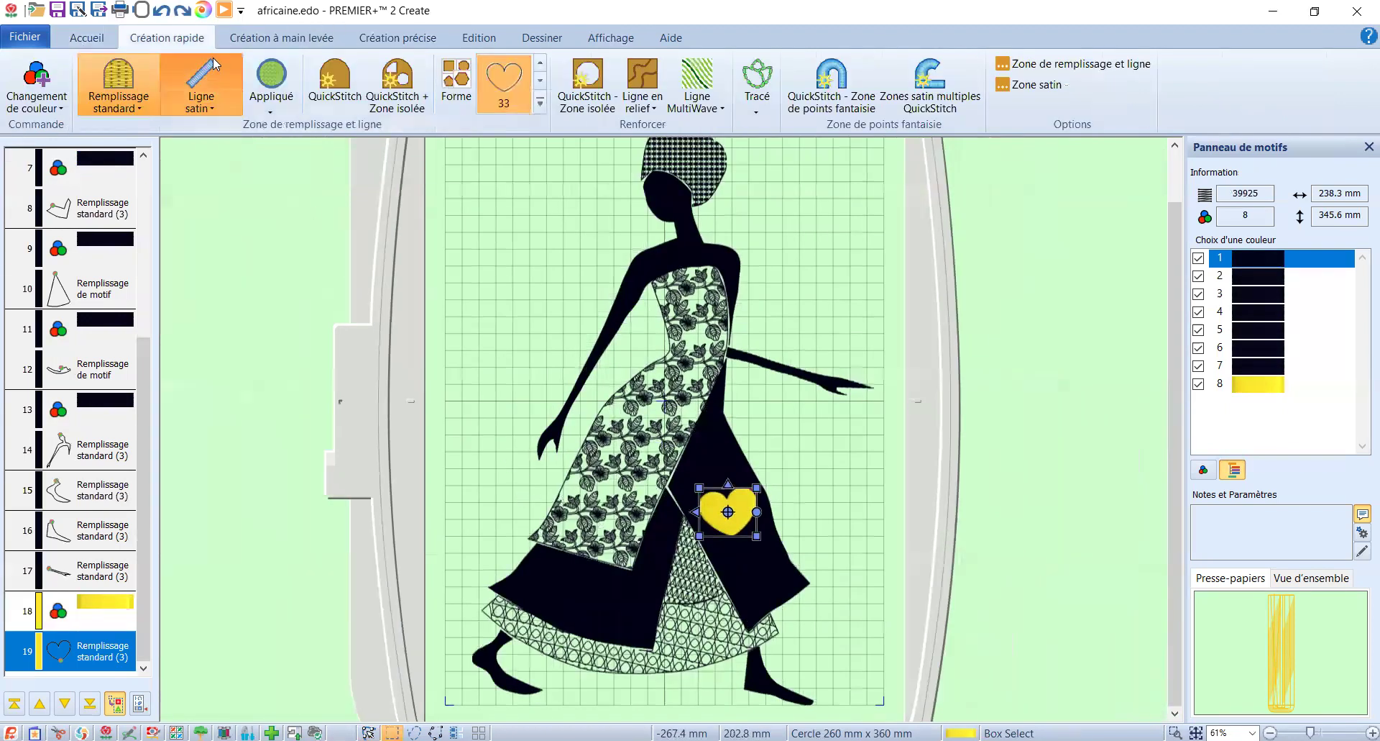
left_click(102, 40)
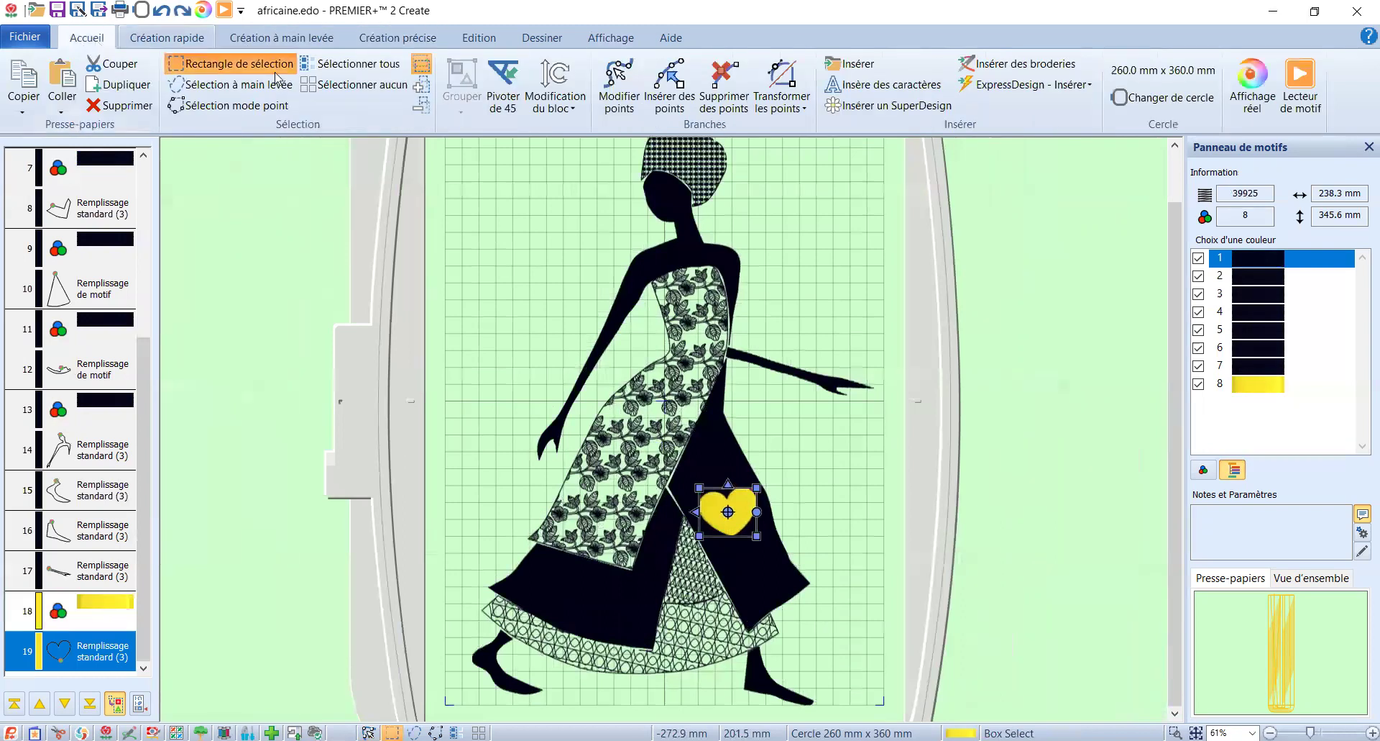
left_click(872, 107)
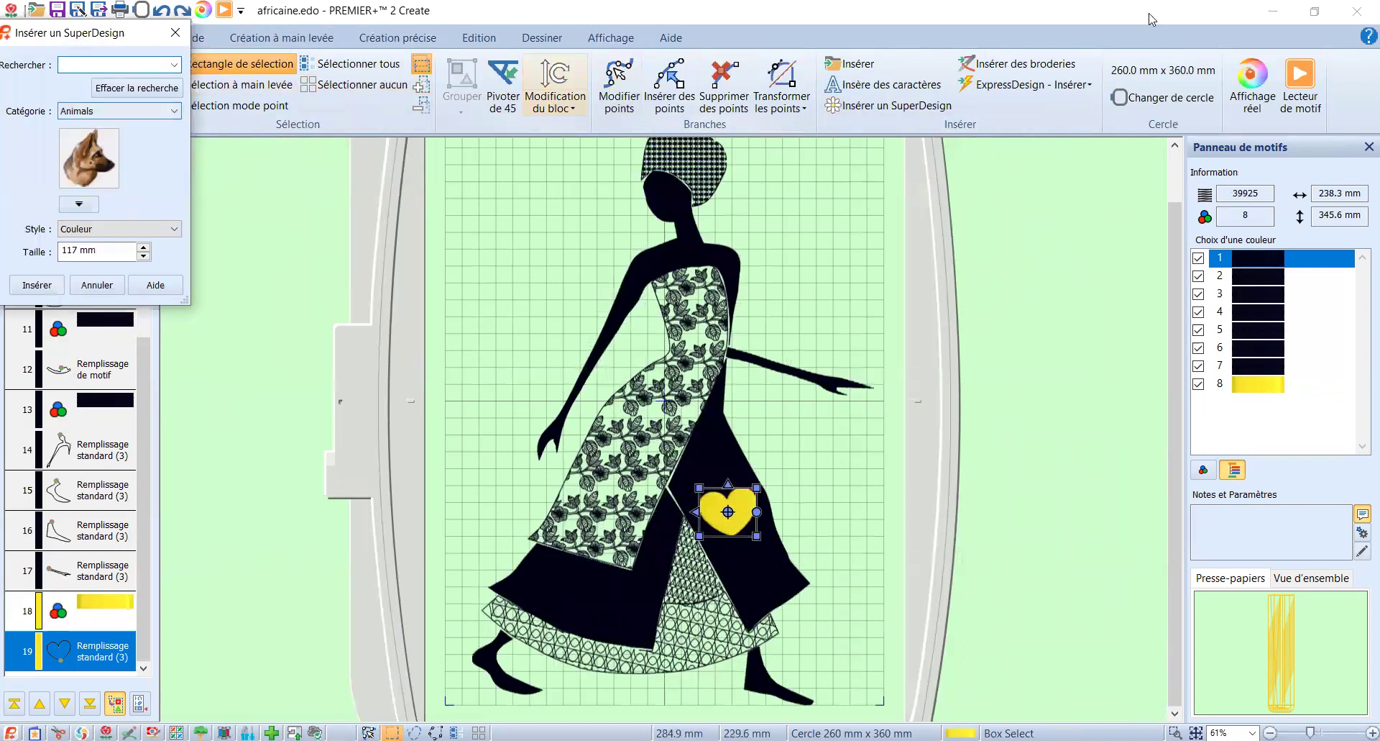
left_click(175, 113)
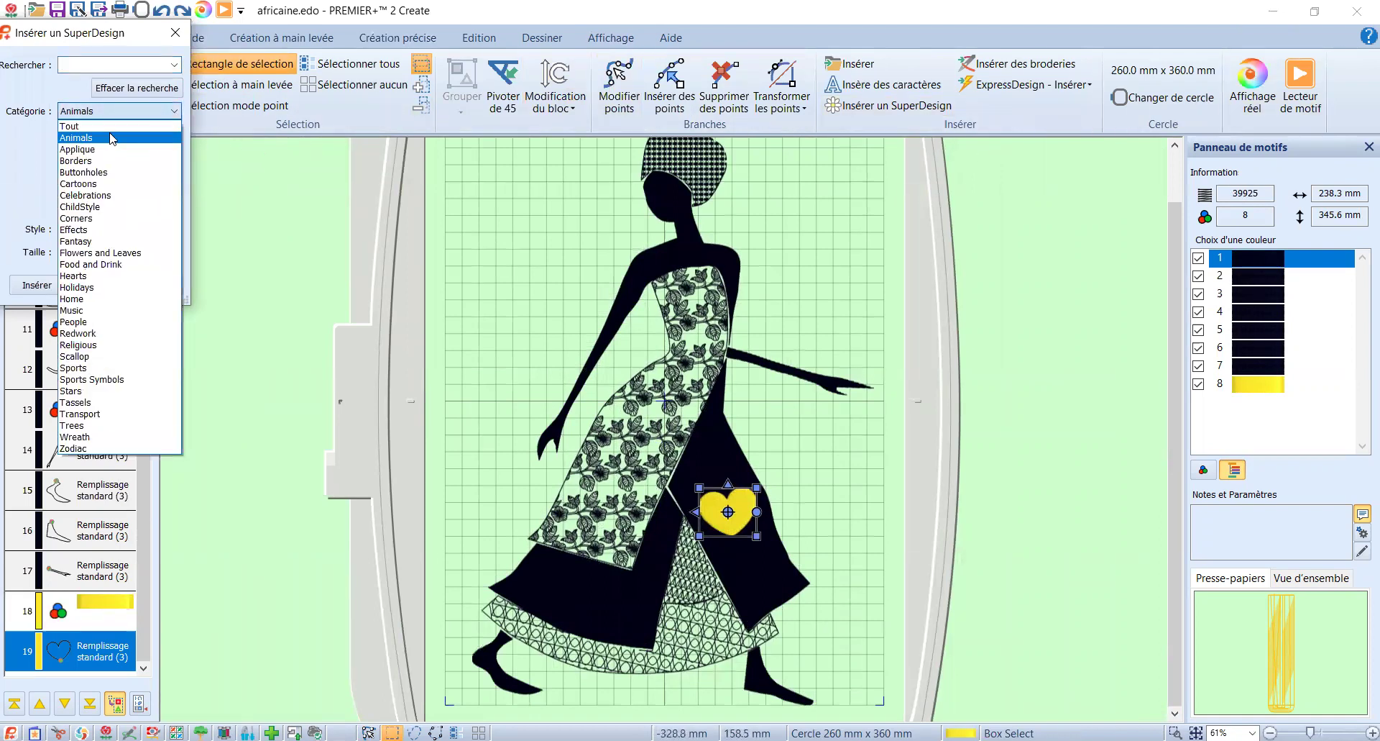
left_click(113, 125)
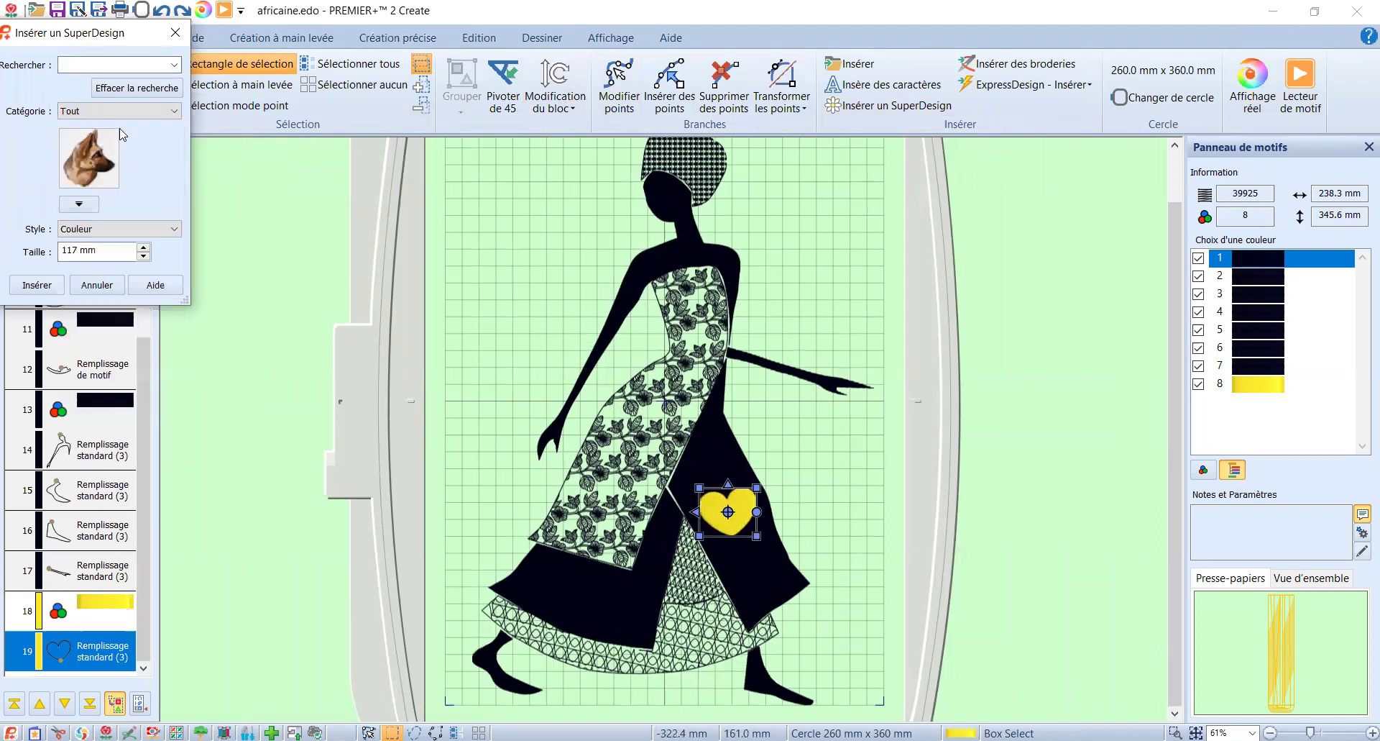
left_click(80, 205)
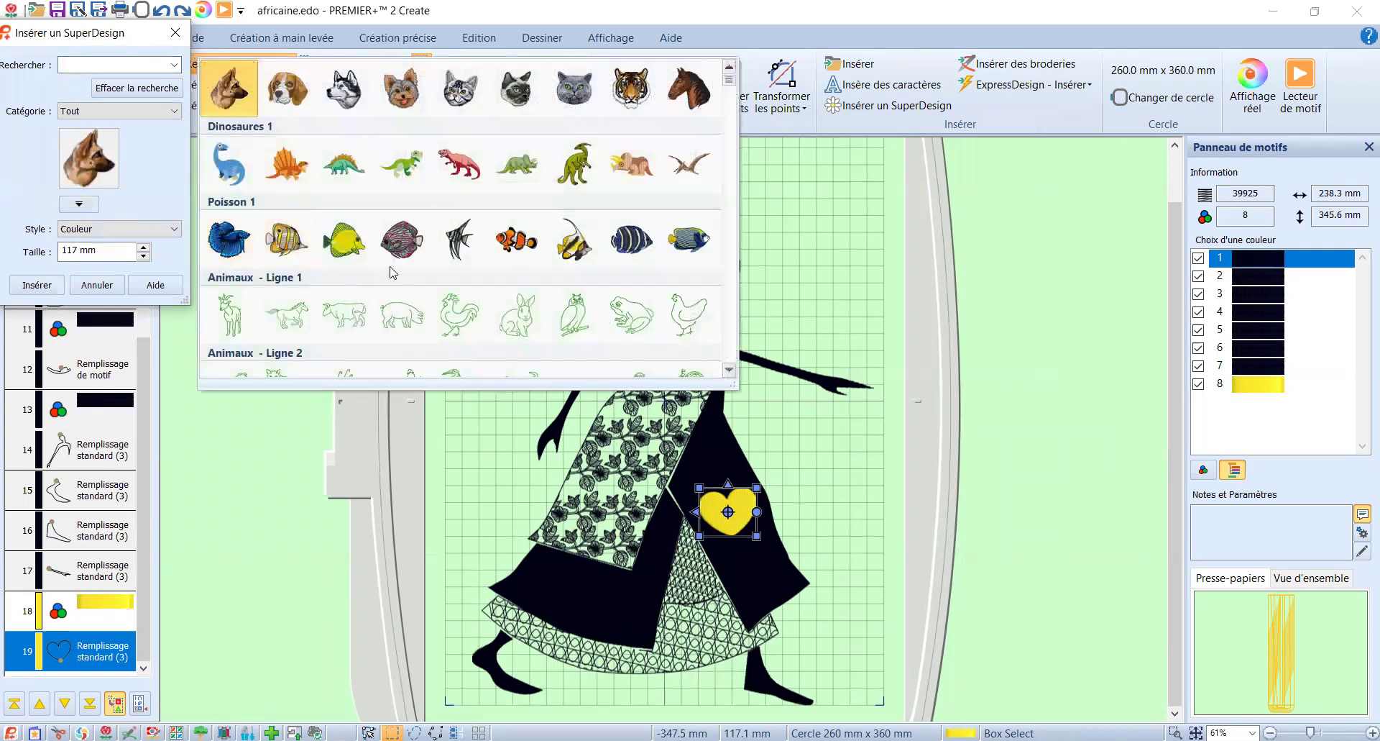
Insert the flower-and-butterfly design from Bordures 3 at 18 mm and move it outside the hoop beside the figure
scroll(384, 272, "down", 15)
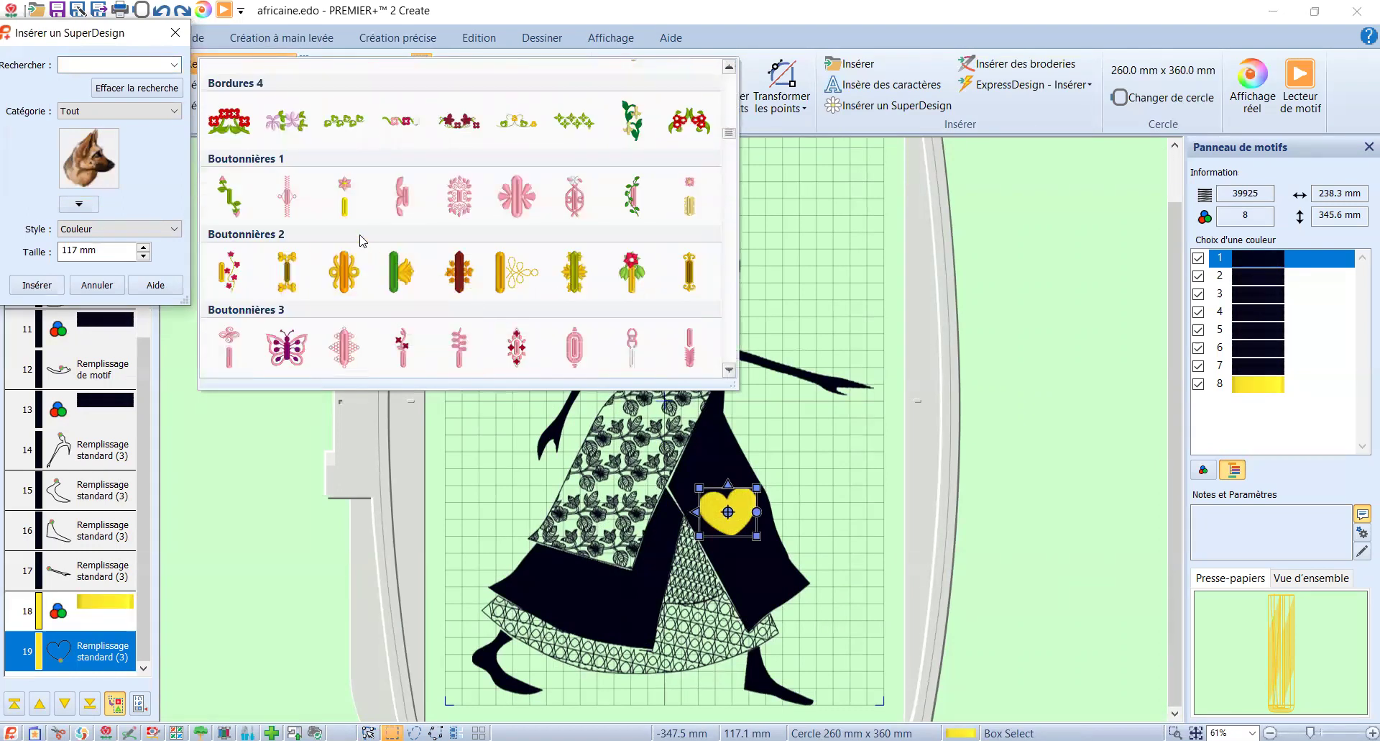
scroll(365, 243, "down", 2)
scroll(367, 244, "up", 2)
scroll(367, 244, "down", 2)
scroll(367, 244, "up", 2)
scroll(366, 245, "up", 2)
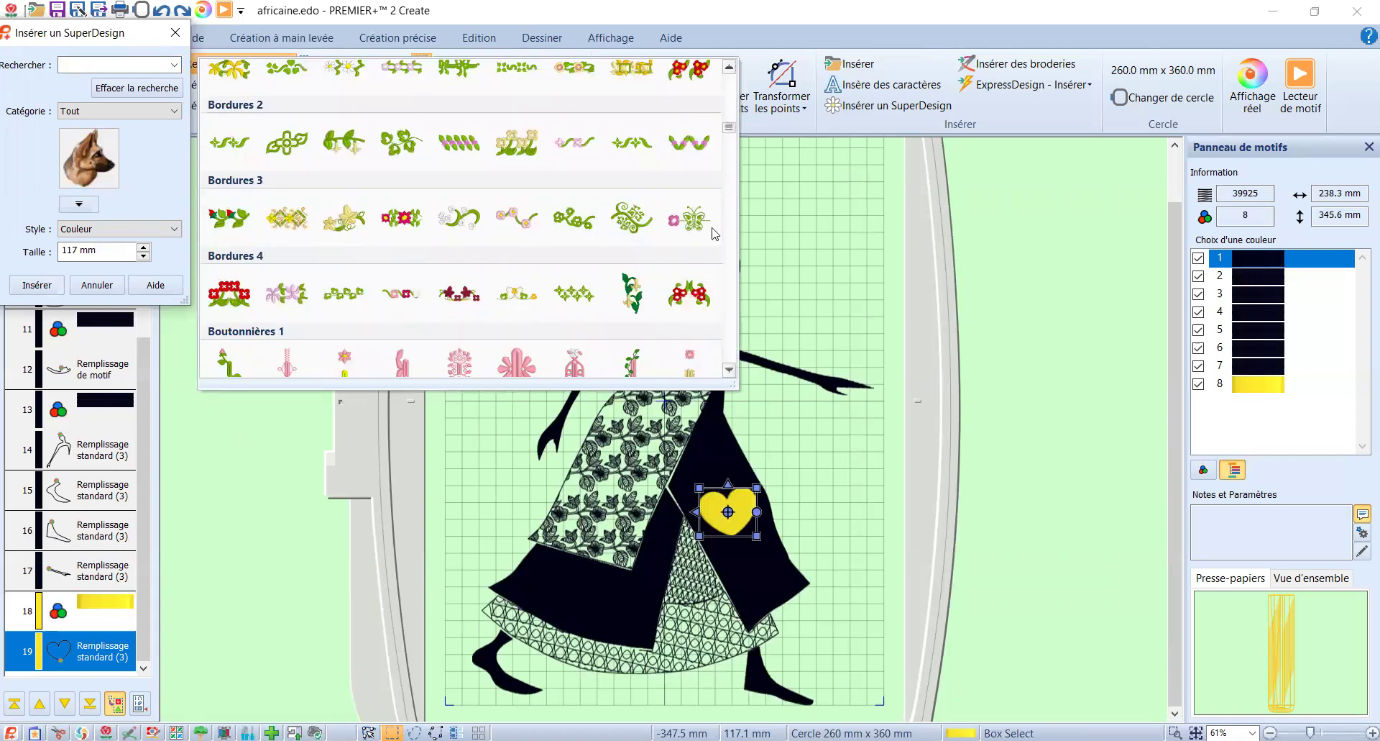
left_click(688, 219)
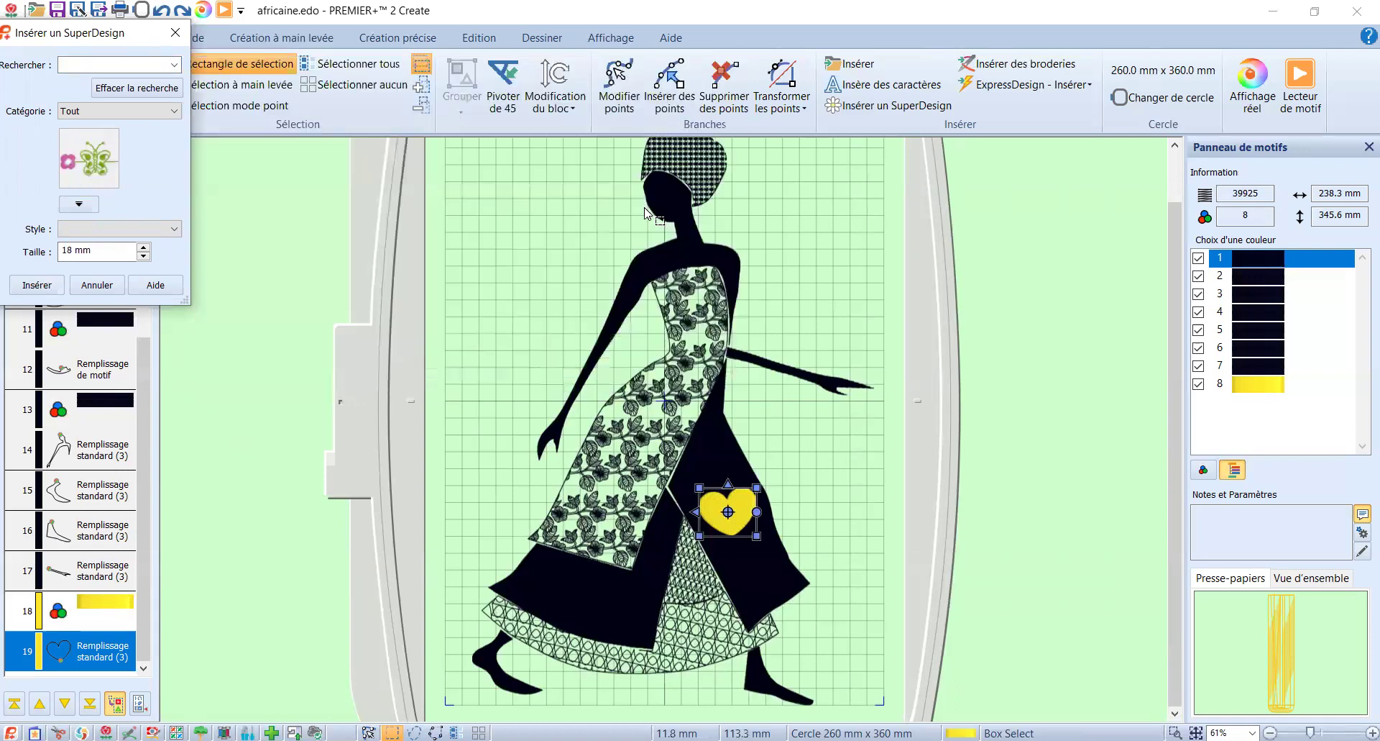
left_click(37, 286)
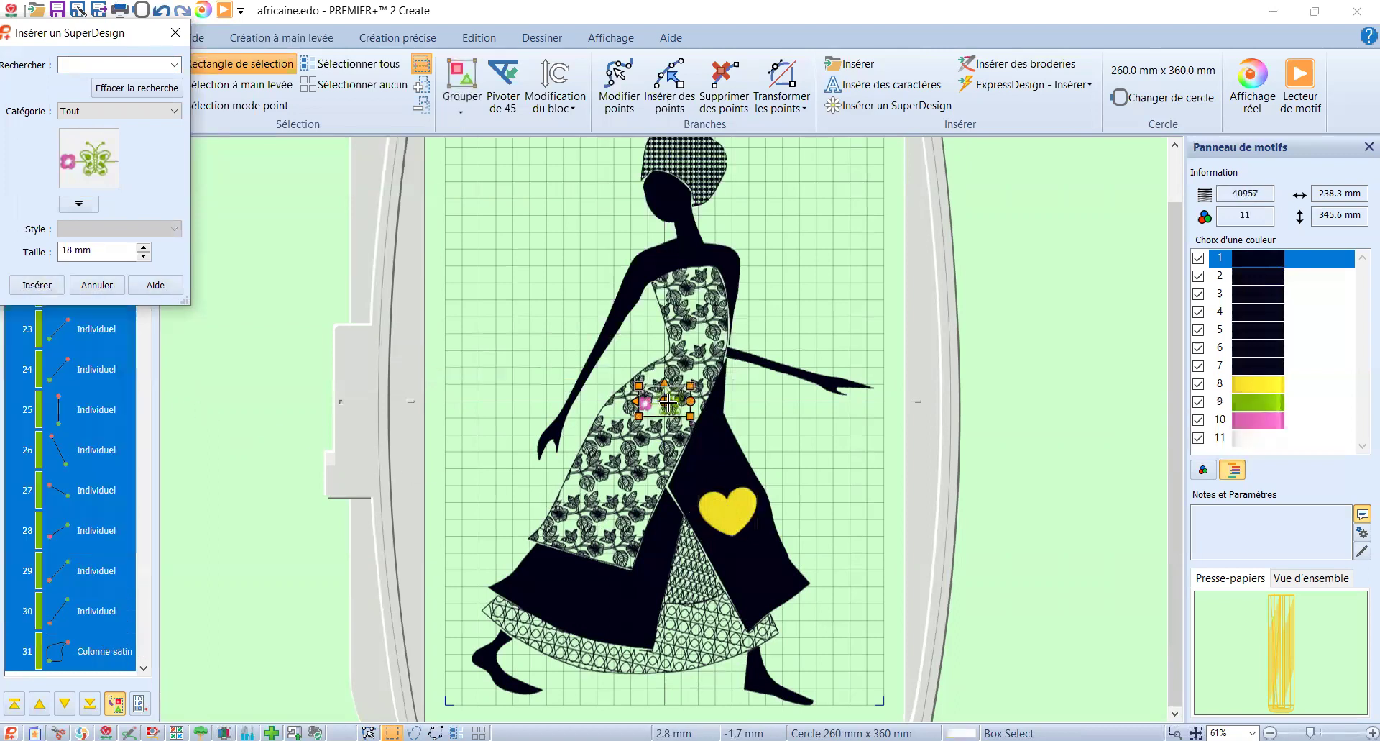
left_click_drag(662, 408, 365, 268)
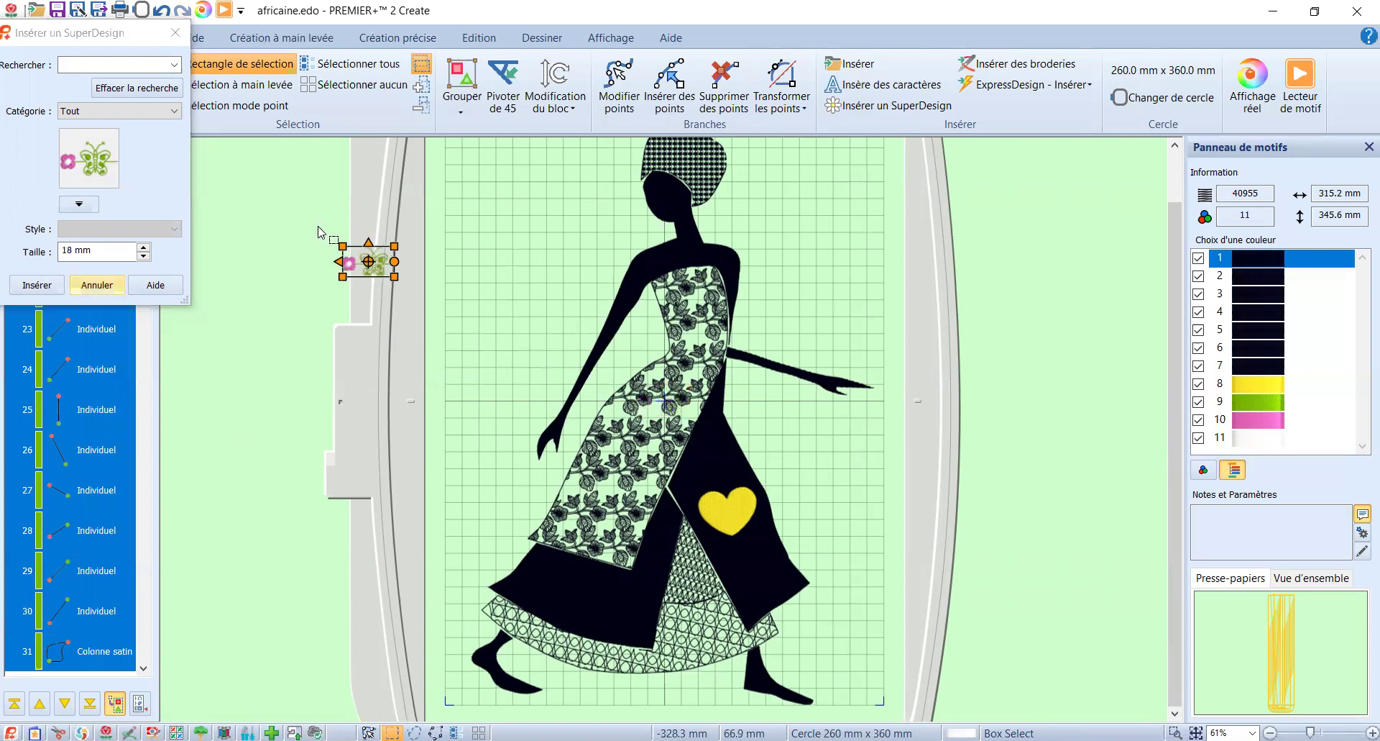
Move the figure's group out of the hoop without the heart, and undo that move
scroll(491, 180, "down", 1)
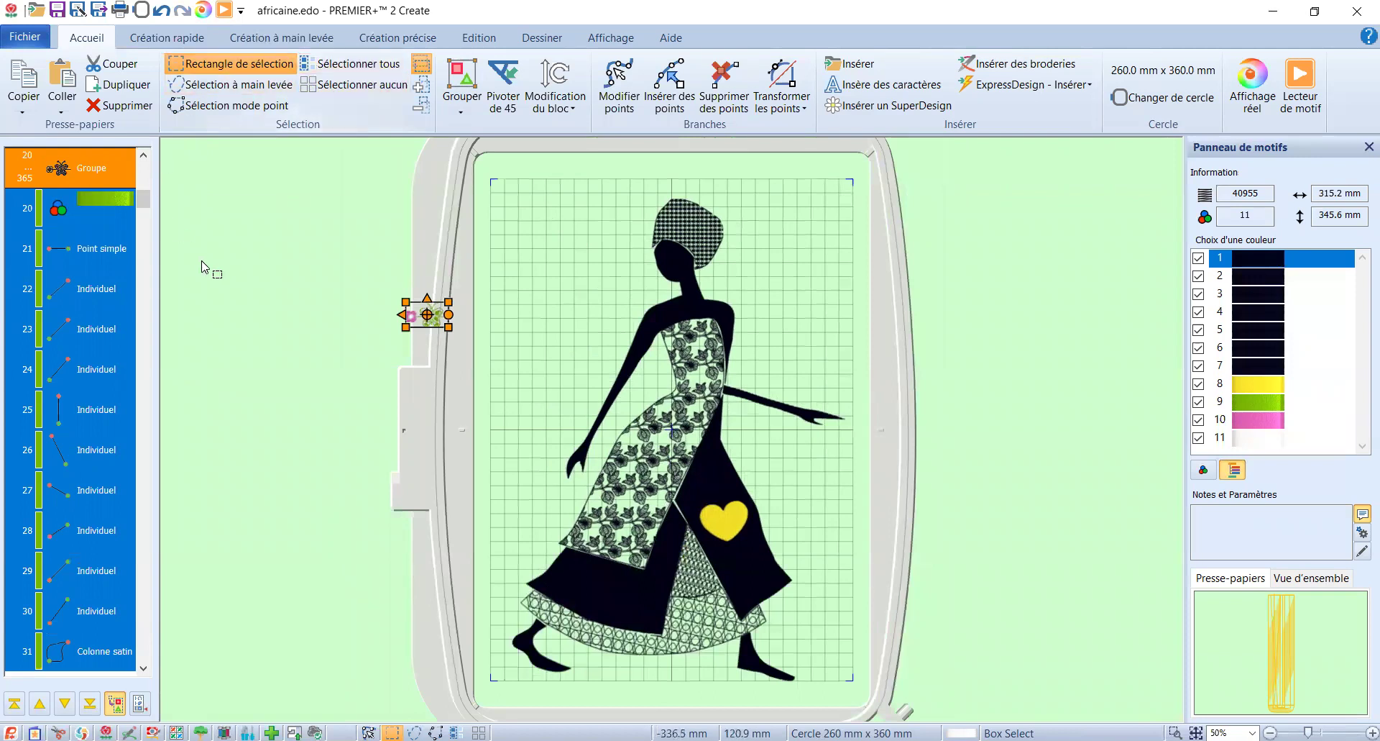
left_click(681, 283)
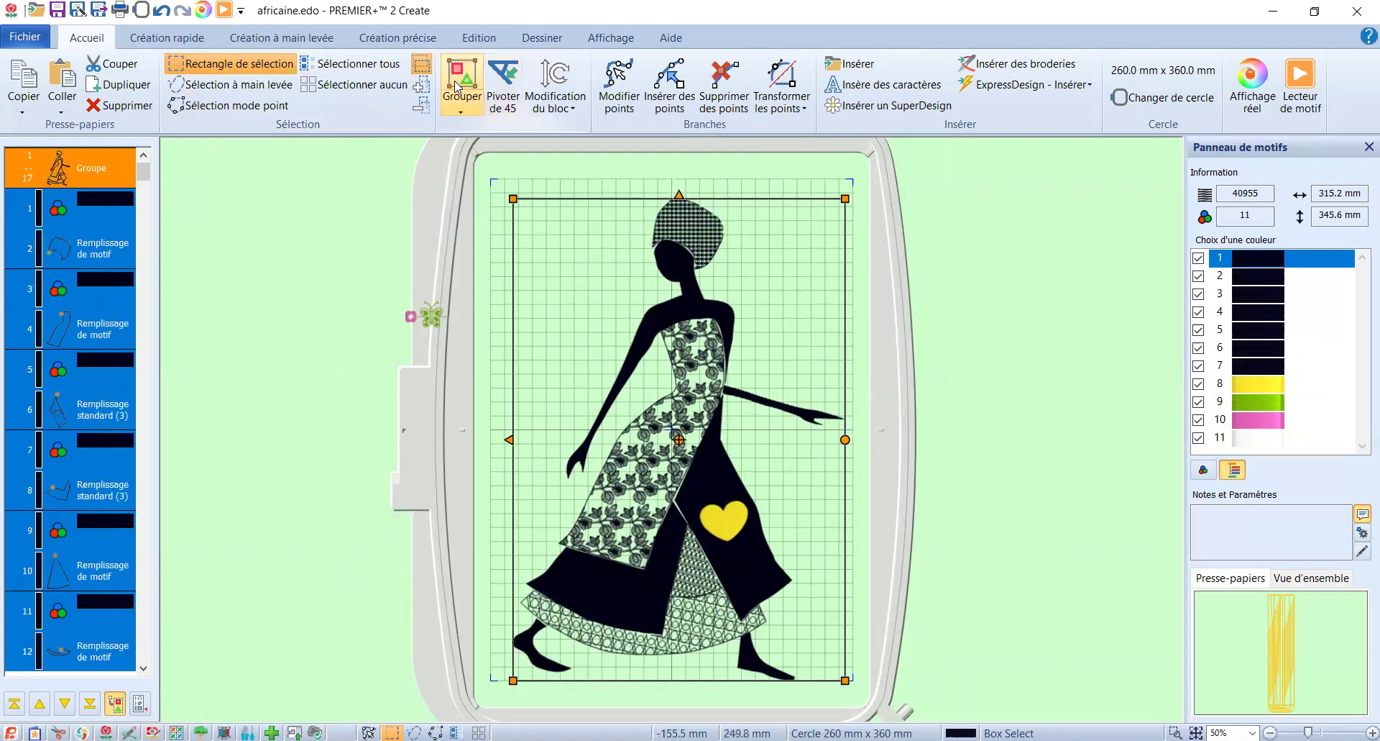
left_click_drag(586, 332, 827, 340)
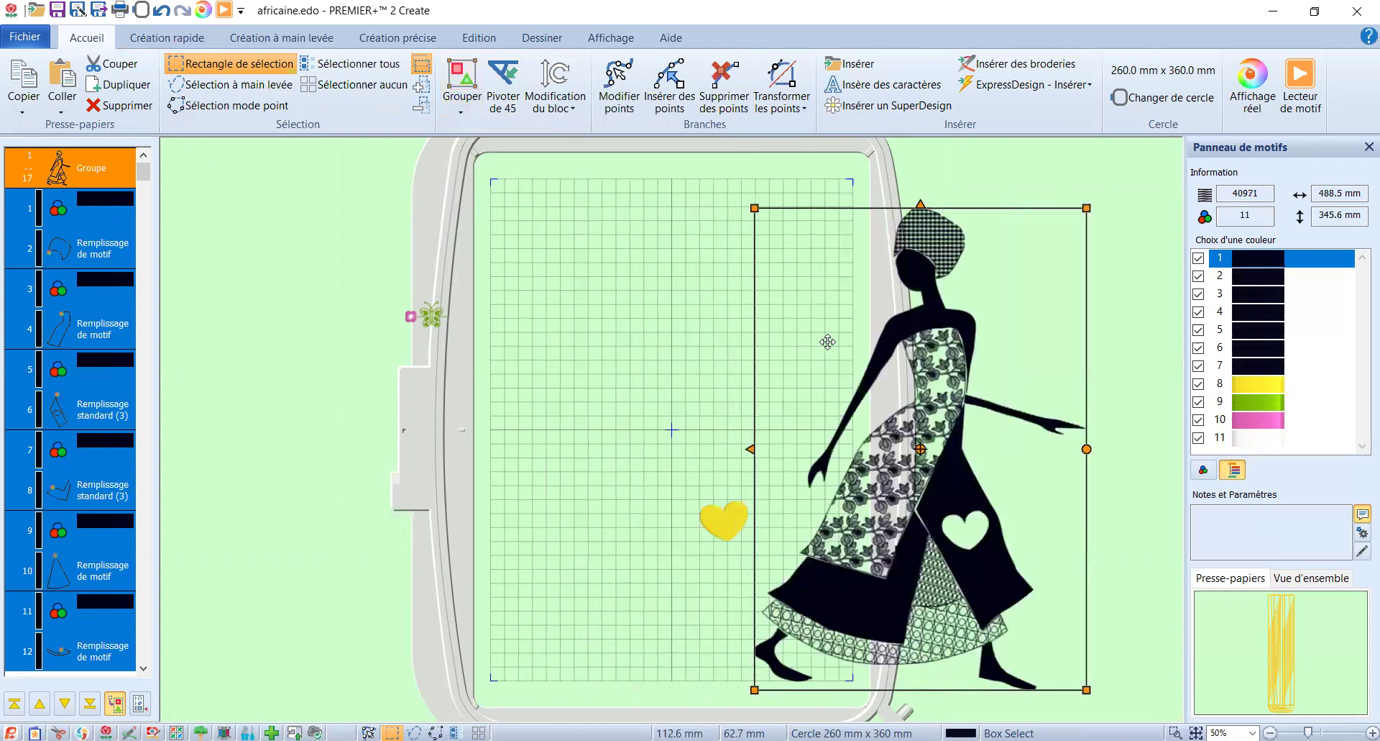
left_click(162, 10)
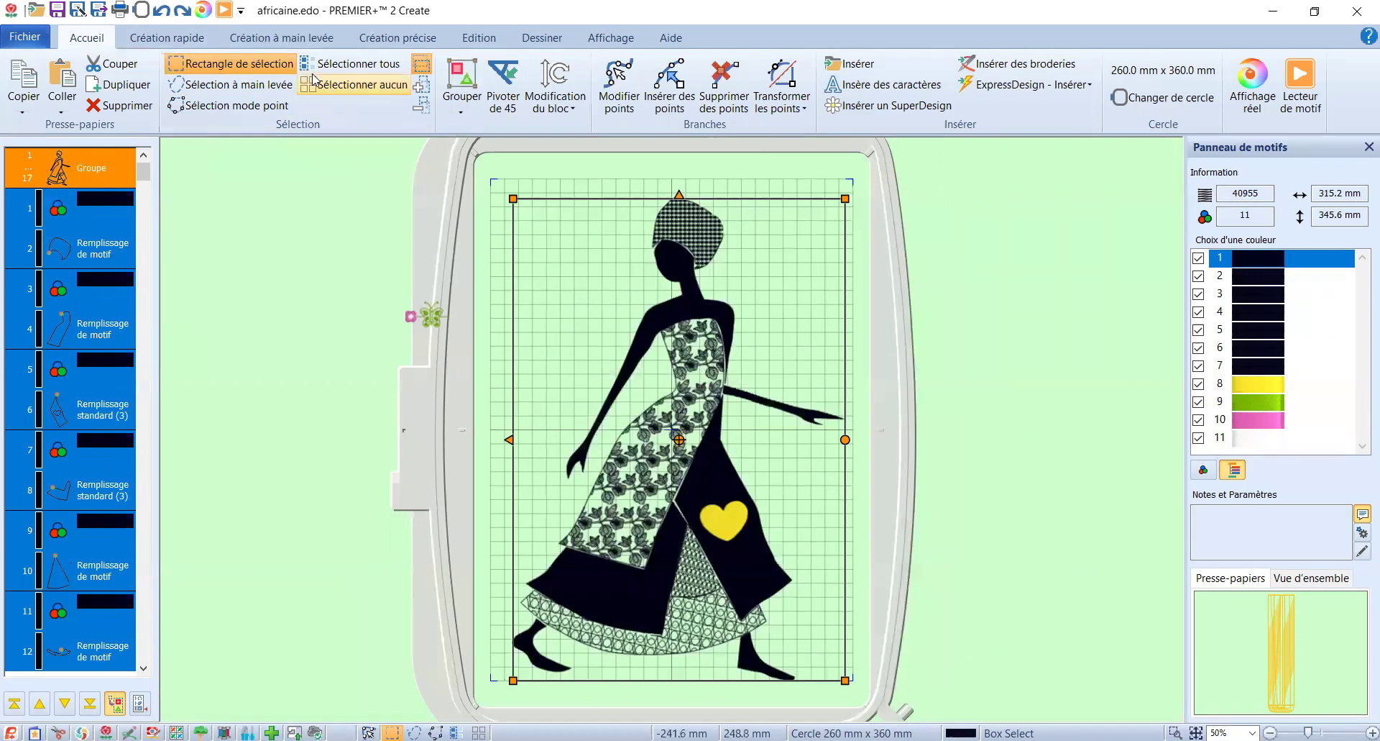
Group the figure together with the yellow heart and move the group beyond the hoop, clearing the work area
left_click_drag(509, 223, 867, 698)
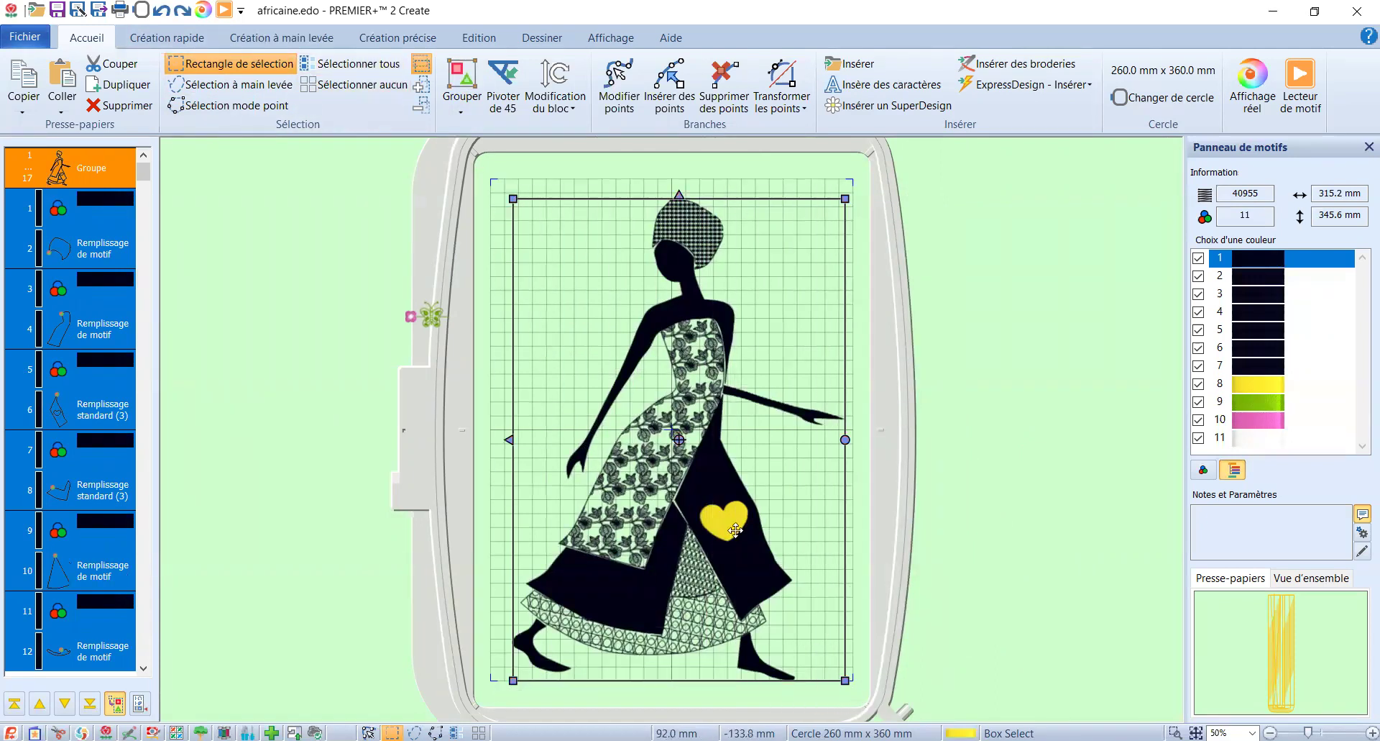
left_click(462, 90)
left_click_drag(555, 281, 867, 285)
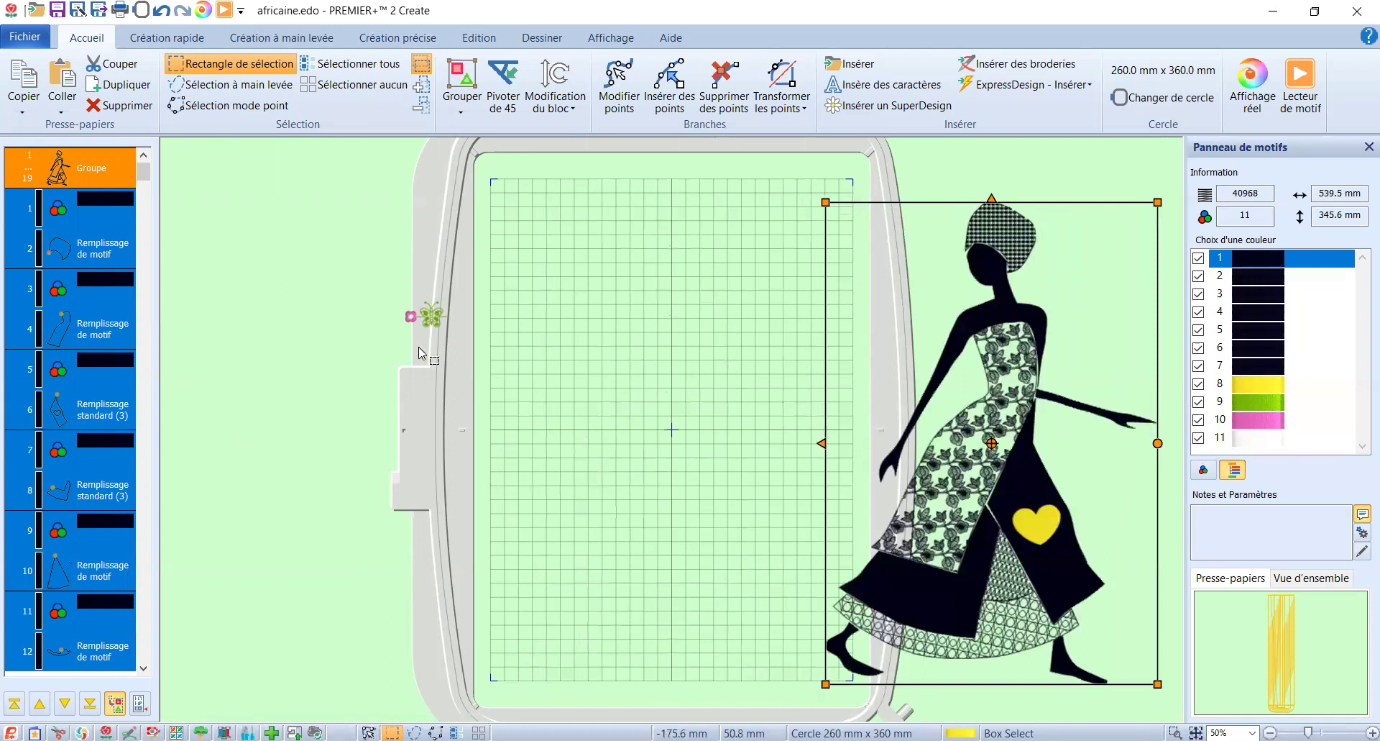
Move the flower-and-butterfly design to the middle of the hoop and enlarge it proportionally
left_click(426, 320)
left_click_drag(427, 330, 687, 399)
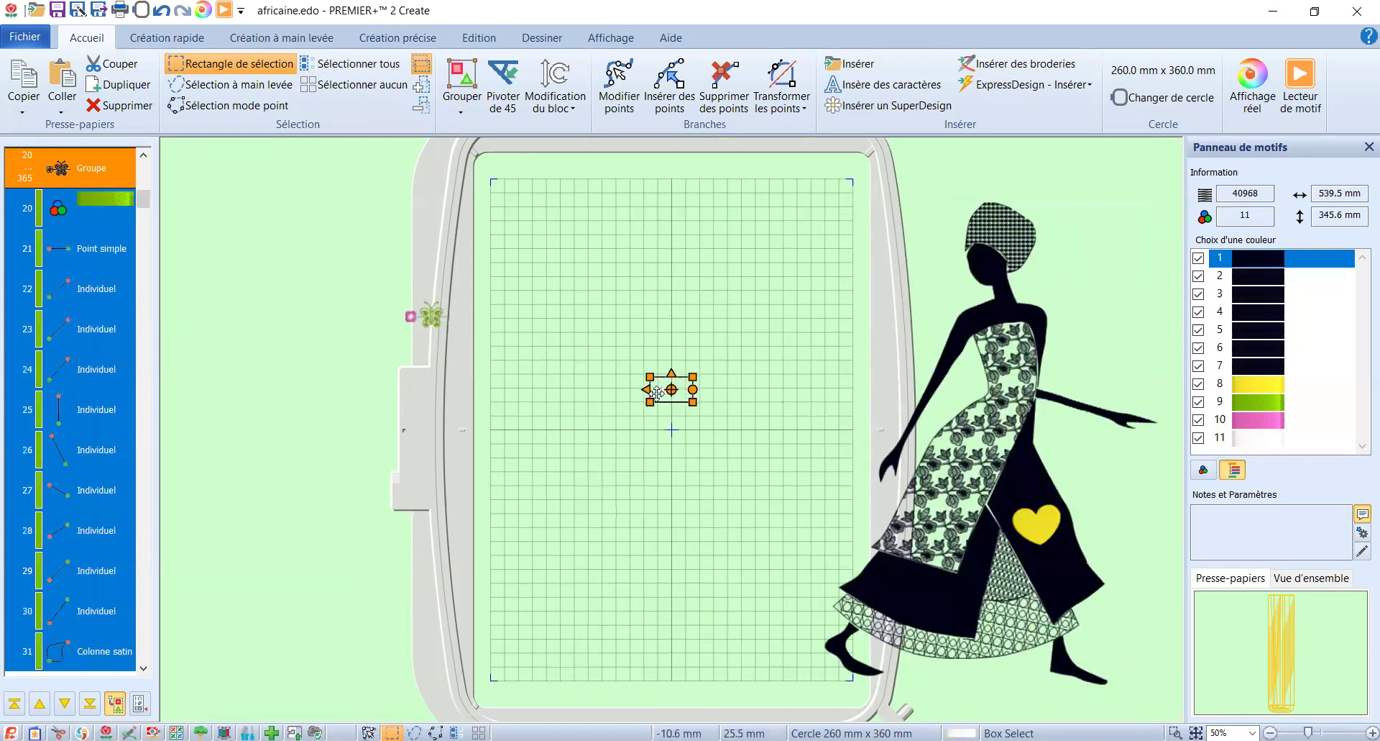
scroll(660, 397, "up", 2)
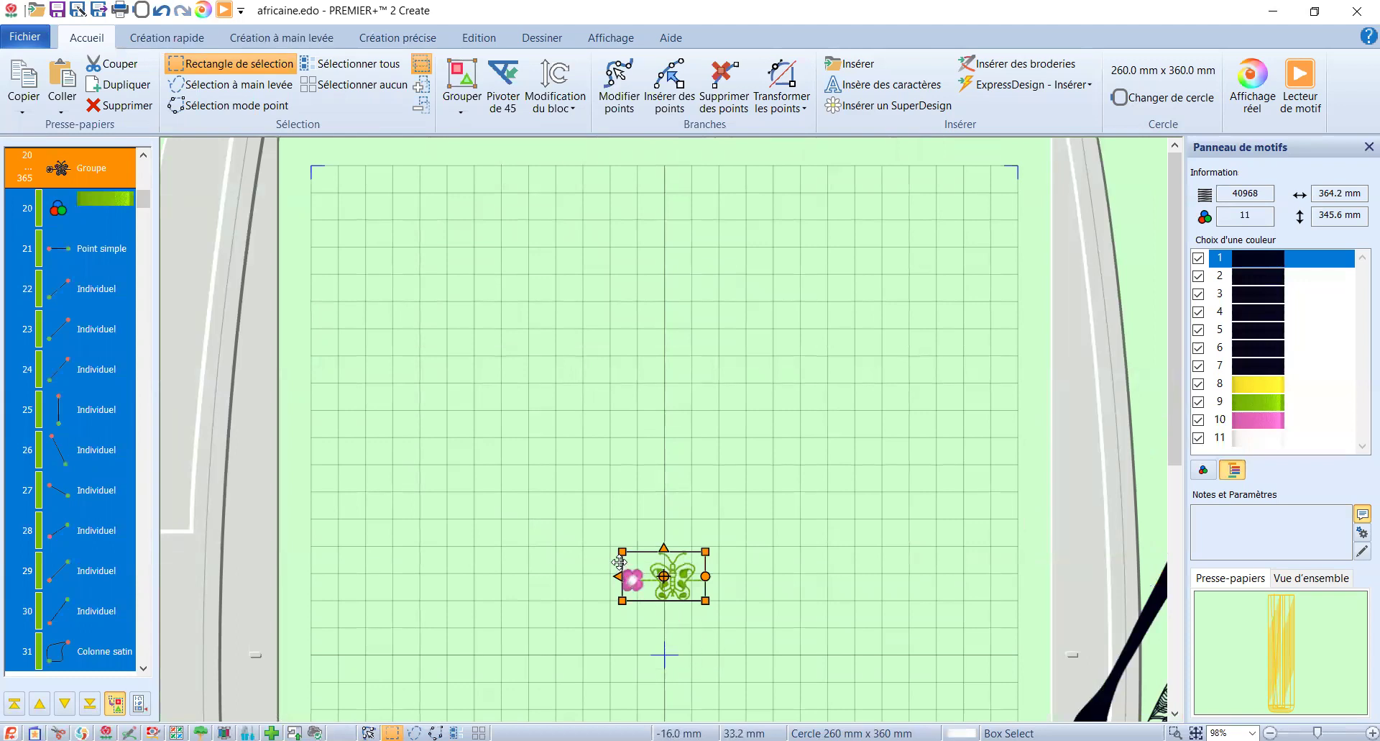
left_click_drag(616, 548, 464, 459)
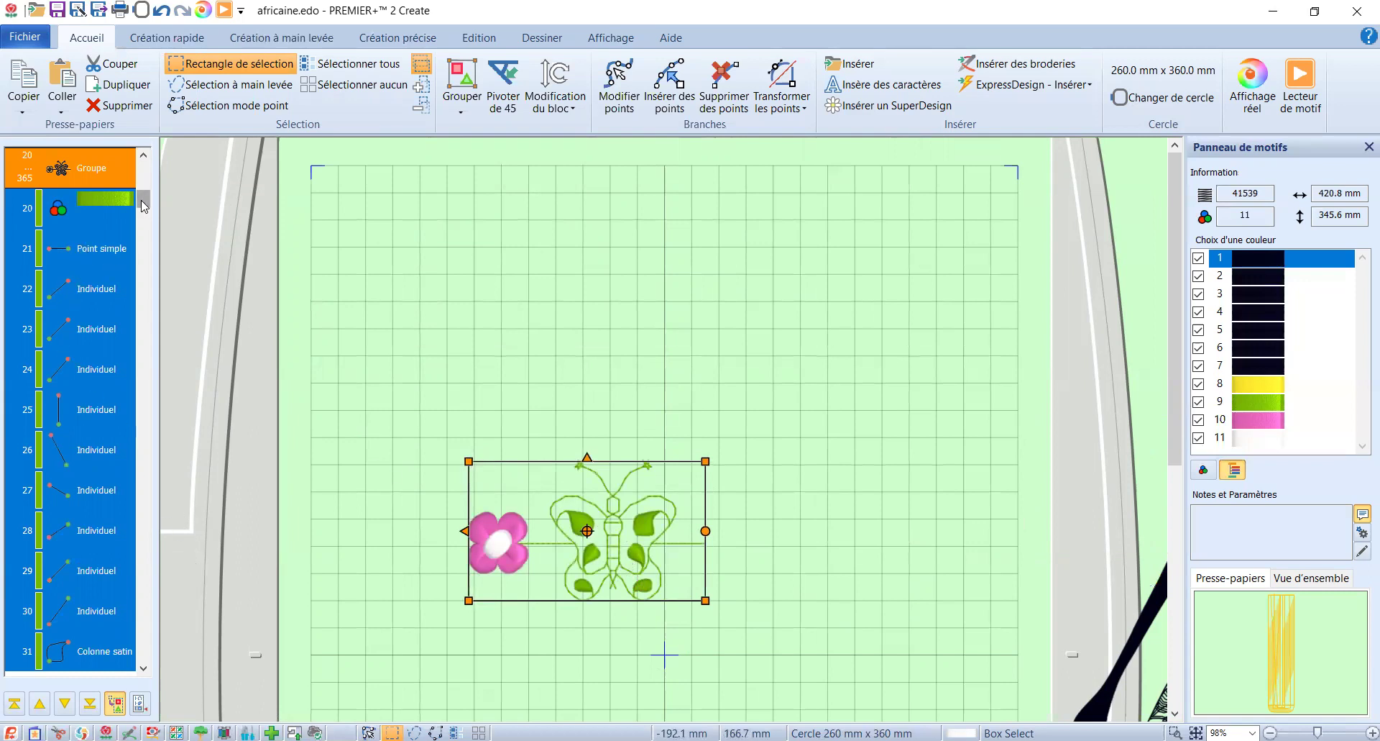
Cut the green butterfly objects 20 to 355 out of the design and enlarge the remaining pink flower
left_click(102, 198)
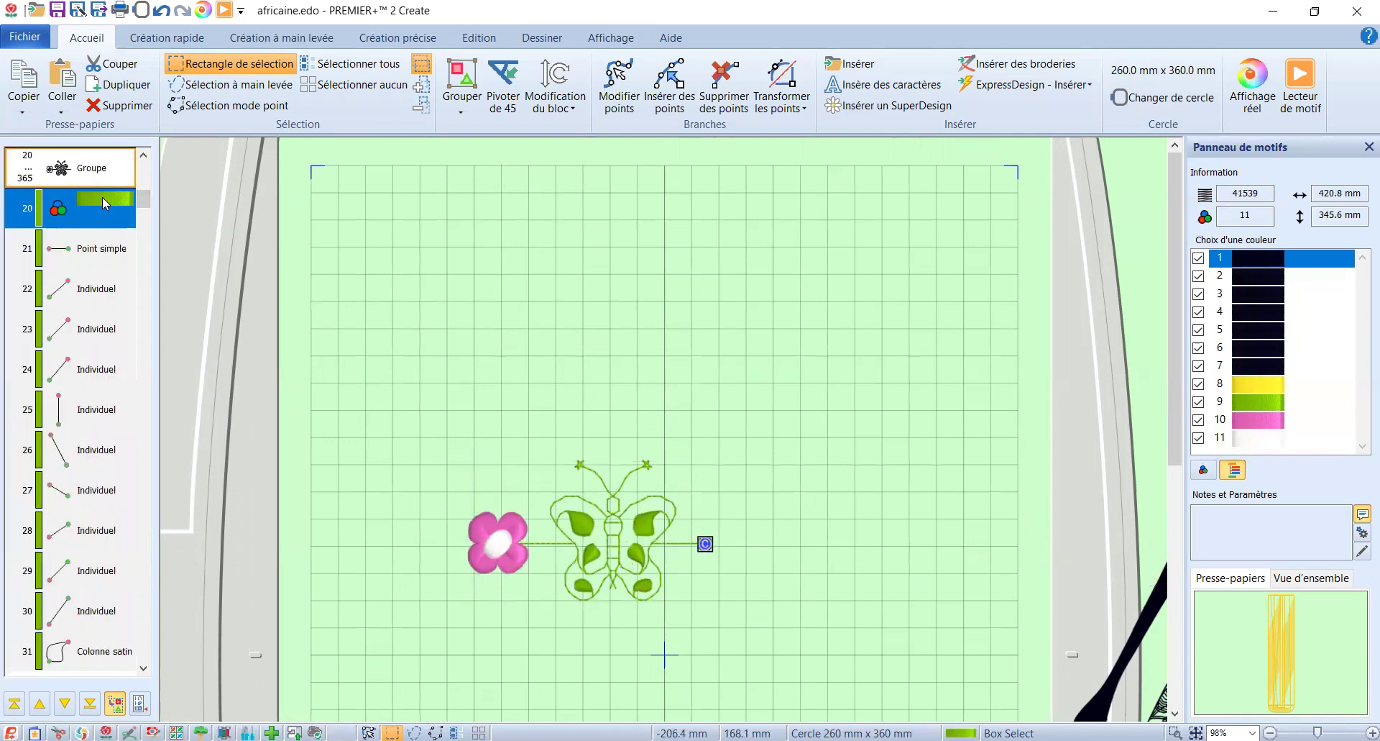
scroll(146, 209, "down", 1)
left_click_drag(144, 209, 157, 652)
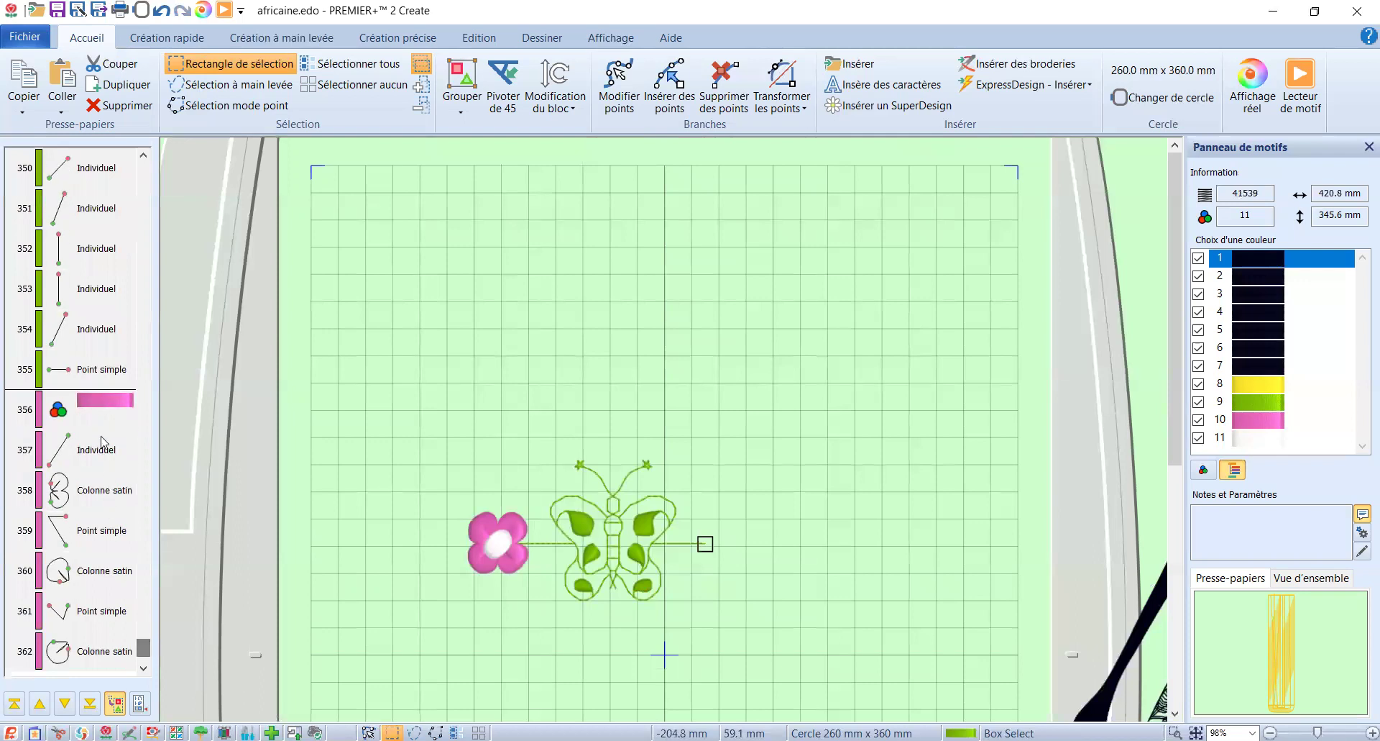
left_click(95, 369, "shift")
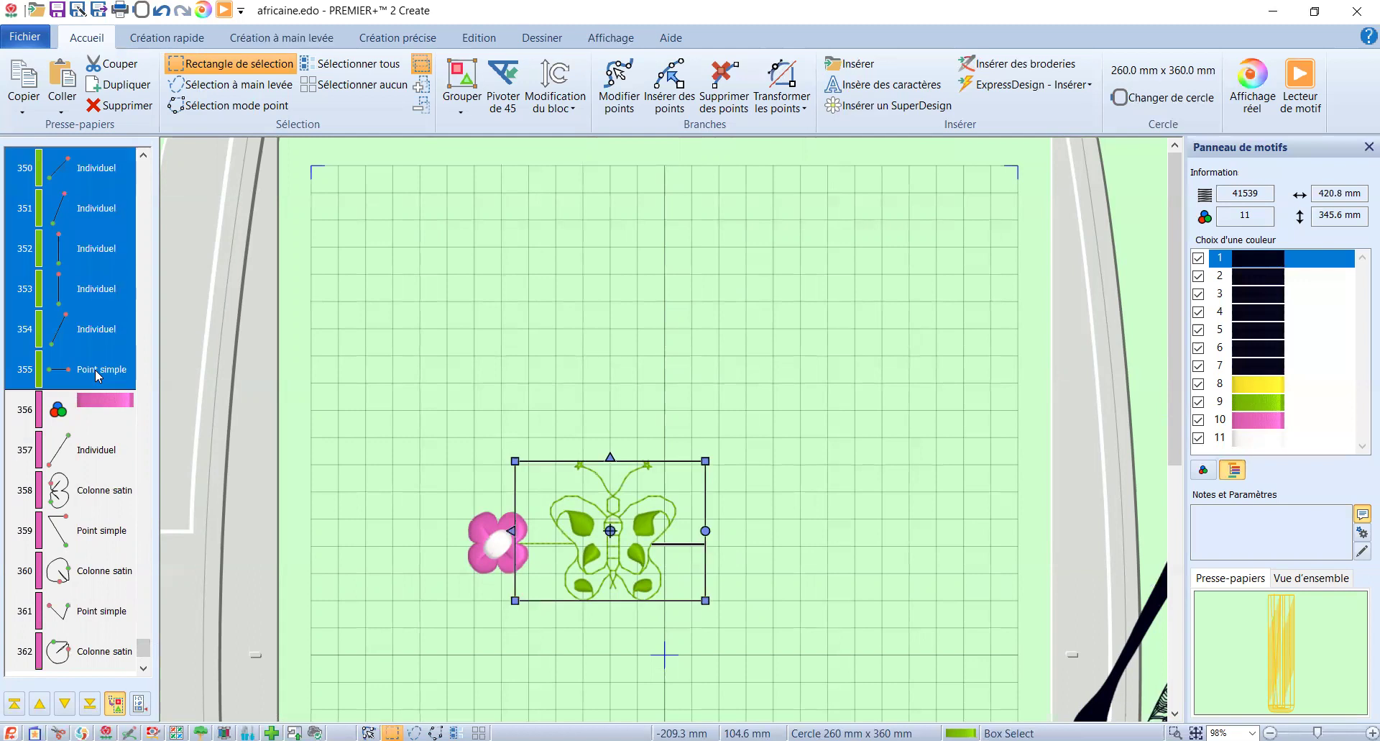
left_click(93, 71)
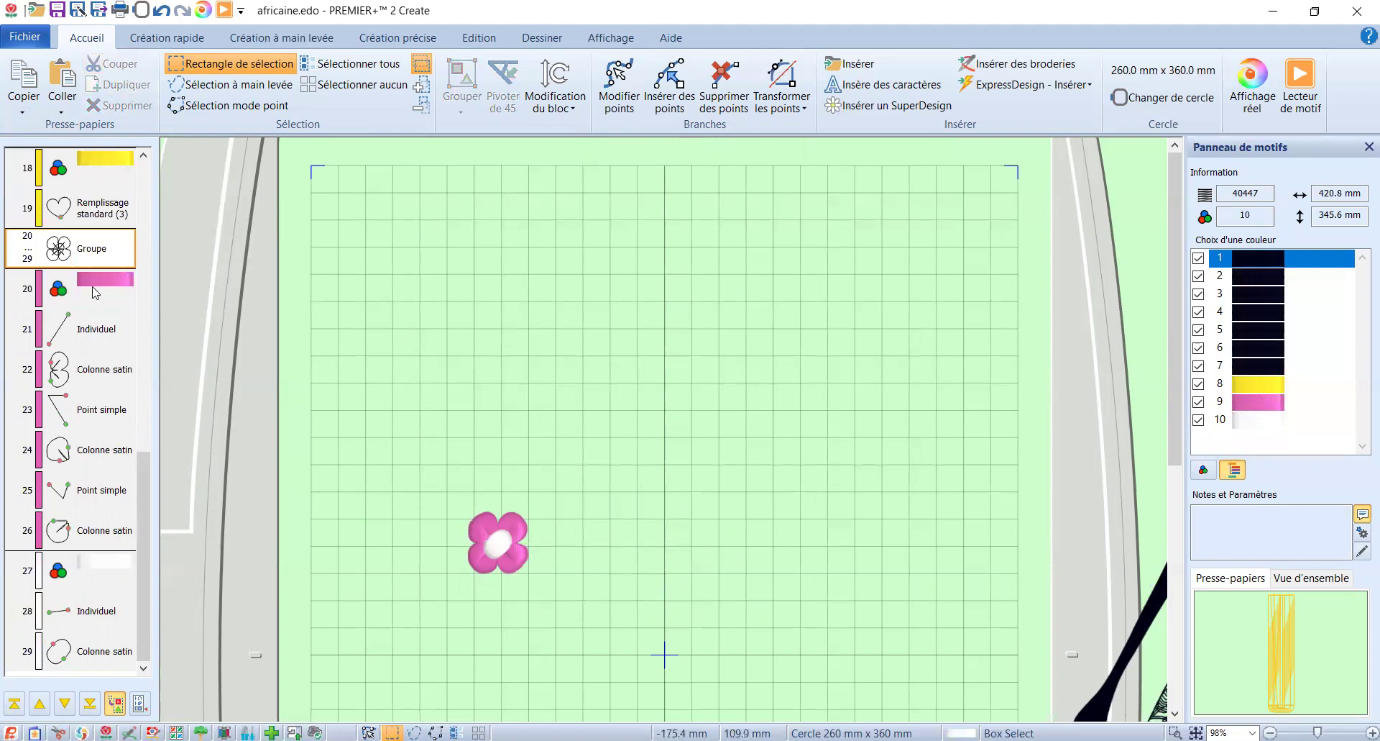
left_click(96, 257)
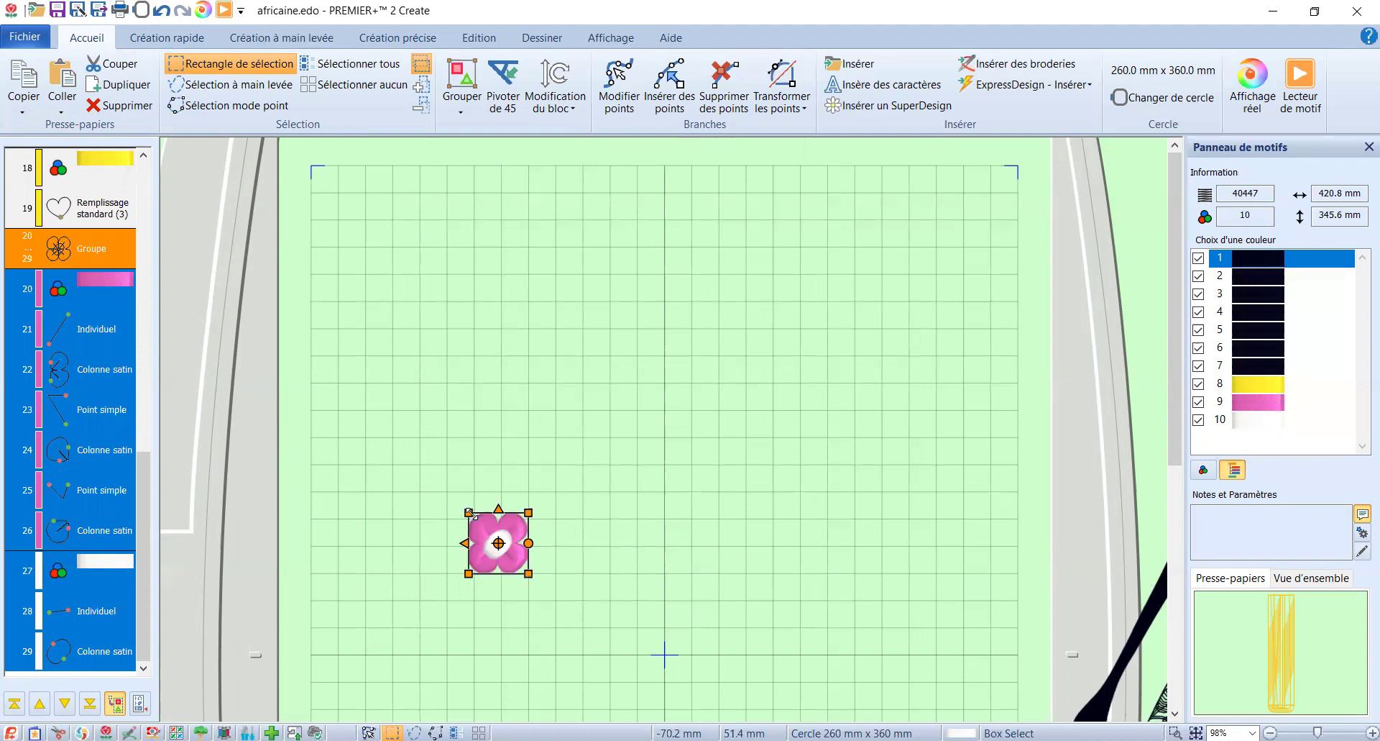
left_click_drag(469, 512, 443, 486)
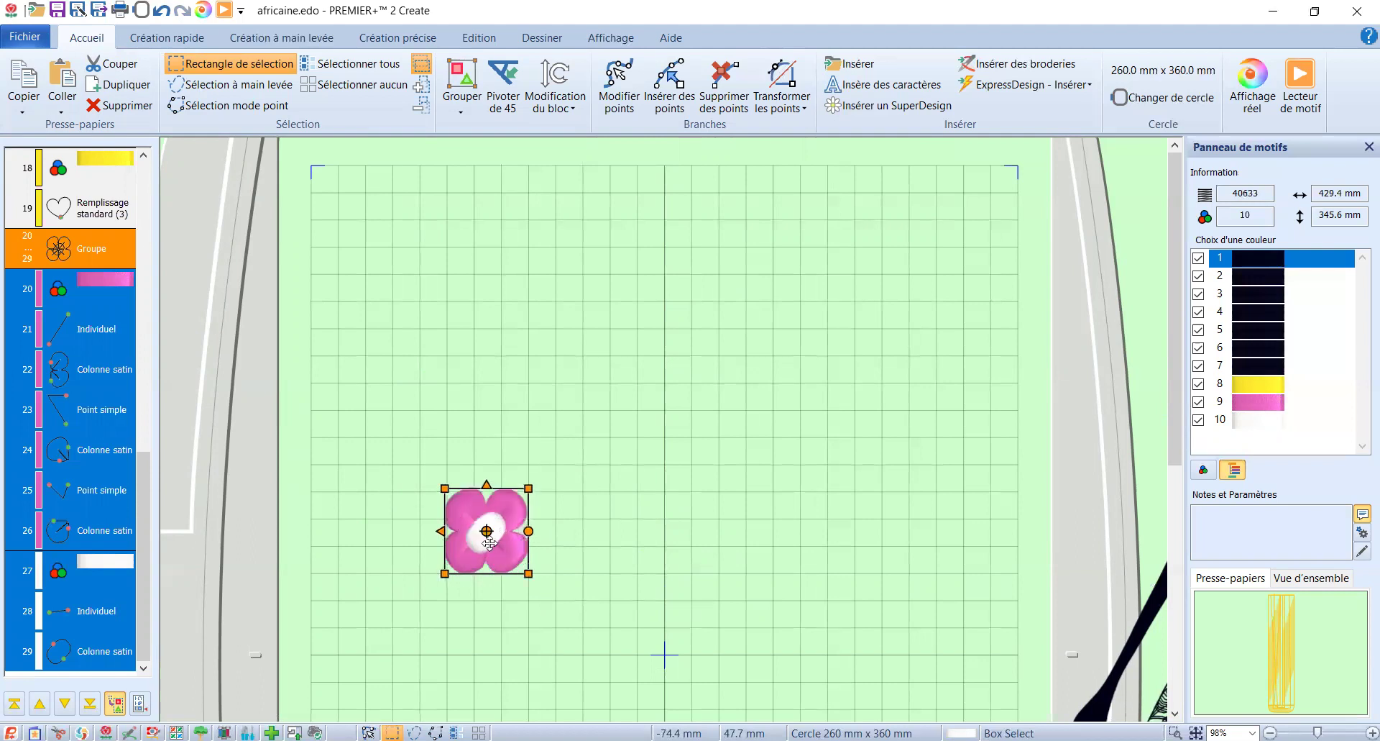
Move the pink flower aside out of the hoop and bring the figure group back to the hoop's centre
left_click(1125, 680)
mouse_move(1125, 680)
left_mouse_down()
mouse_move(722, 568)
mouse_move(427, 554)
left_mouse_up()
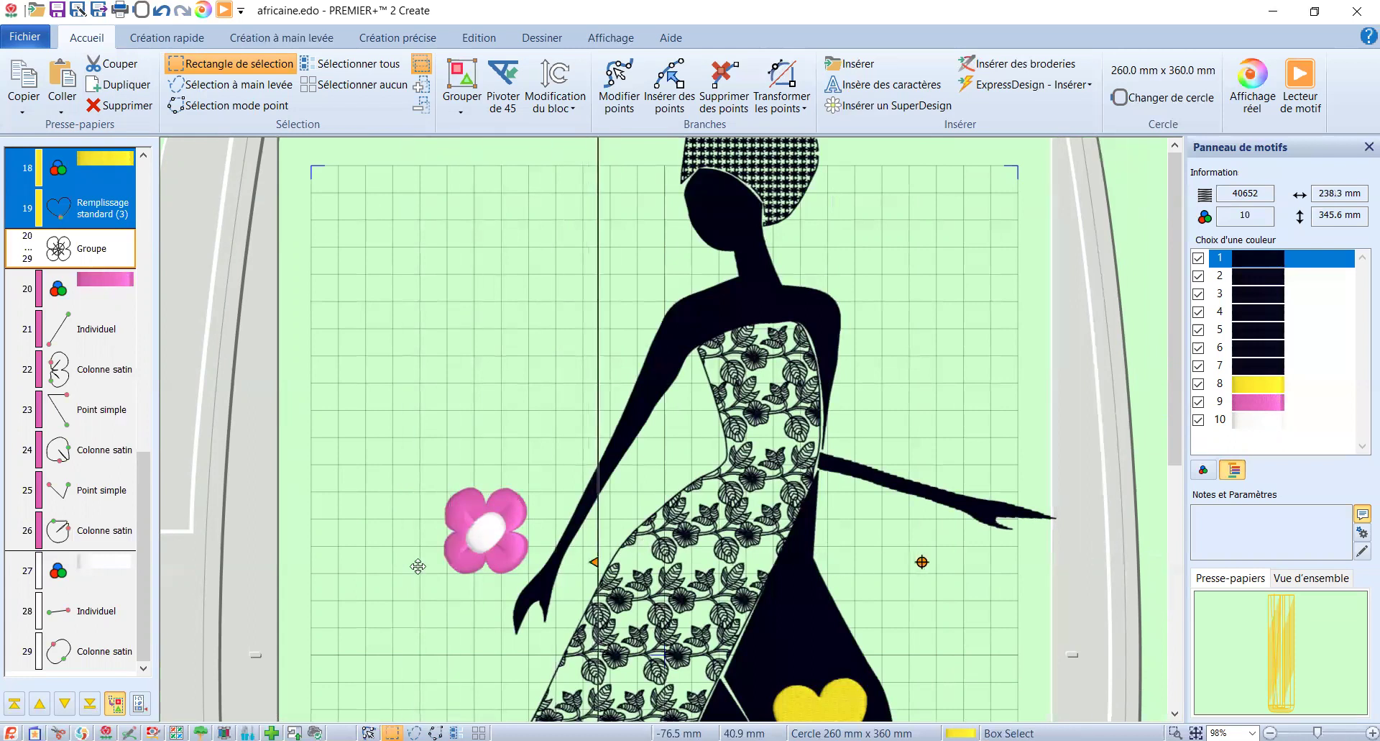
key("ctrl+z")
left_click(453, 562)
left_click_drag(445, 557, 202, 518)
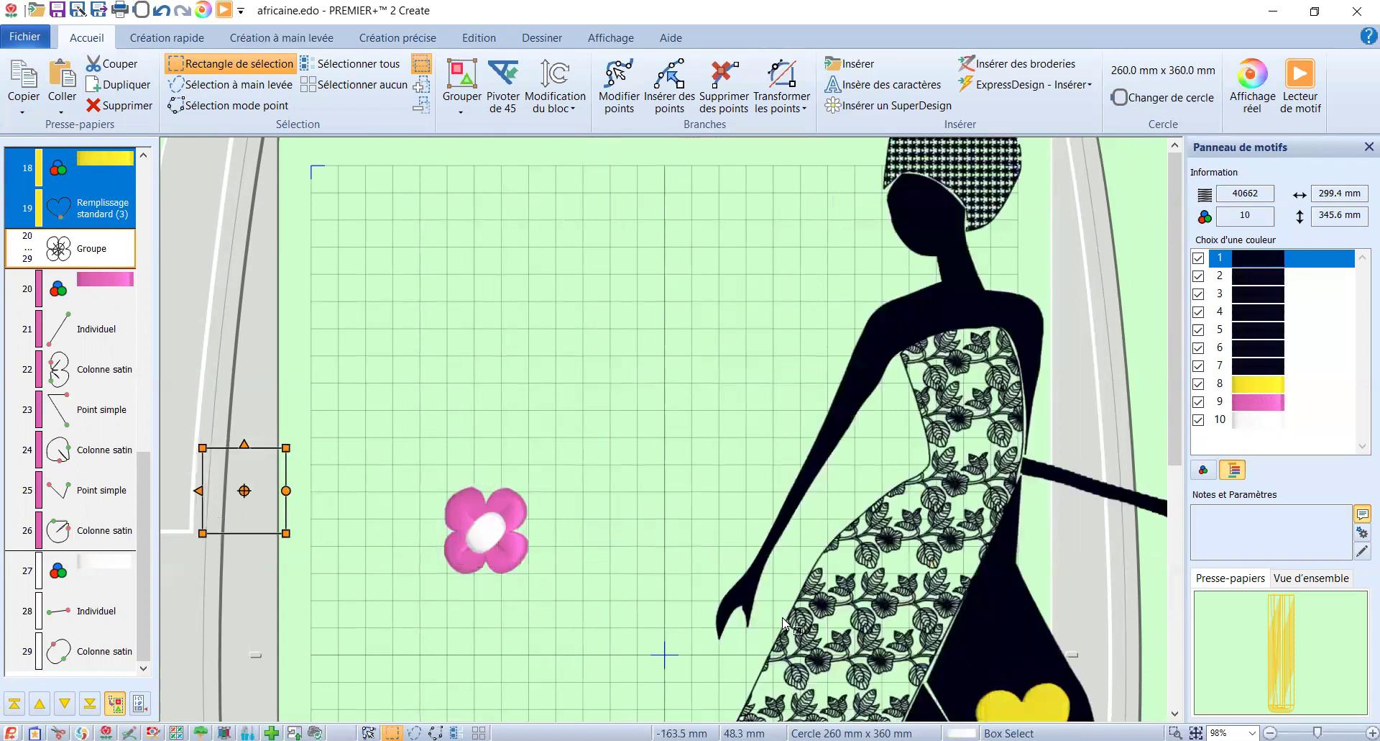
left_click_drag(609, 580, 590, 557)
scroll(582, 506, "down", 5)
left_click_drag(582, 505, 632, 555)
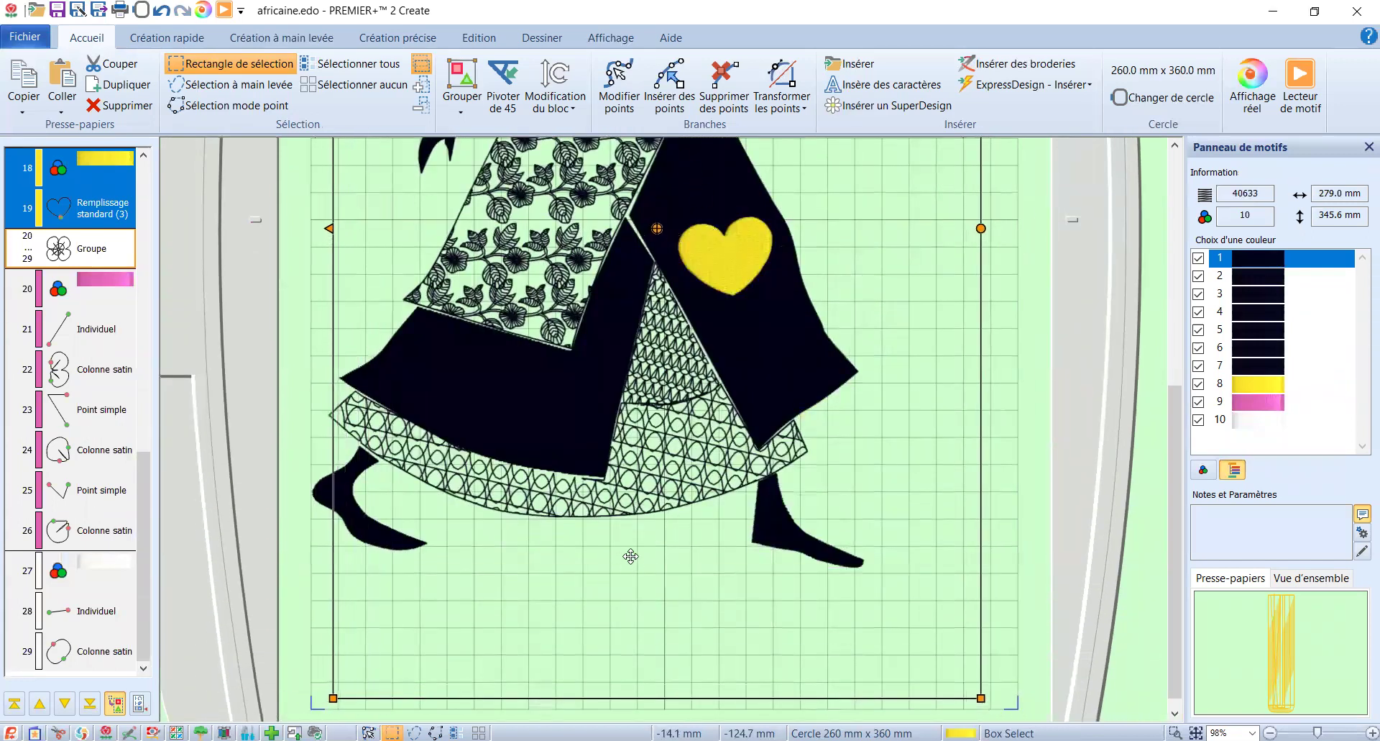
Place the pink flower on the solid black skirt panel just below the floral-patterned part of the dress
scroll(563, 503, "up", 5)
left_click_drag(253, 193, 534, 653)
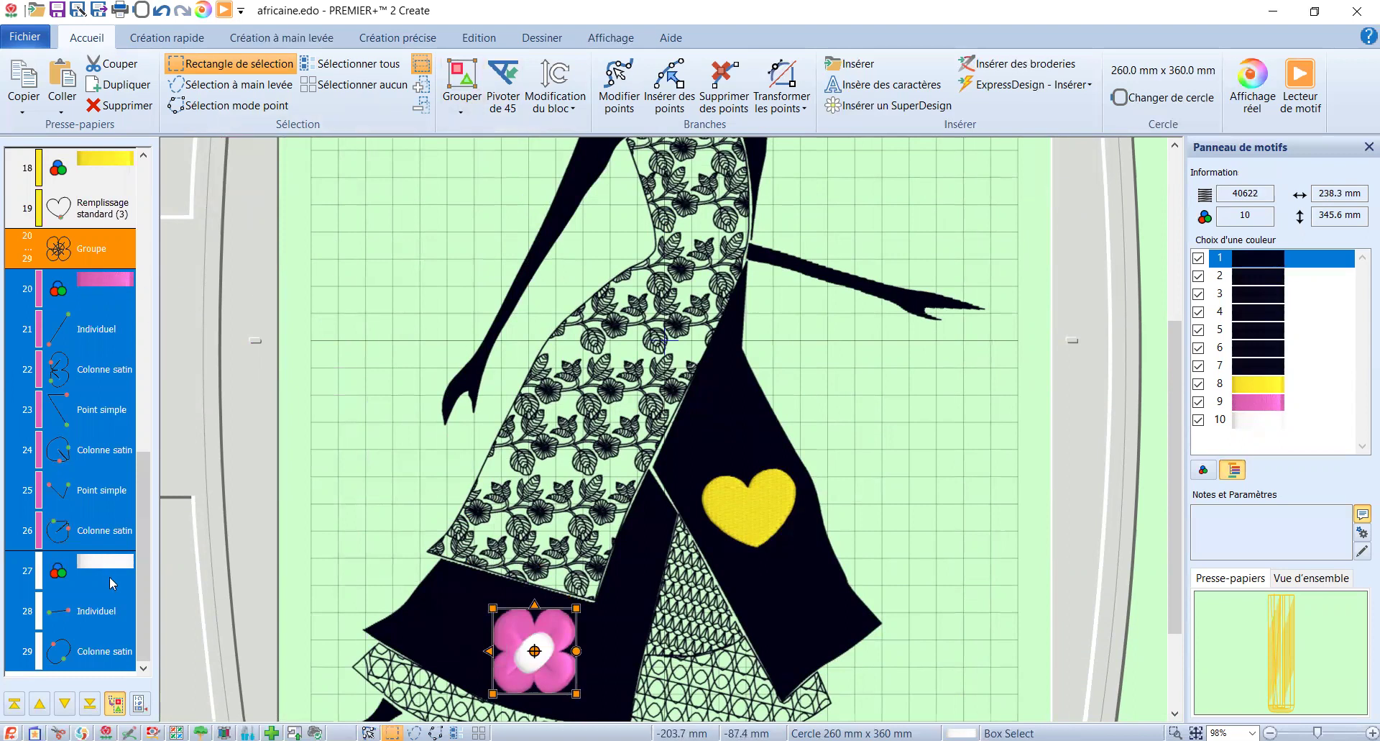
left_click_drag(143, 573, 184, 272)
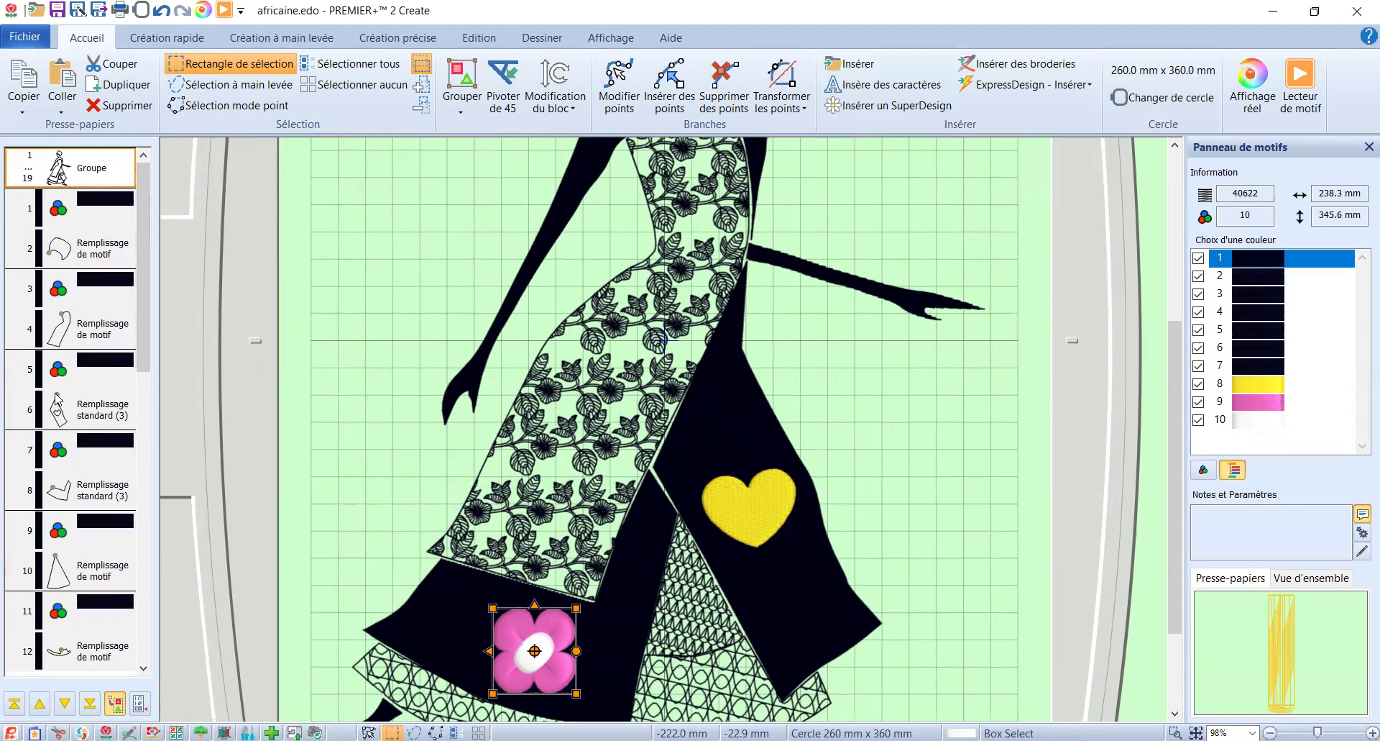
Select the solid skirt panel beneath the pink flower for point editing and display the design as object outlines
left_click(87, 483)
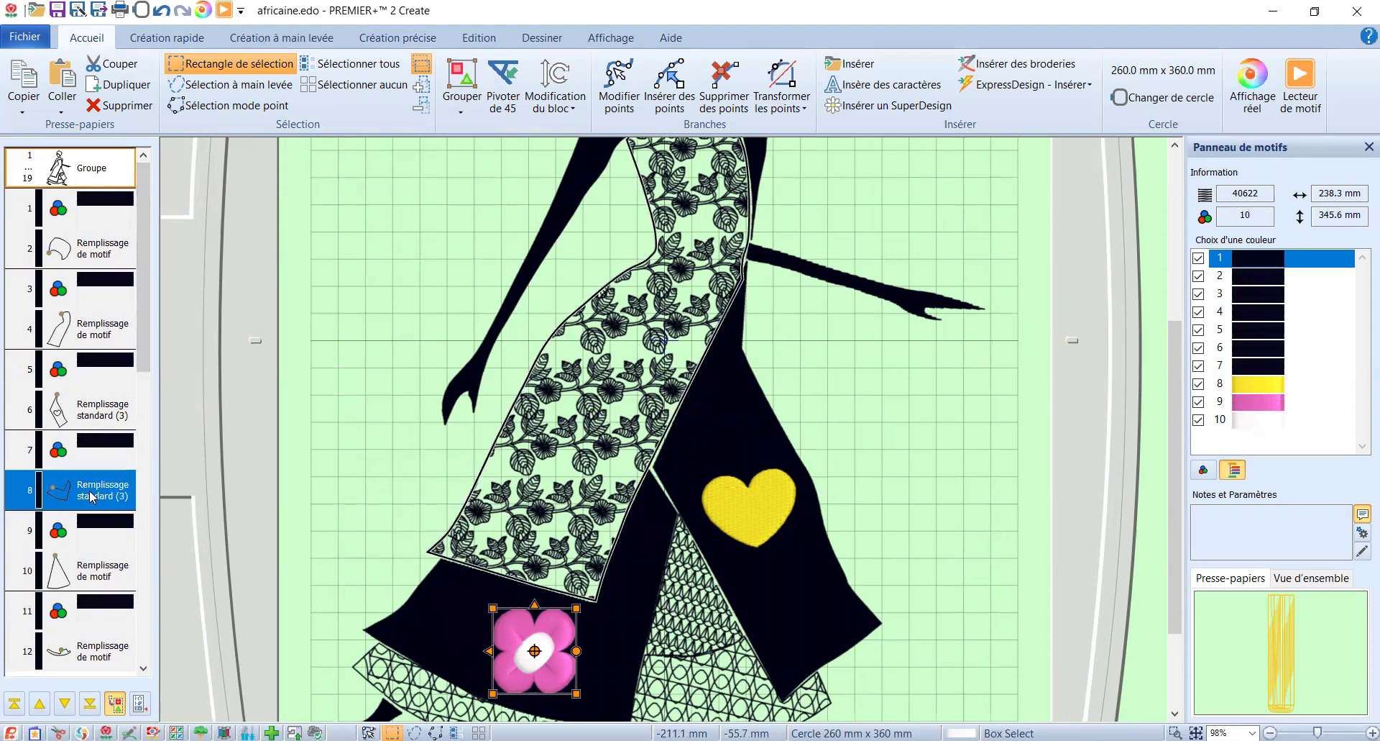
key("p")
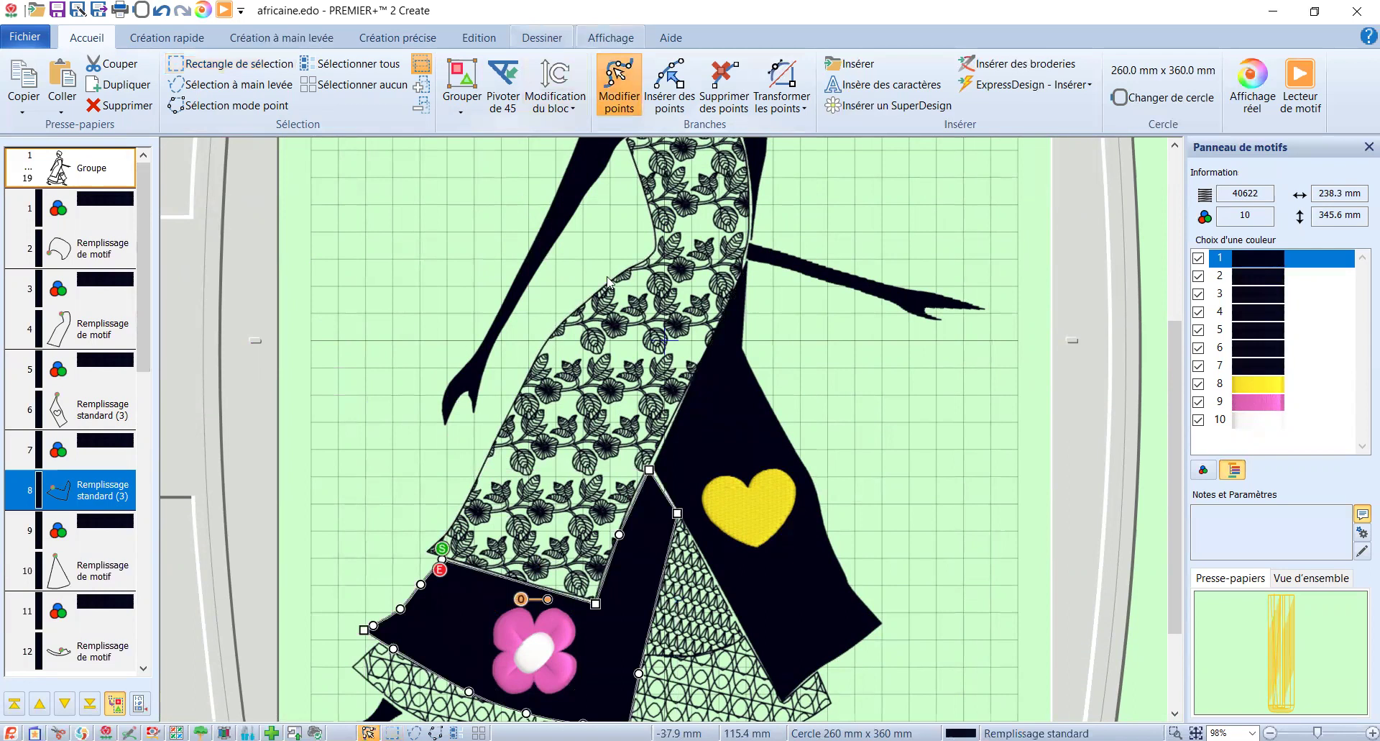
left_click(612, 37)
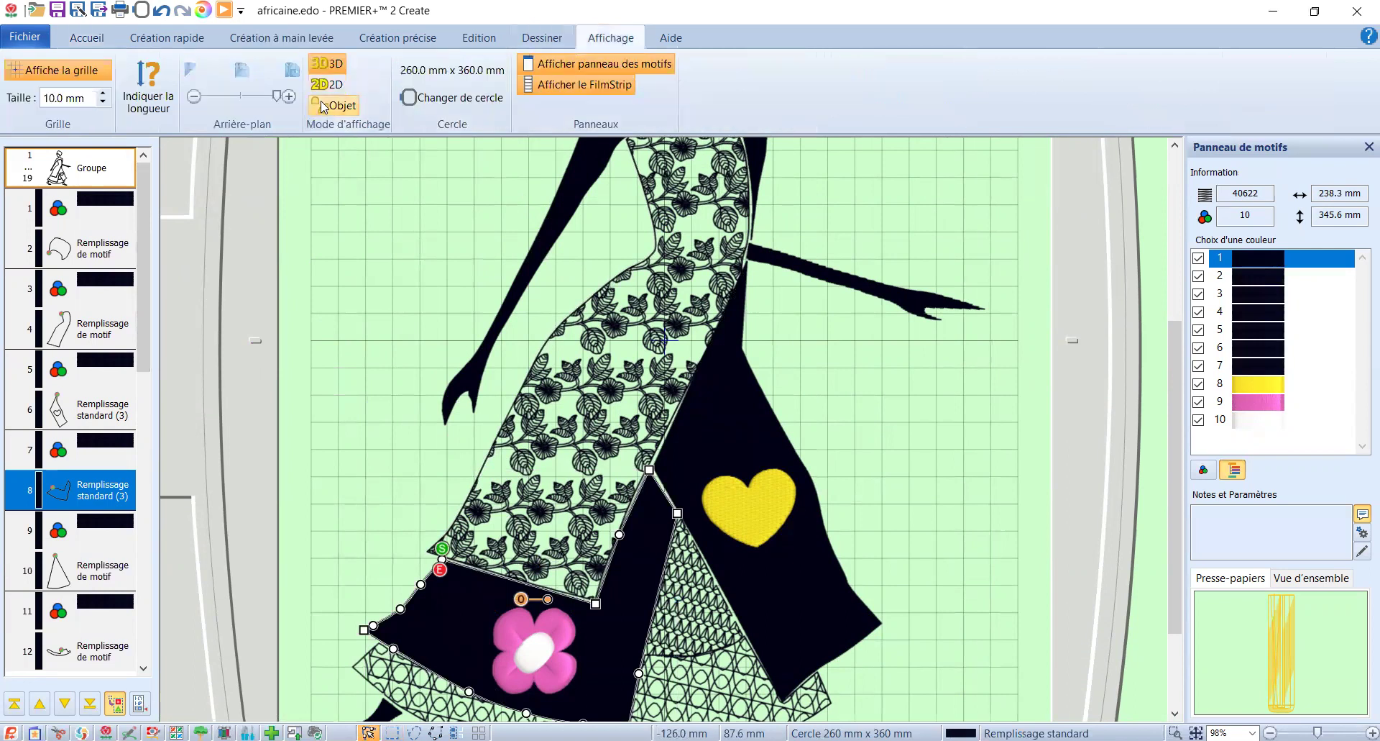
left_click(323, 106)
Start a hole in the selected skirt panel and trace the flower's upper-right petal, ending at the notch beside the lower-right petal
left_click(398, 40)
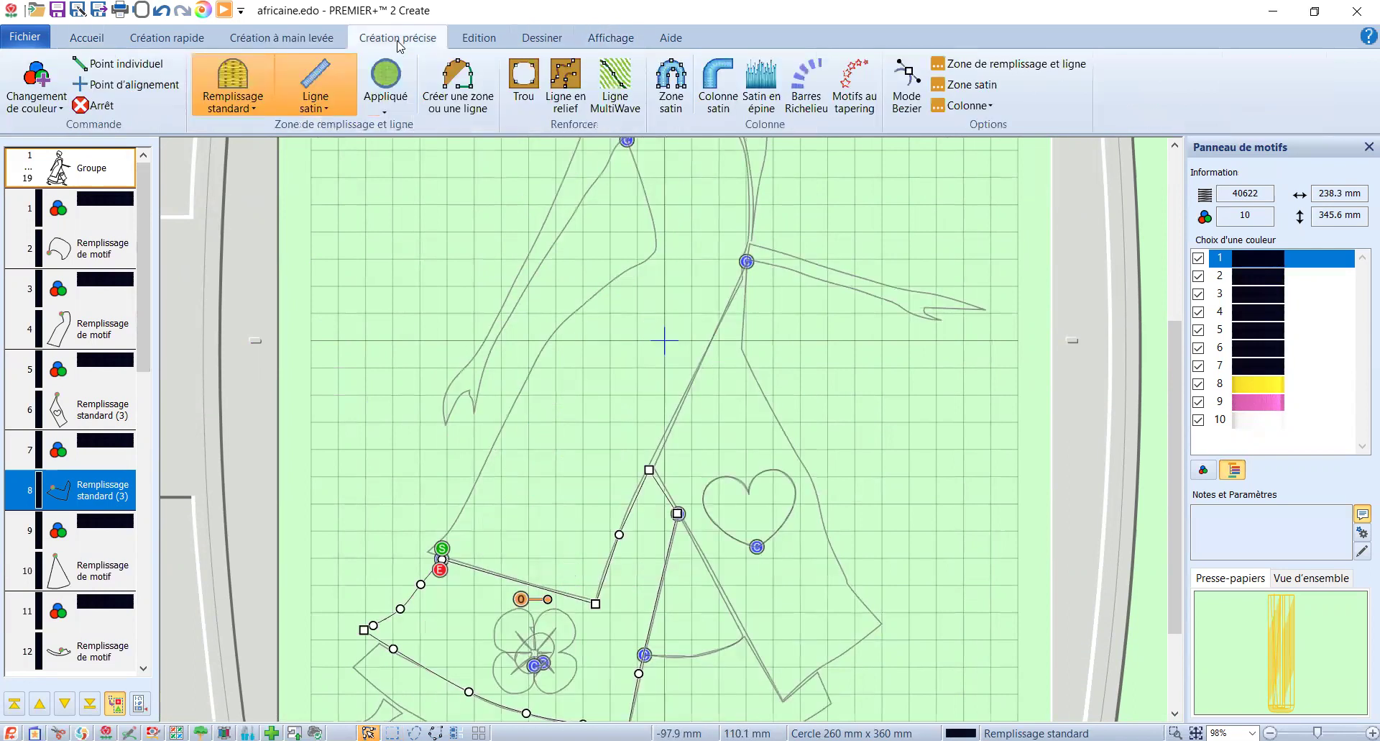
left_click(524, 77)
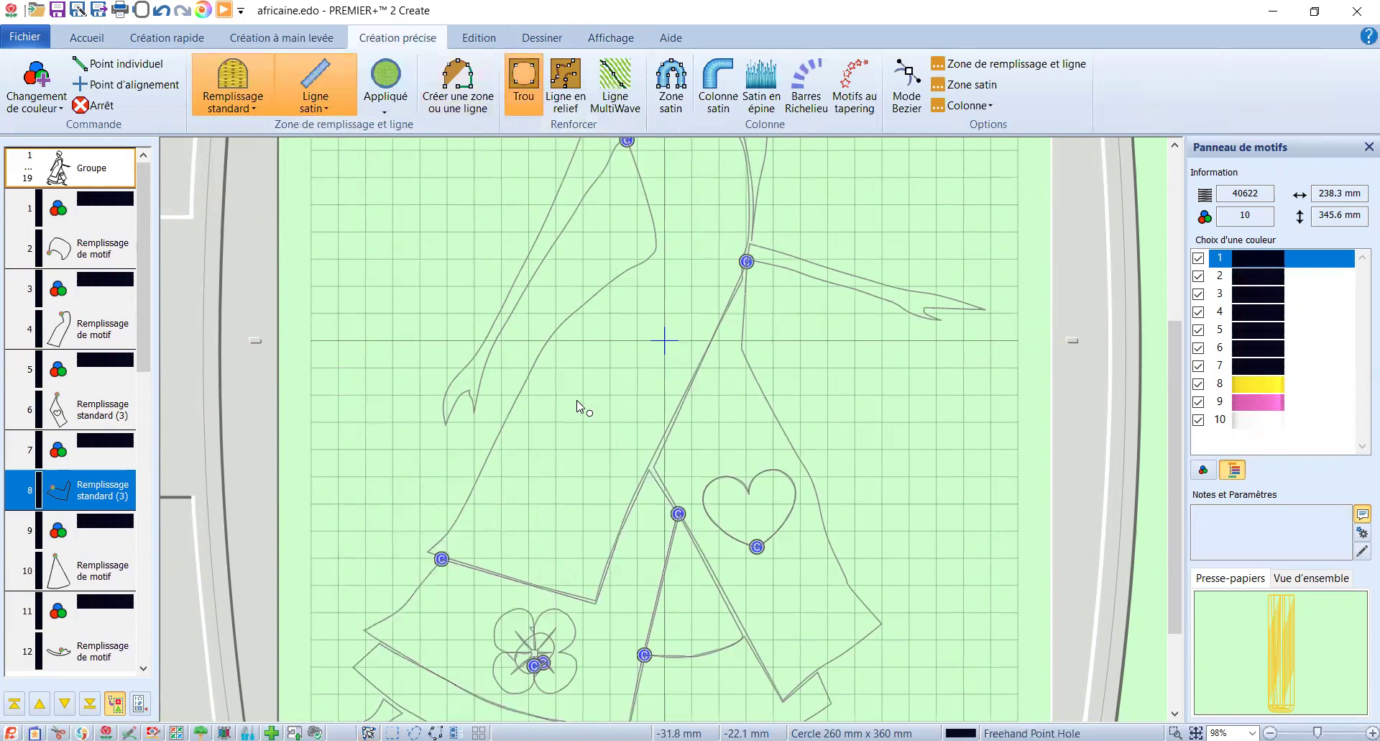
scroll(577, 400, "up", 2)
scroll(576, 407, "up", 6)
scroll(576, 402, "down", 10)
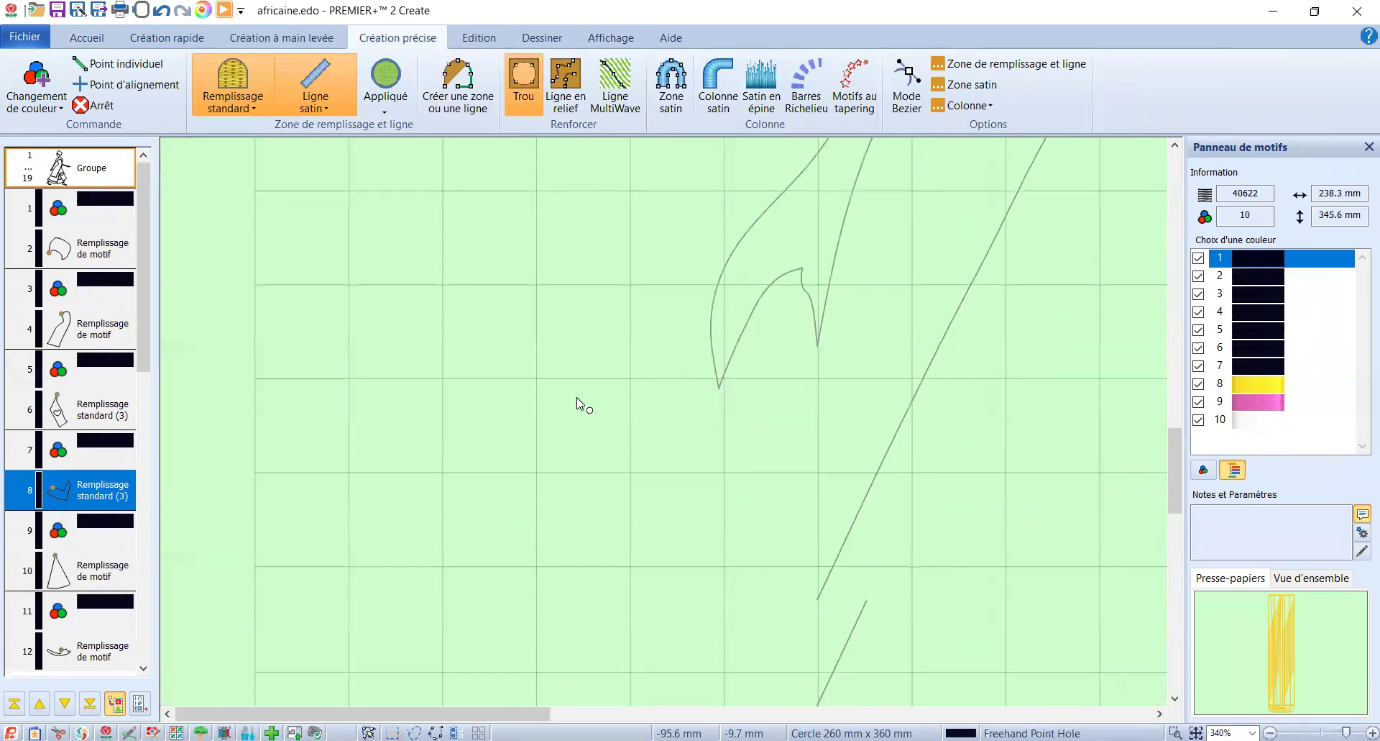
left_click_drag(485, 710, 647, 657)
scroll(626, 468, "up", 5)
scroll(583, 284, "down", 3)
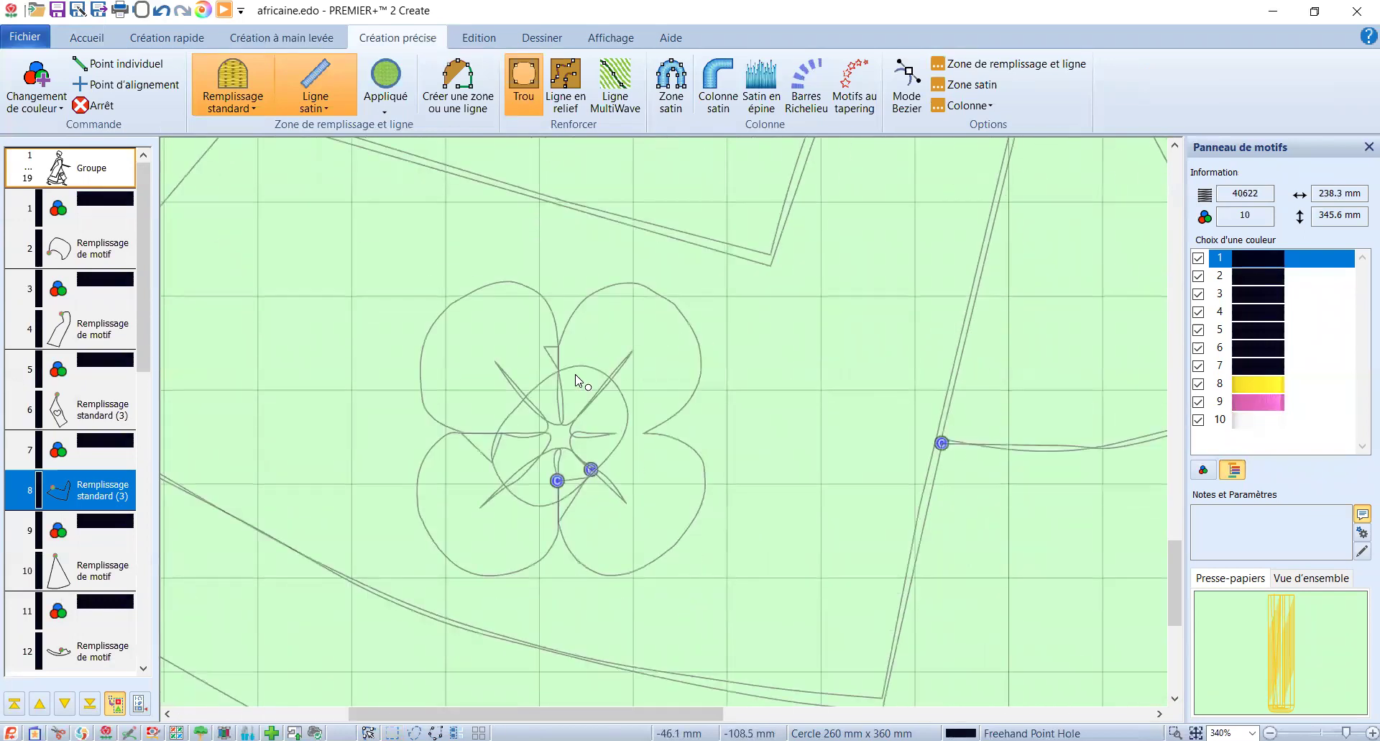
left_click(558, 345)
left_click(669, 295)
left_click(700, 344)
left_click(696, 385)
left_click(675, 416)
left_click(644, 435)
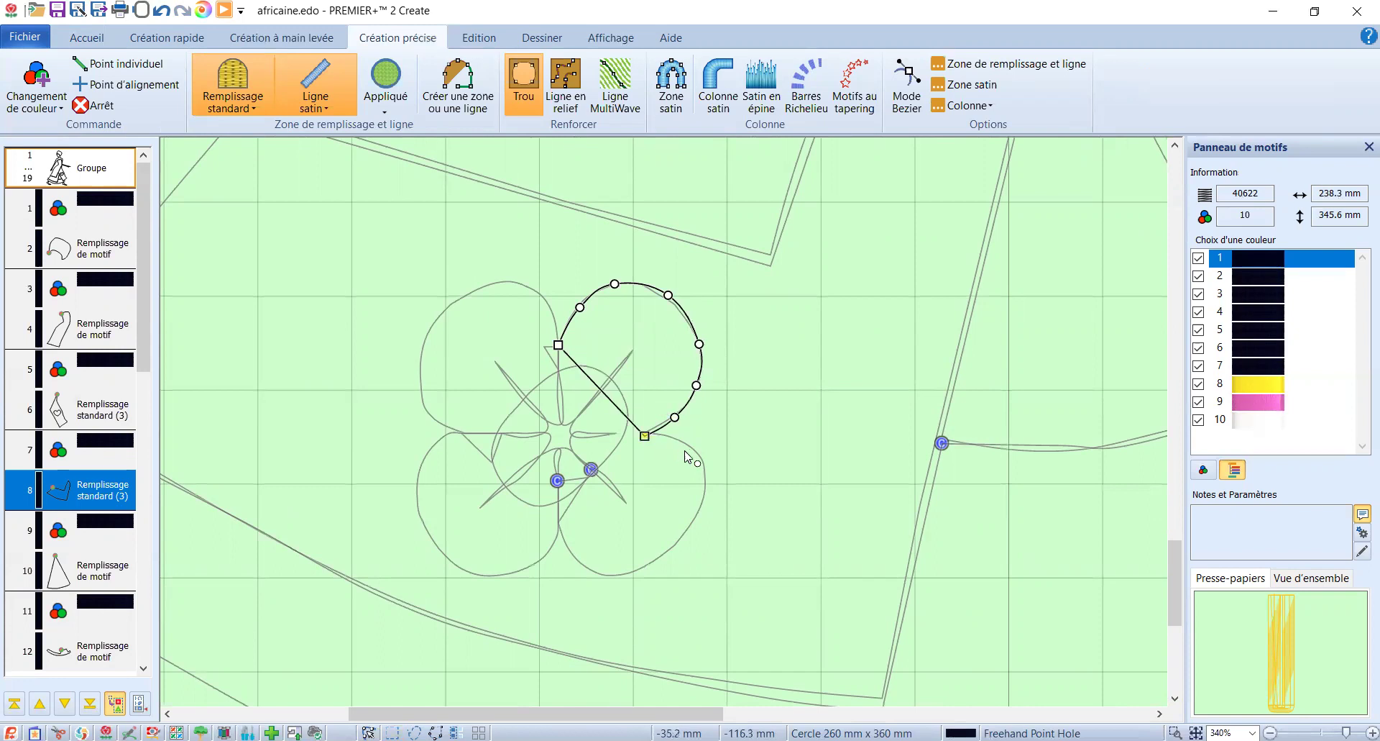
Continue the hole outline clockwise around the flower's lower-right and lower-left petals, up to the left notch
left_click(697, 450)
left_click(701, 496)
left_click(674, 540)
left_click(637, 571)
left_click(596, 572)
left_click(559, 532)
left_click(547, 556)
left_click(485, 574)
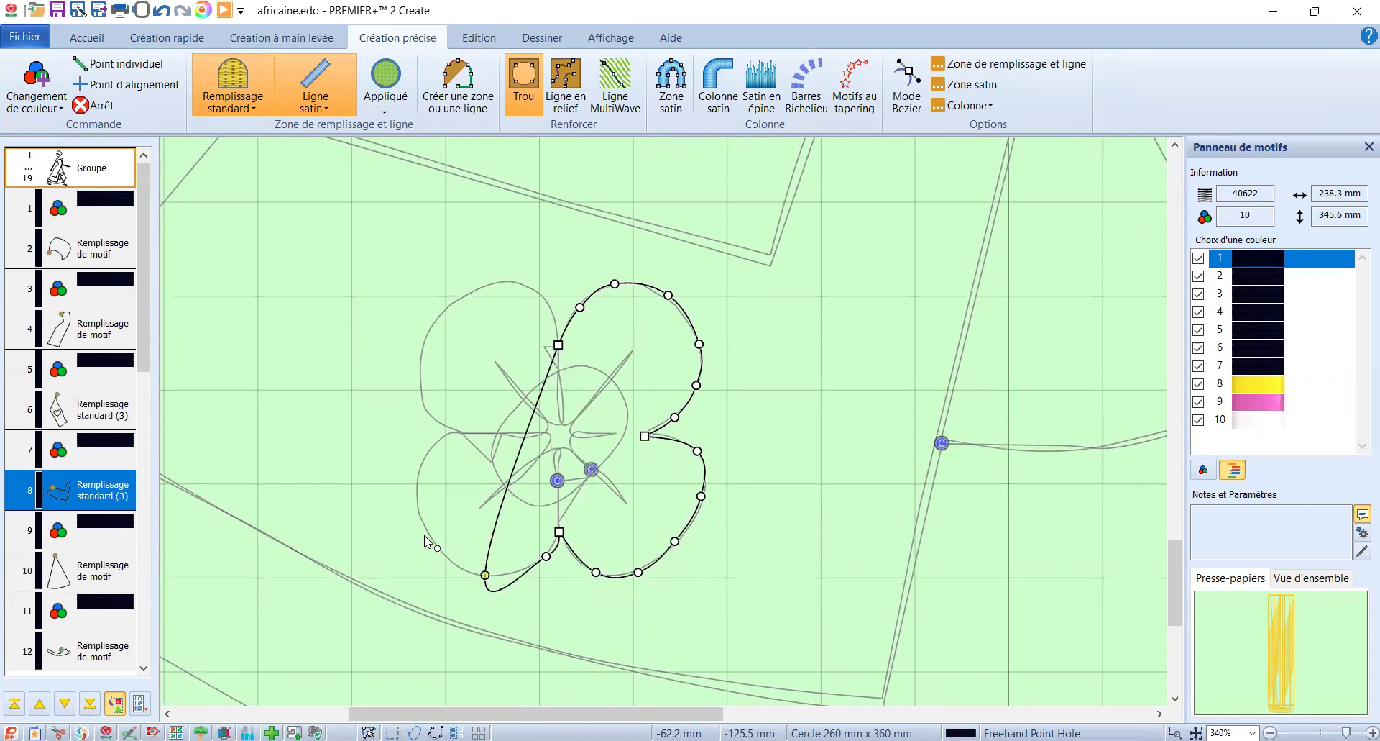
left_click(424, 529)
left_click(415, 479)
left_click(439, 441)
left_click(464, 431)
Trace the upper-left petal back to the starting point and complete the flower-shaped hole
left_click(432, 415)
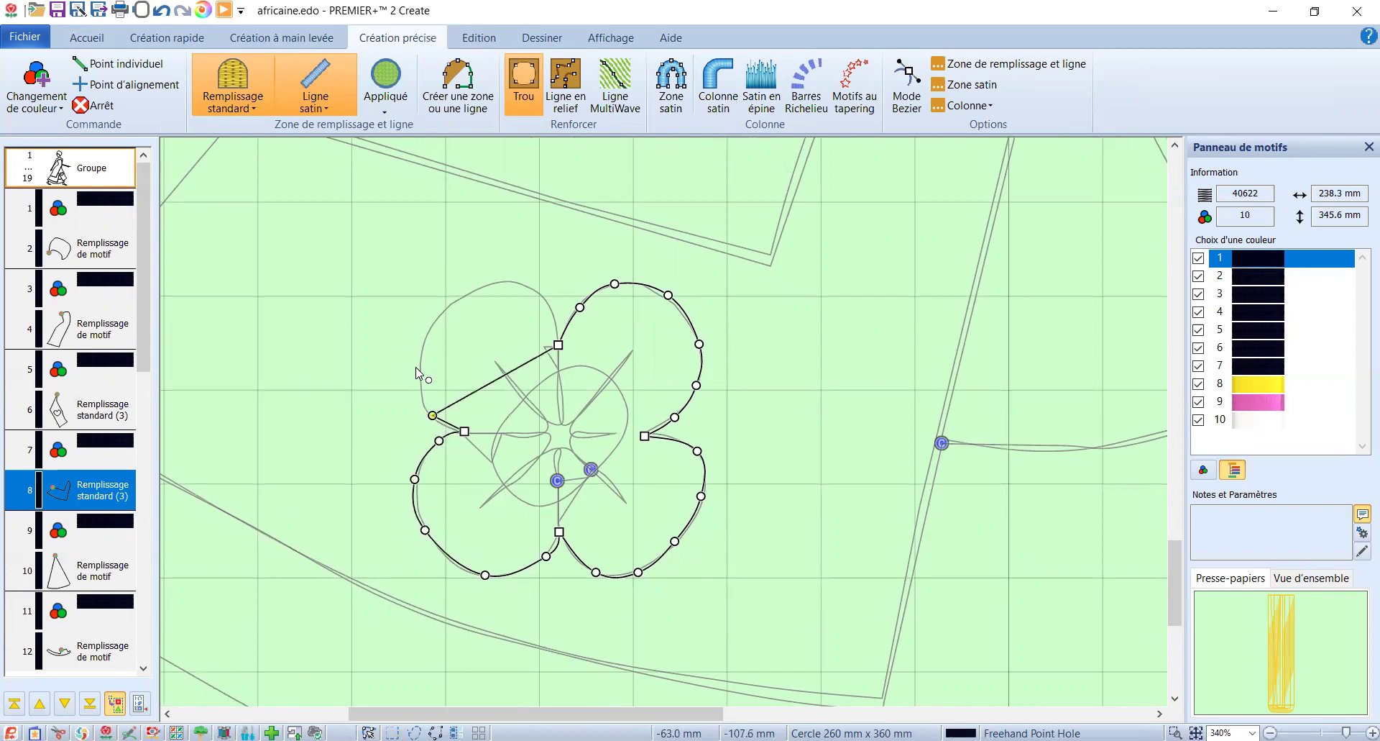
left_click(420, 364)
left_click(442, 314)
left_click(475, 292)
left_click(520, 281)
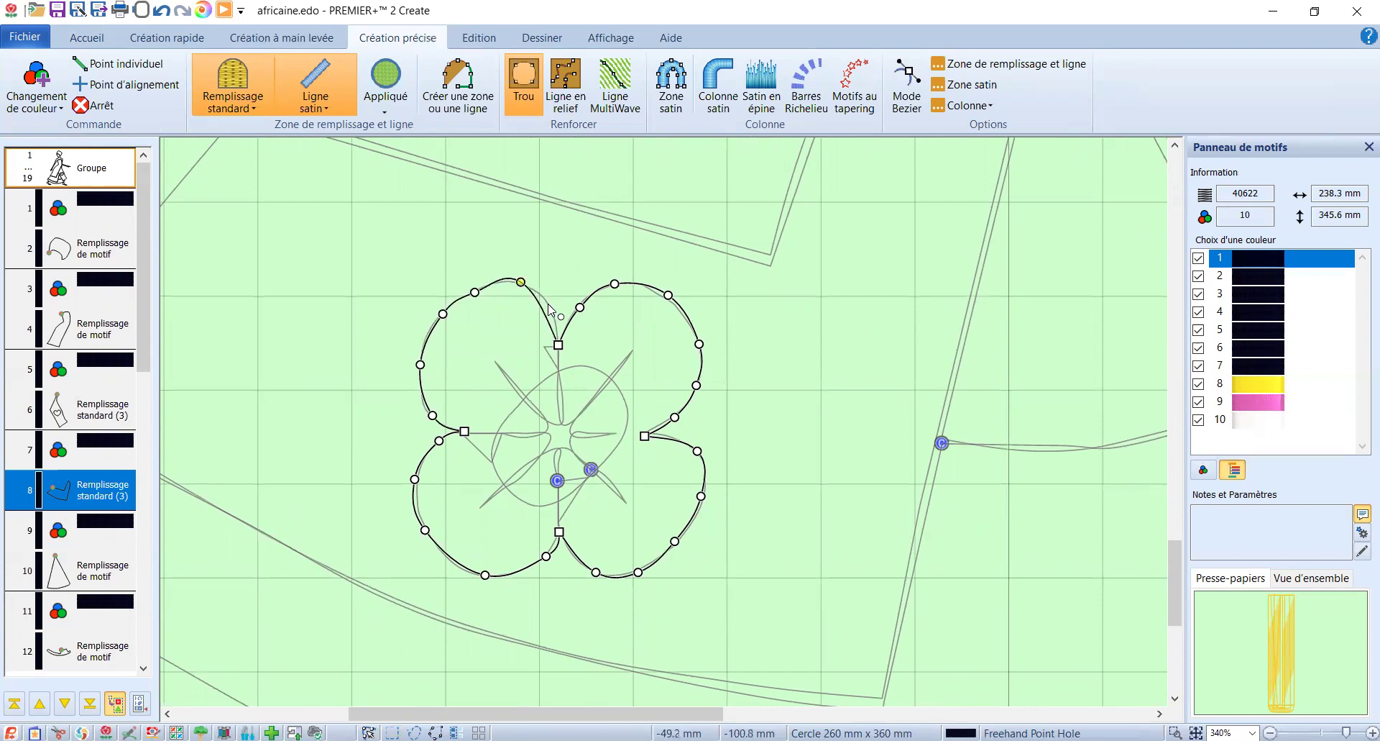
left_click(550, 305)
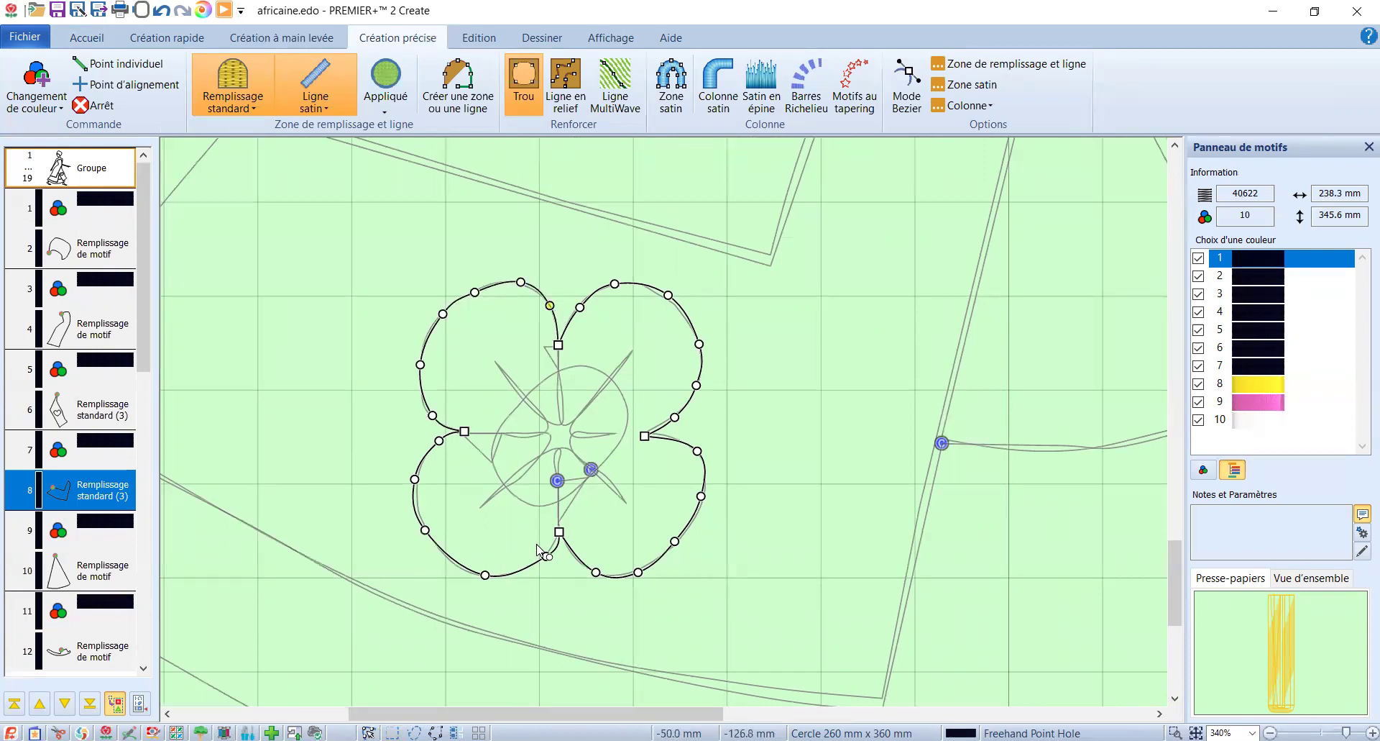
key("Return")
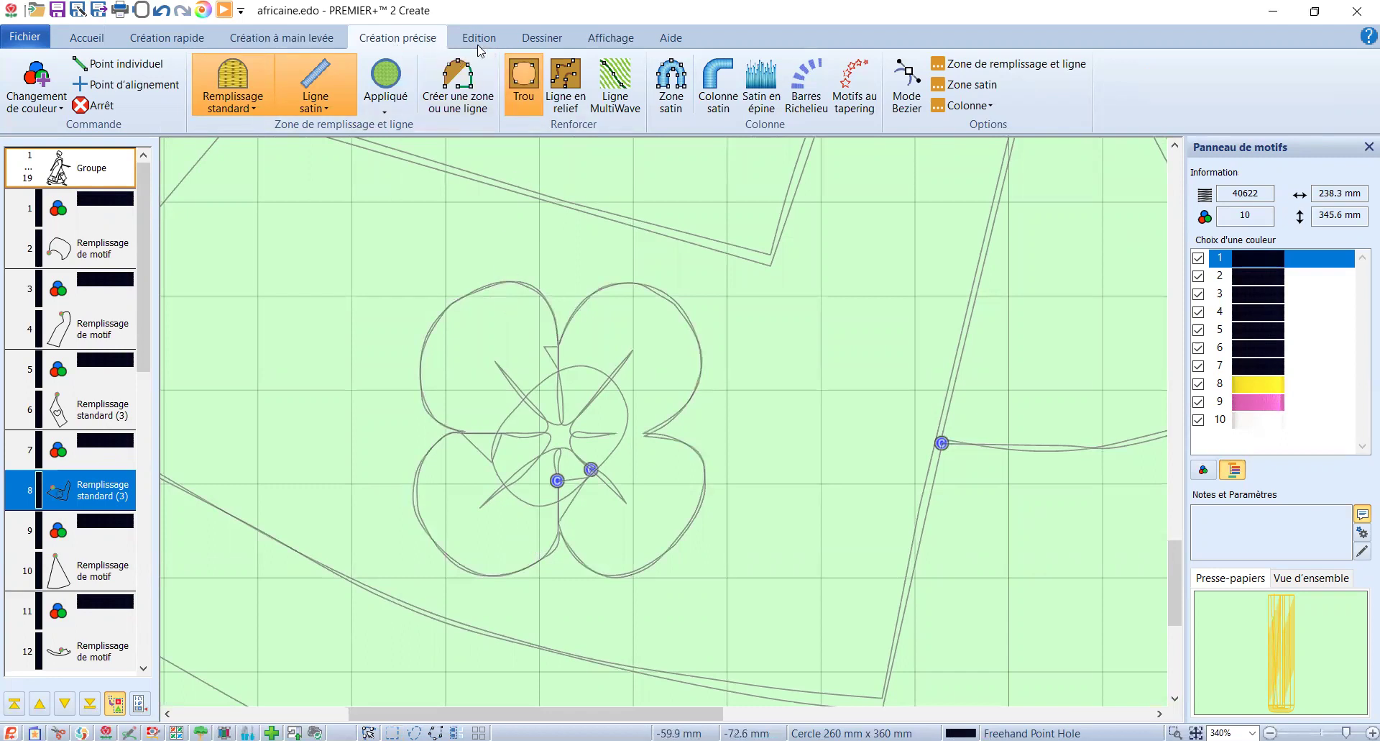
Return the design to 3D display with the skirt in view
left_click(610, 37)
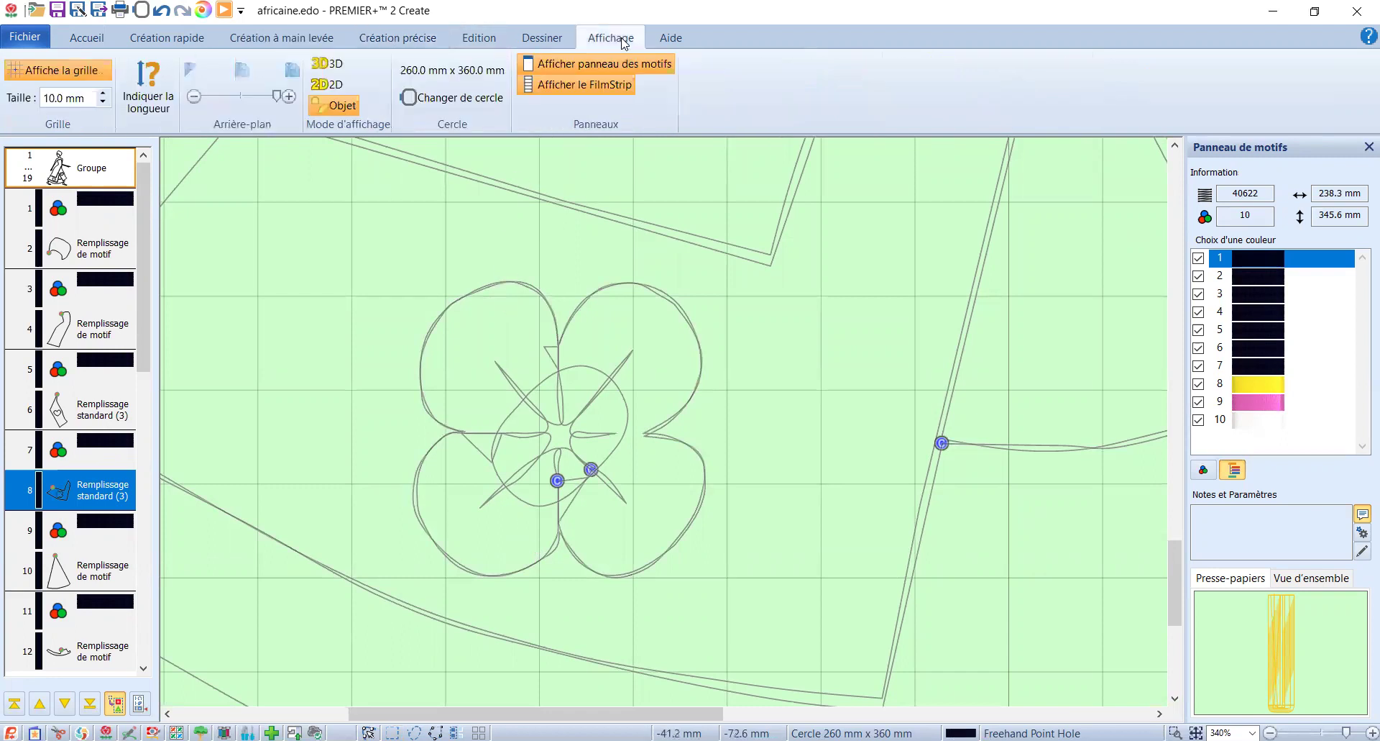
left_click(317, 63)
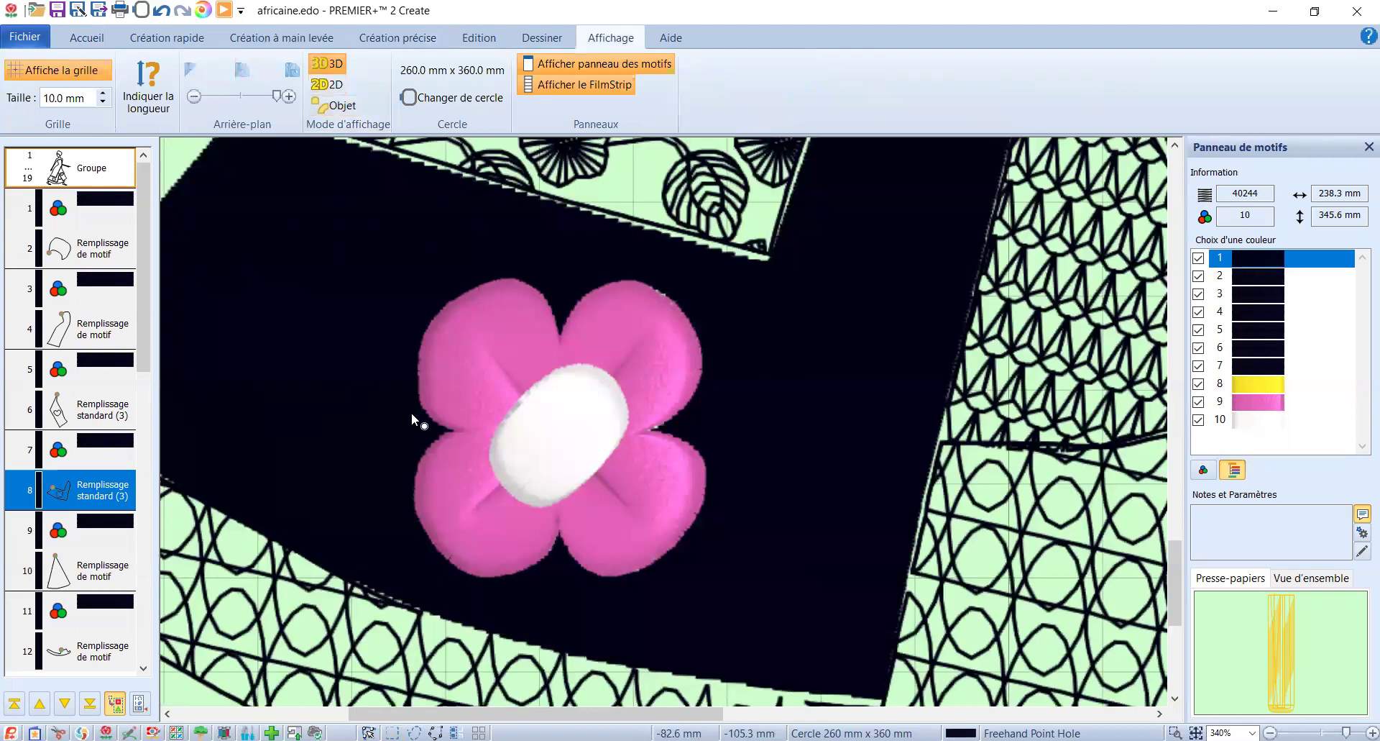
scroll(476, 448, "down", 6)
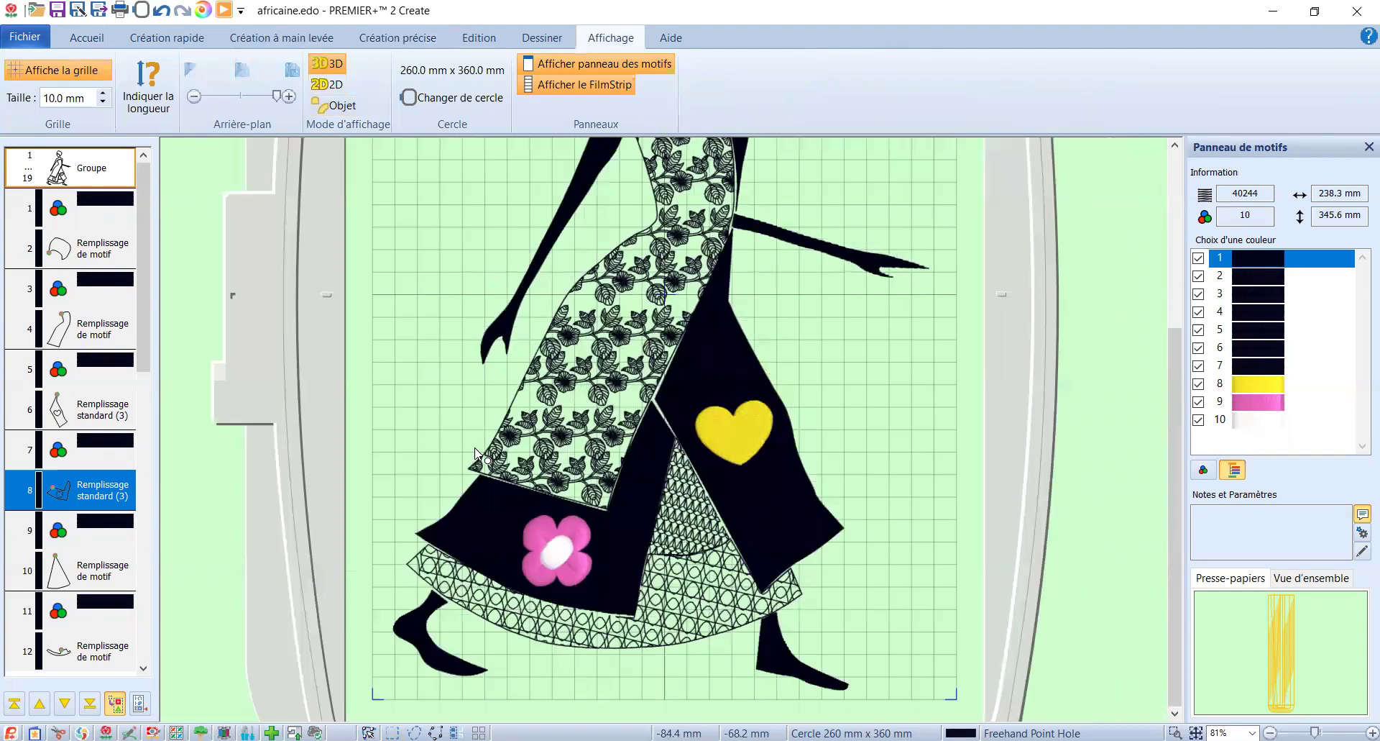
Move the pink flower group aside to check the hole beneath it, and undo the move
left_click_drag(150, 352, 148, 641)
left_click(59, 249)
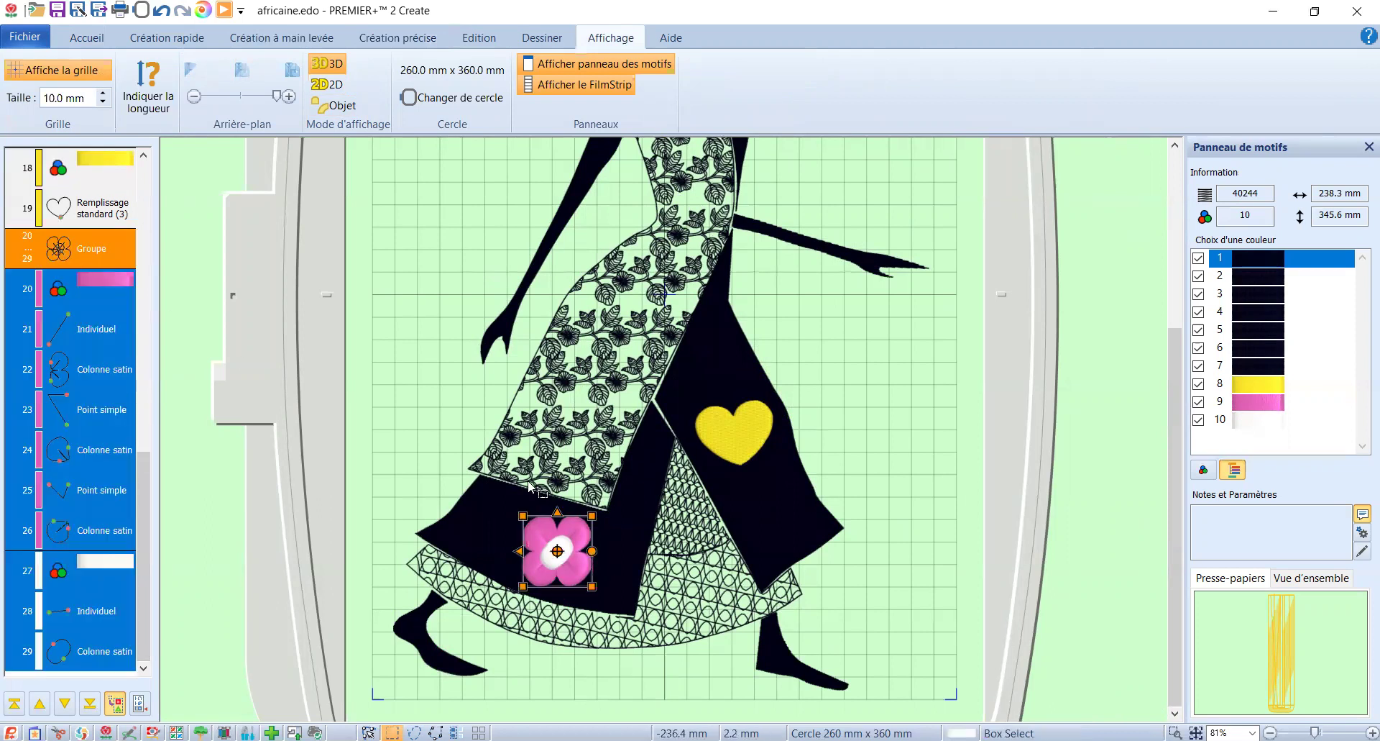
left_click_drag(520, 527, 498, 573)
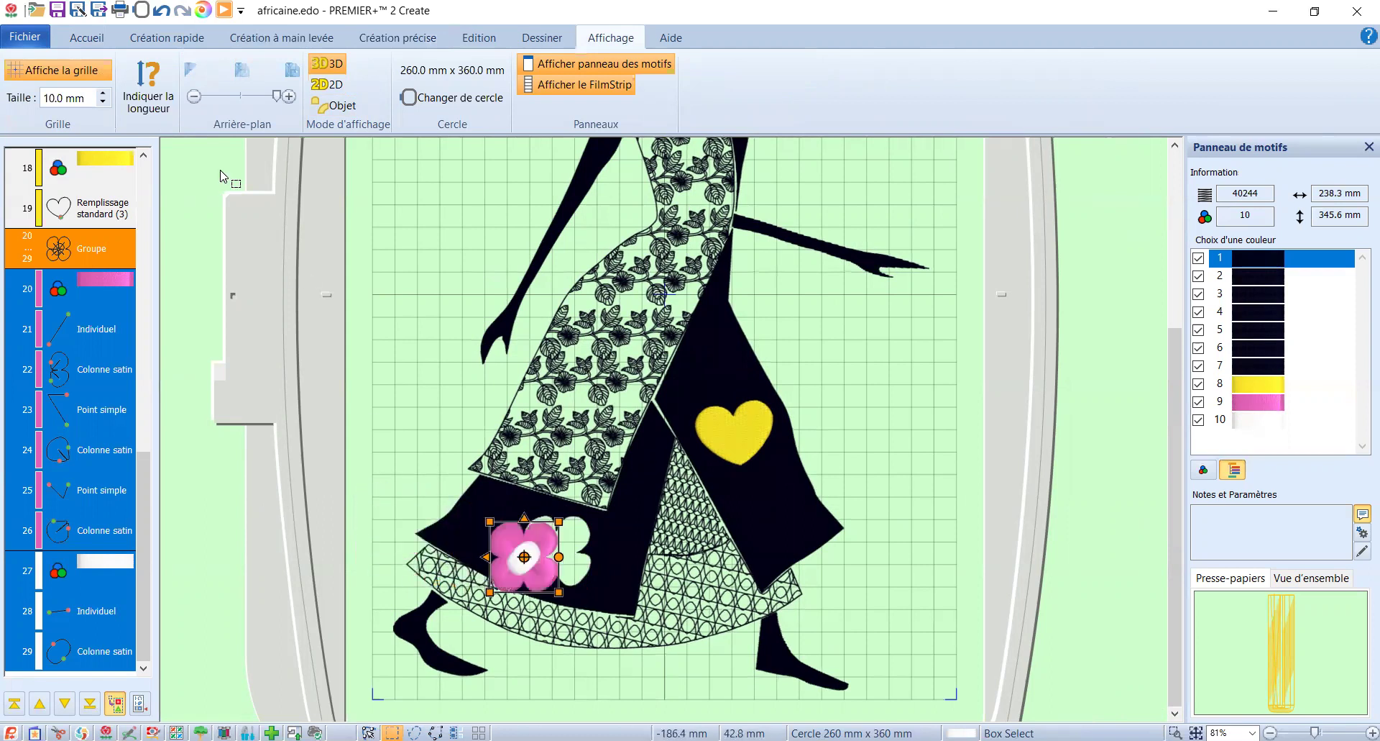
left_click(161, 10)
left_click(161, 10)
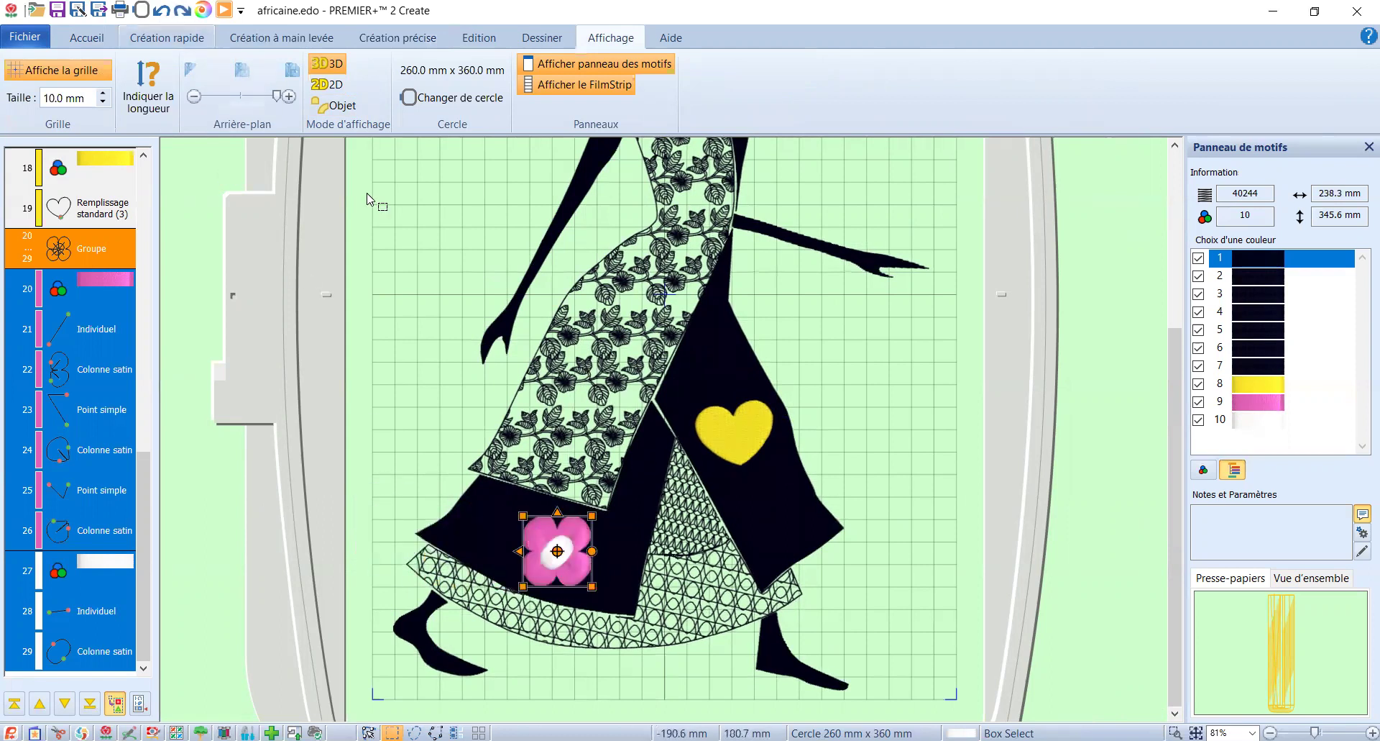
Change the yellow heart's fill type to Remplissage en spirale in its properties
scroll(761, 443, "up", 1)
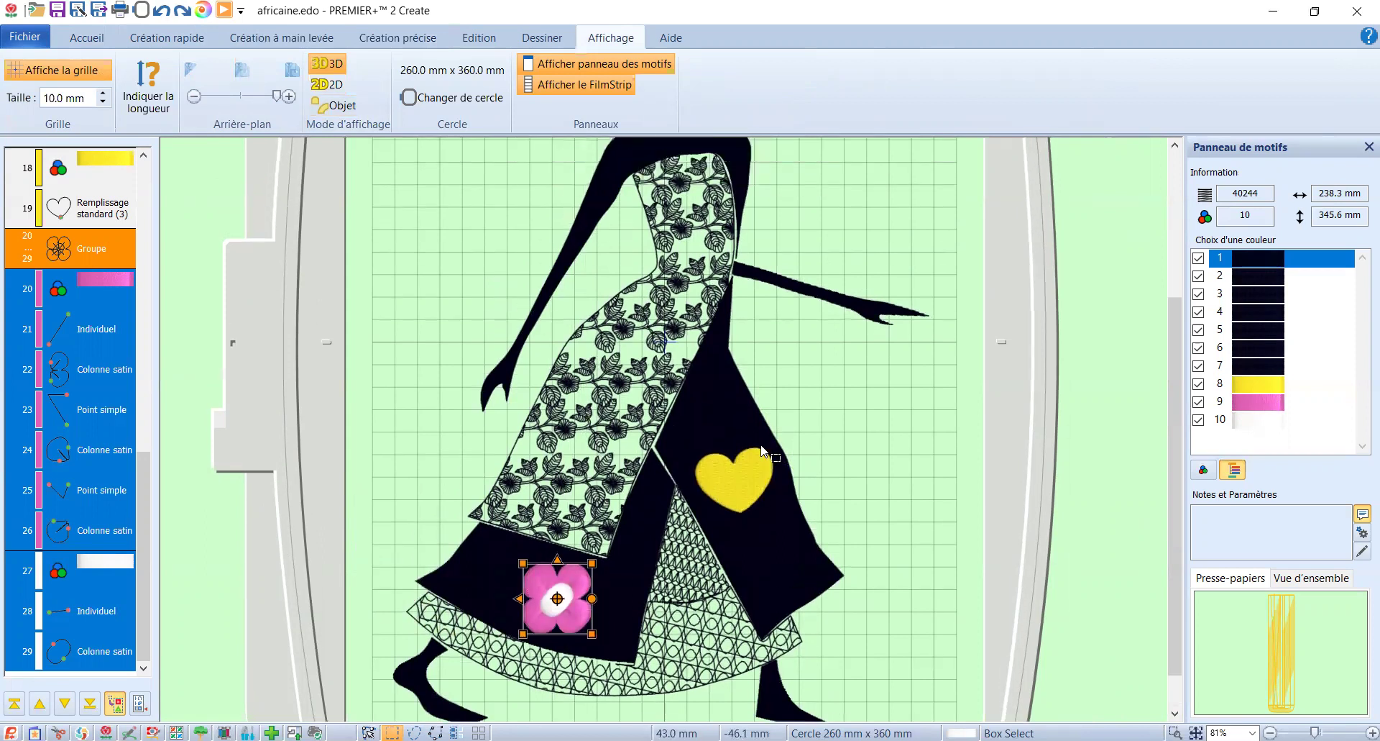
left_click(106, 206)
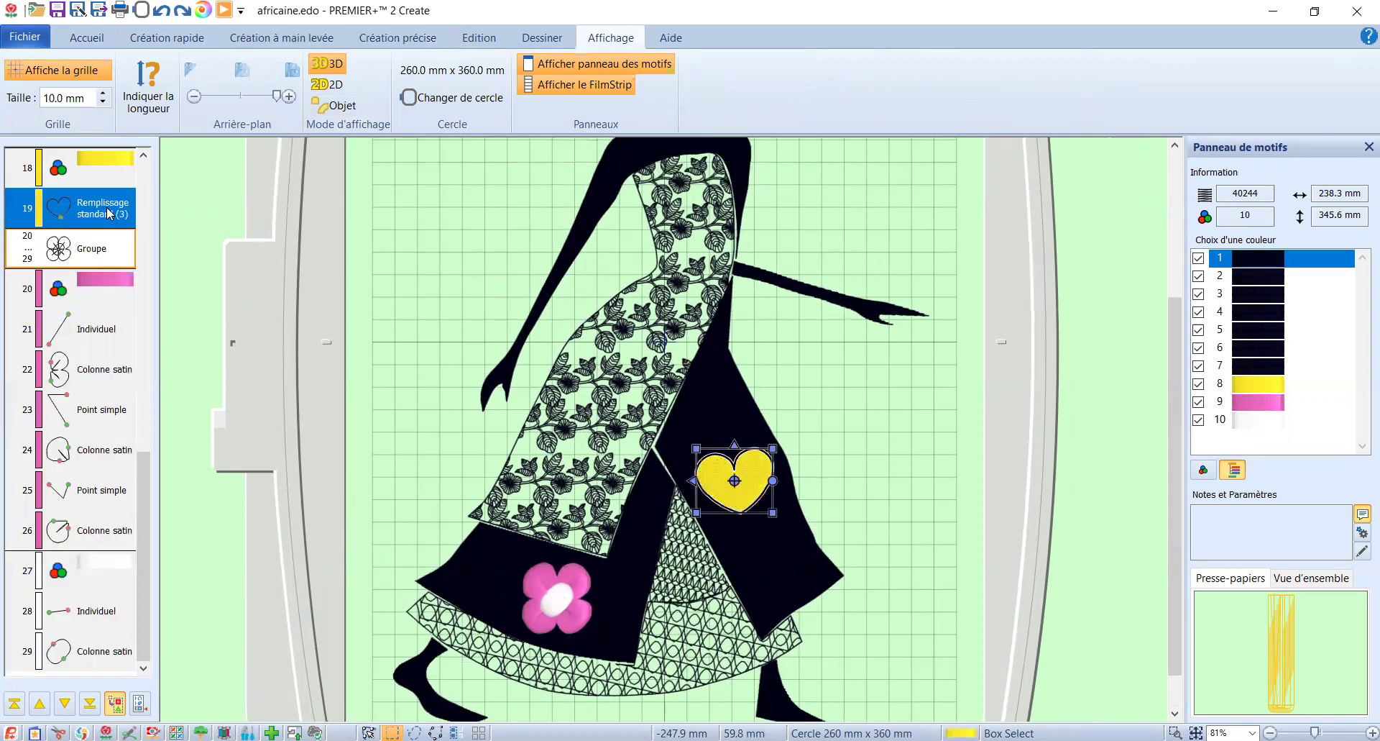
right_click(106, 207)
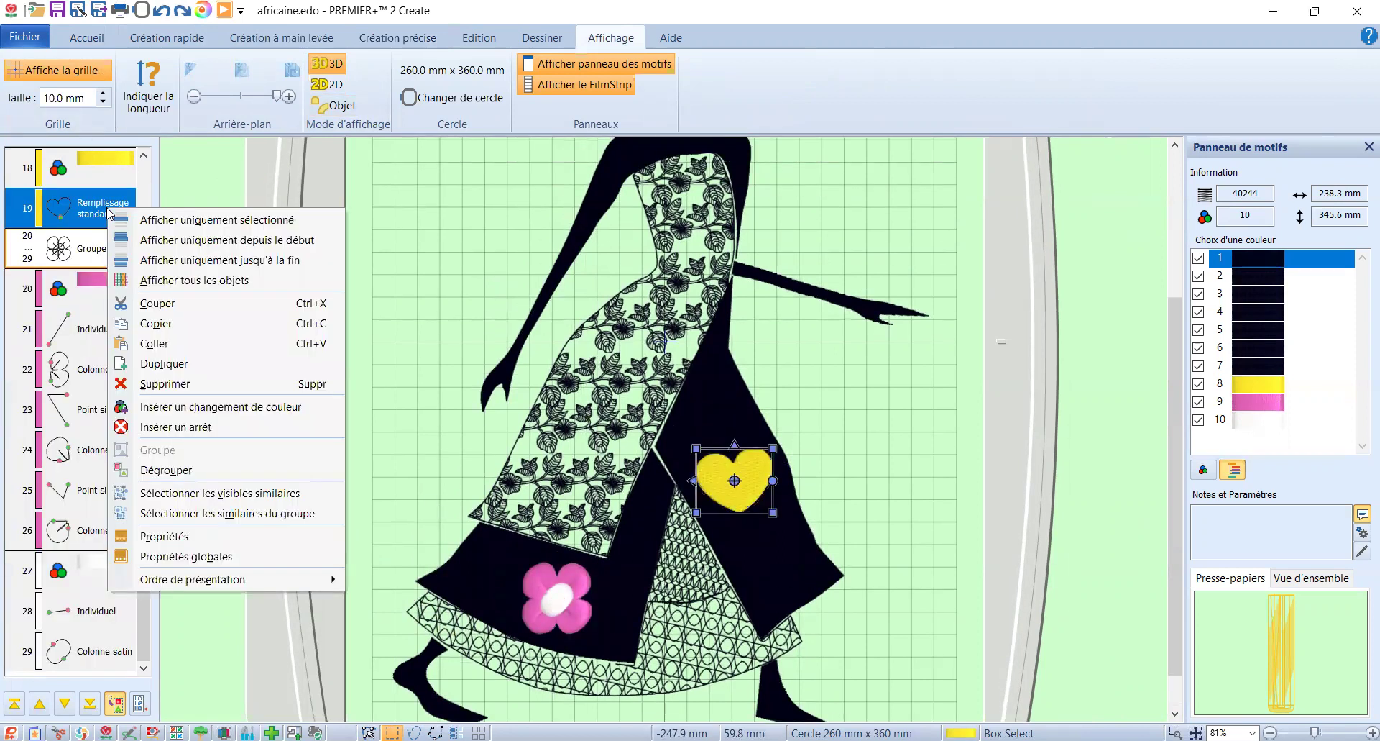
left_click(167, 537)
left_click(534, 159)
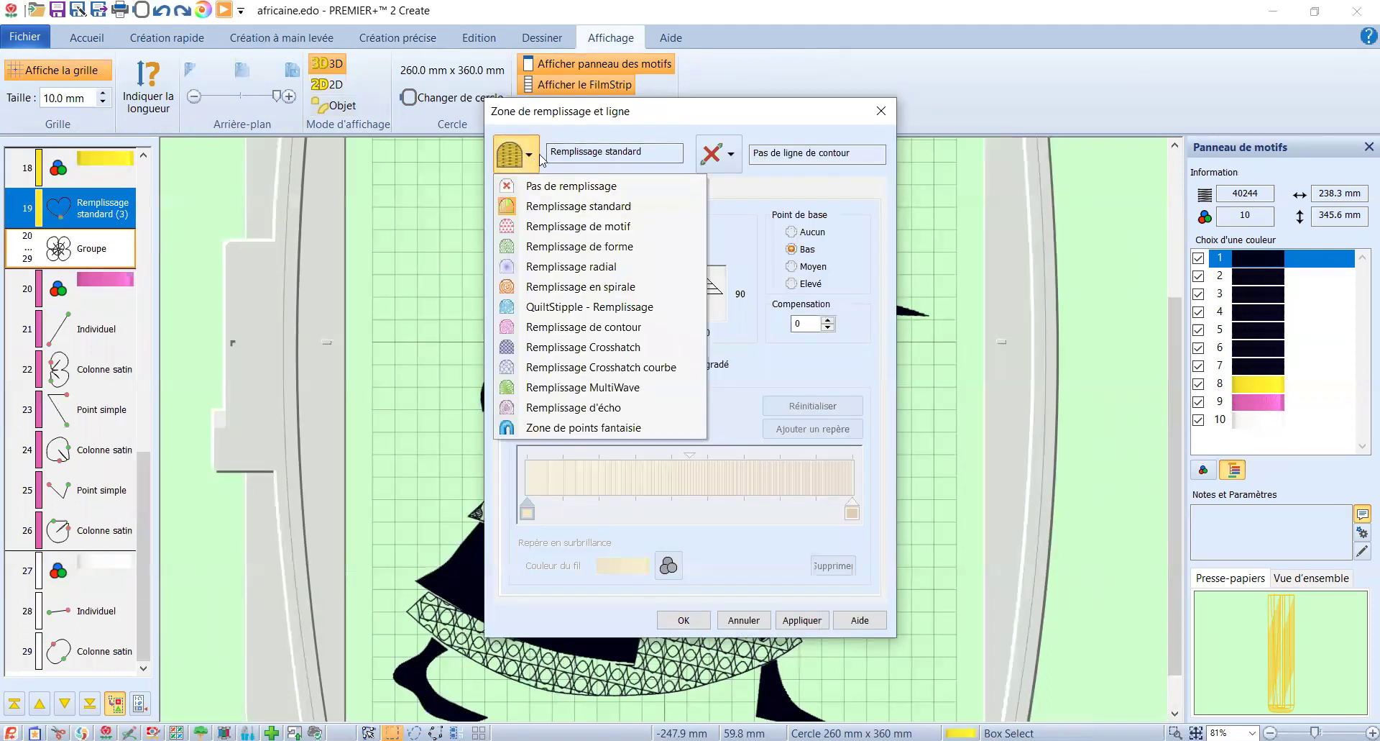
left_click(590, 287)
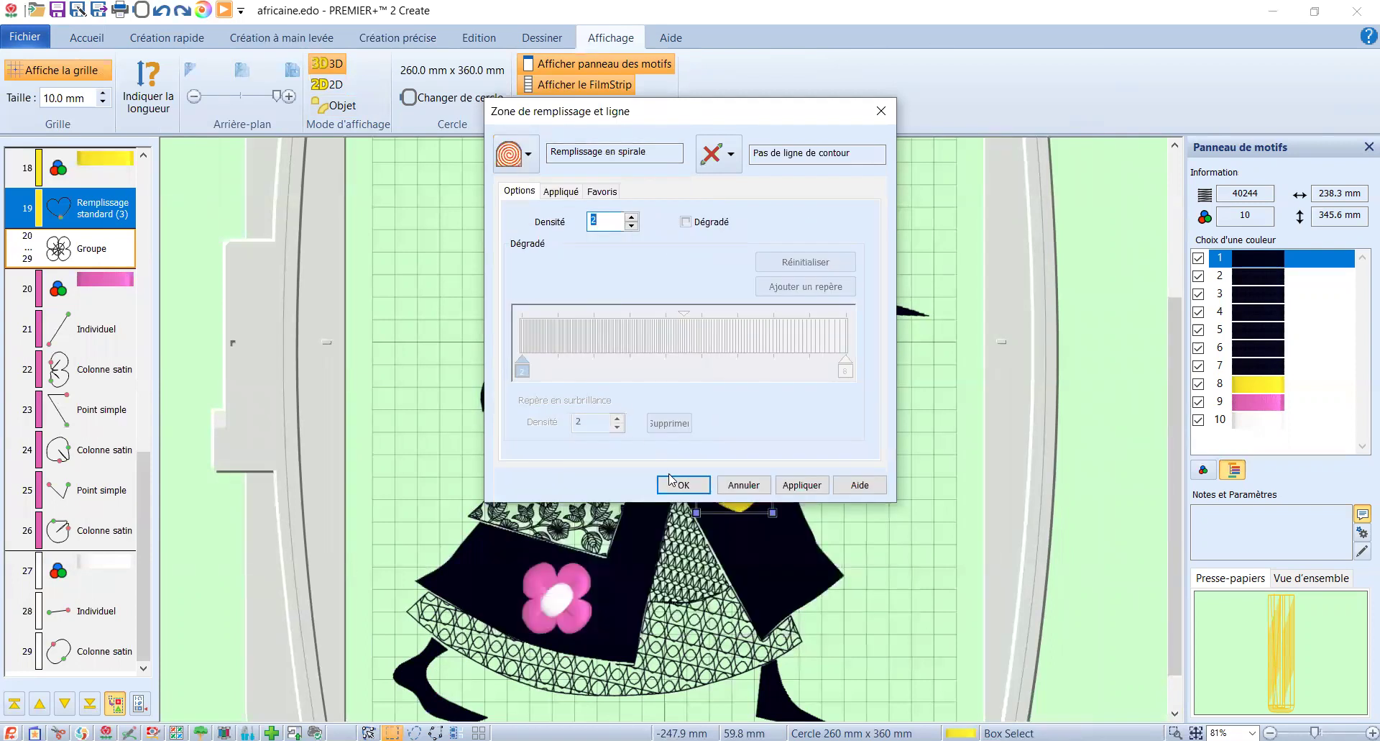
Set the heart's spiral fill density to 6 and apply the change
left_click(632, 217)
left_click(633, 218)
left_click(633, 217)
left_click(632, 218)
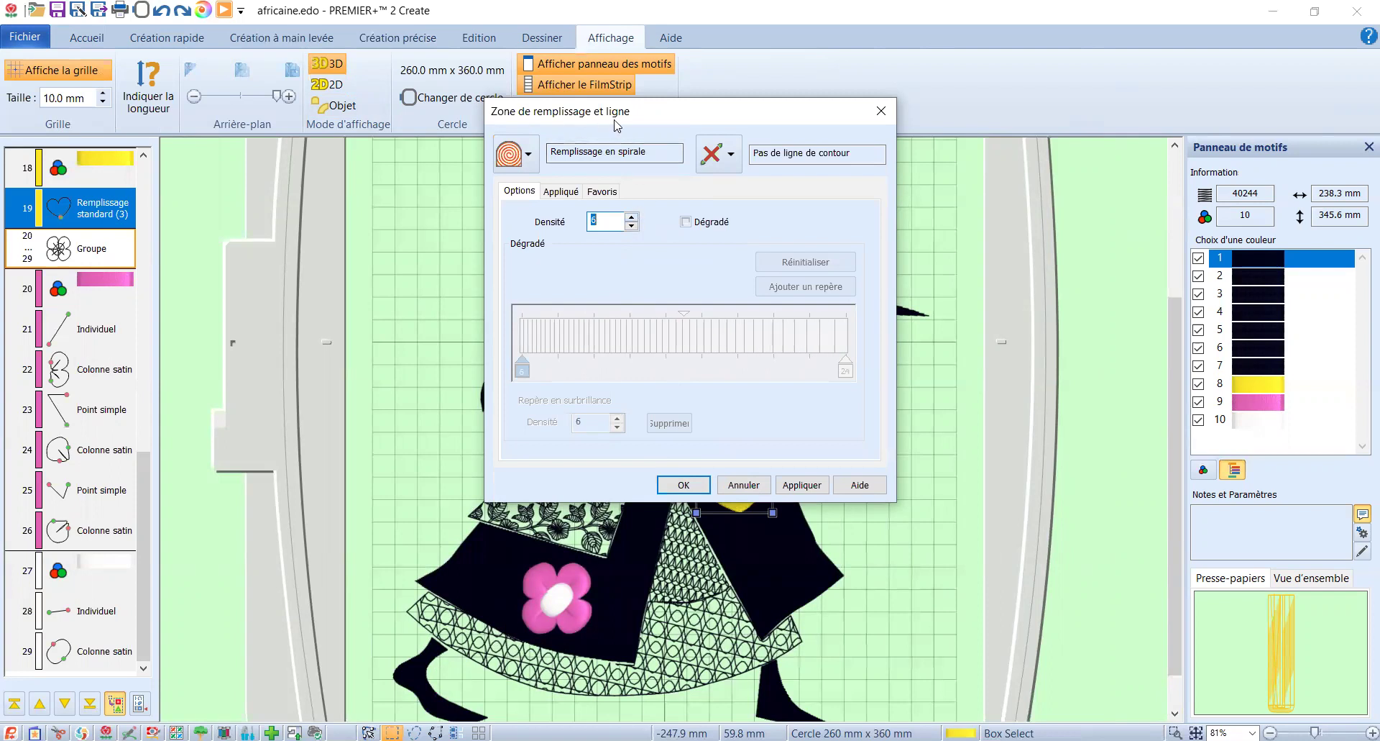
left_click_drag(615, 119, 1014, 99)
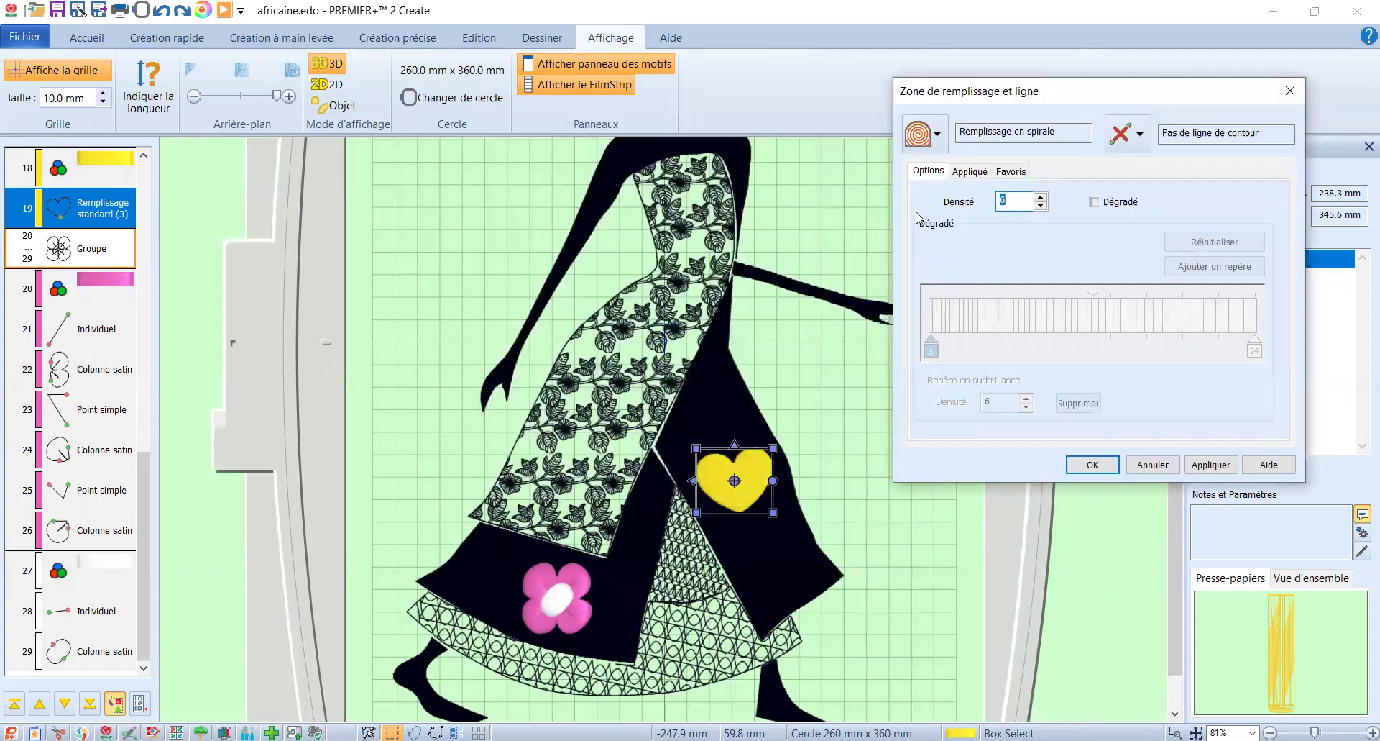
left_click(1211, 464)
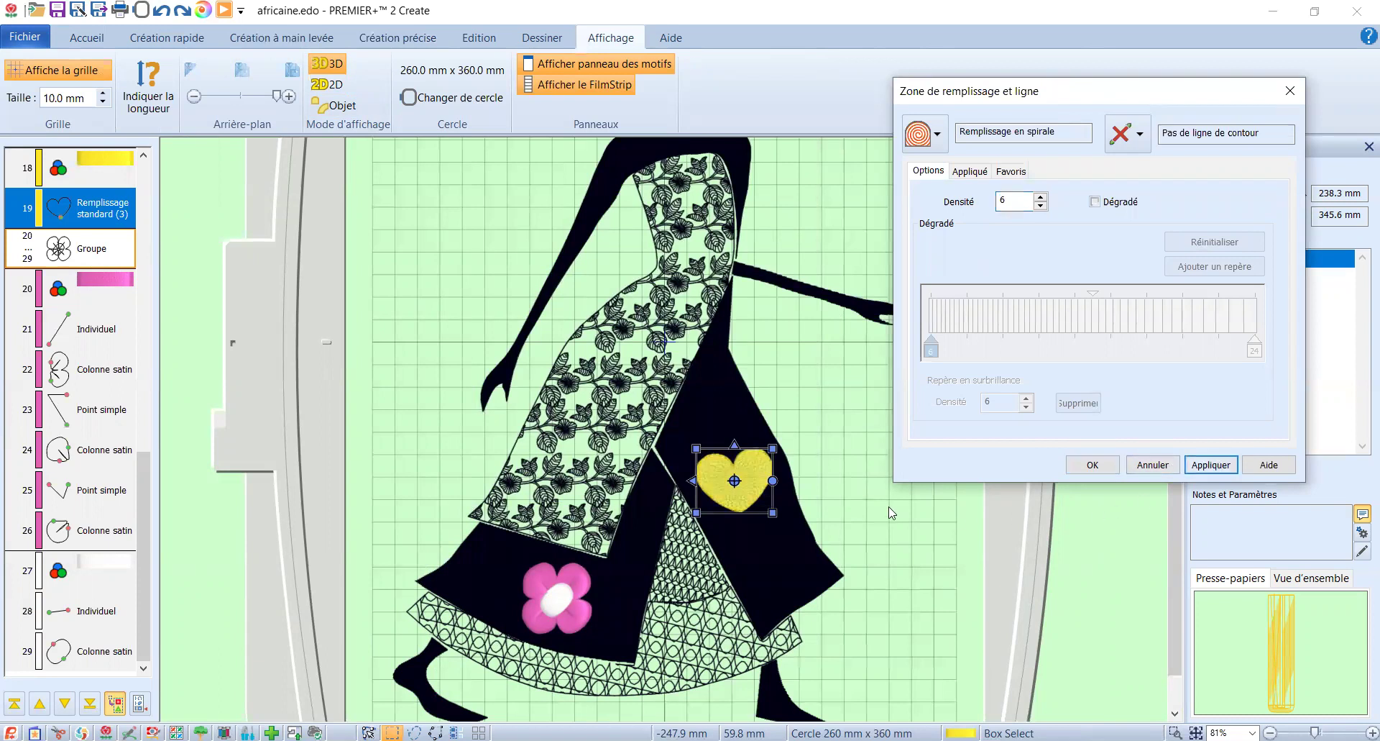
left_click(1087, 469)
Add a Point simple outline to the spiral-filled heart
scroll(795, 484, "up", 5)
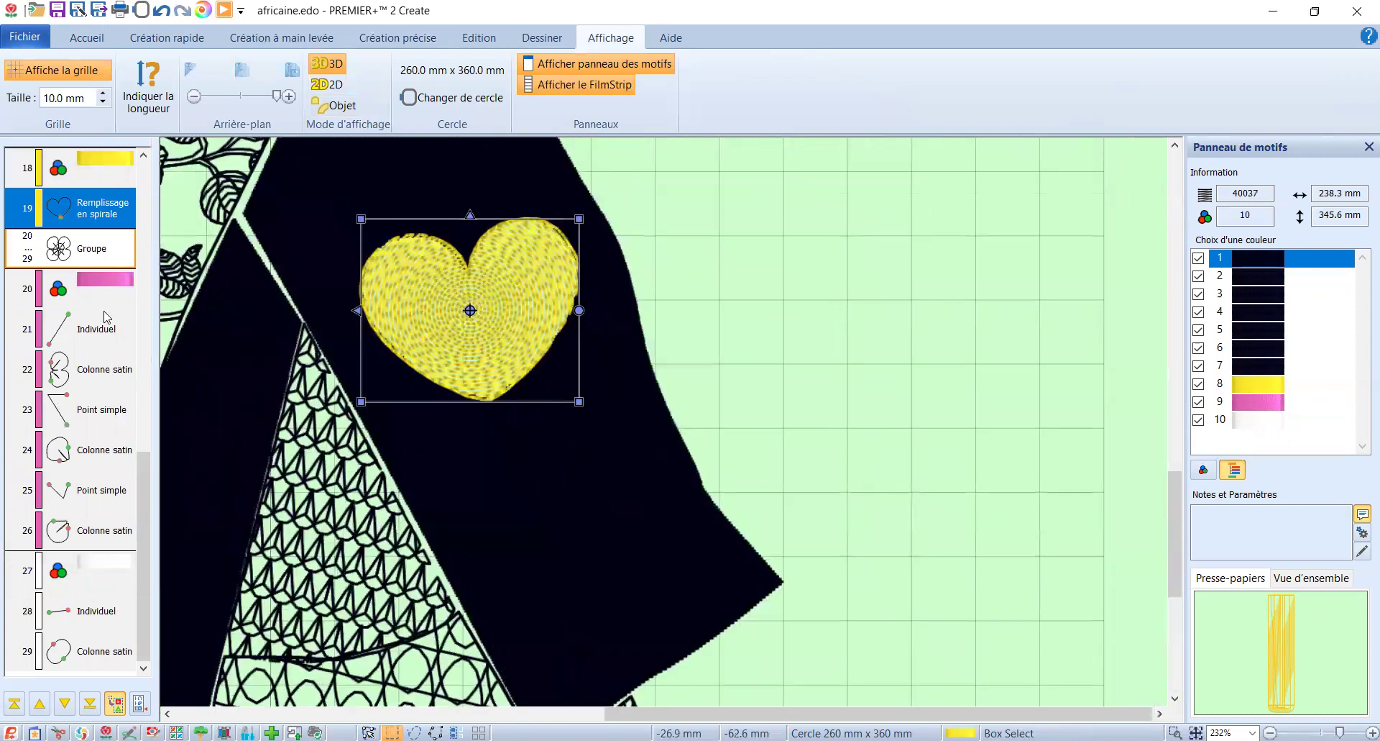
right_click(100, 217)
left_click(153, 539)
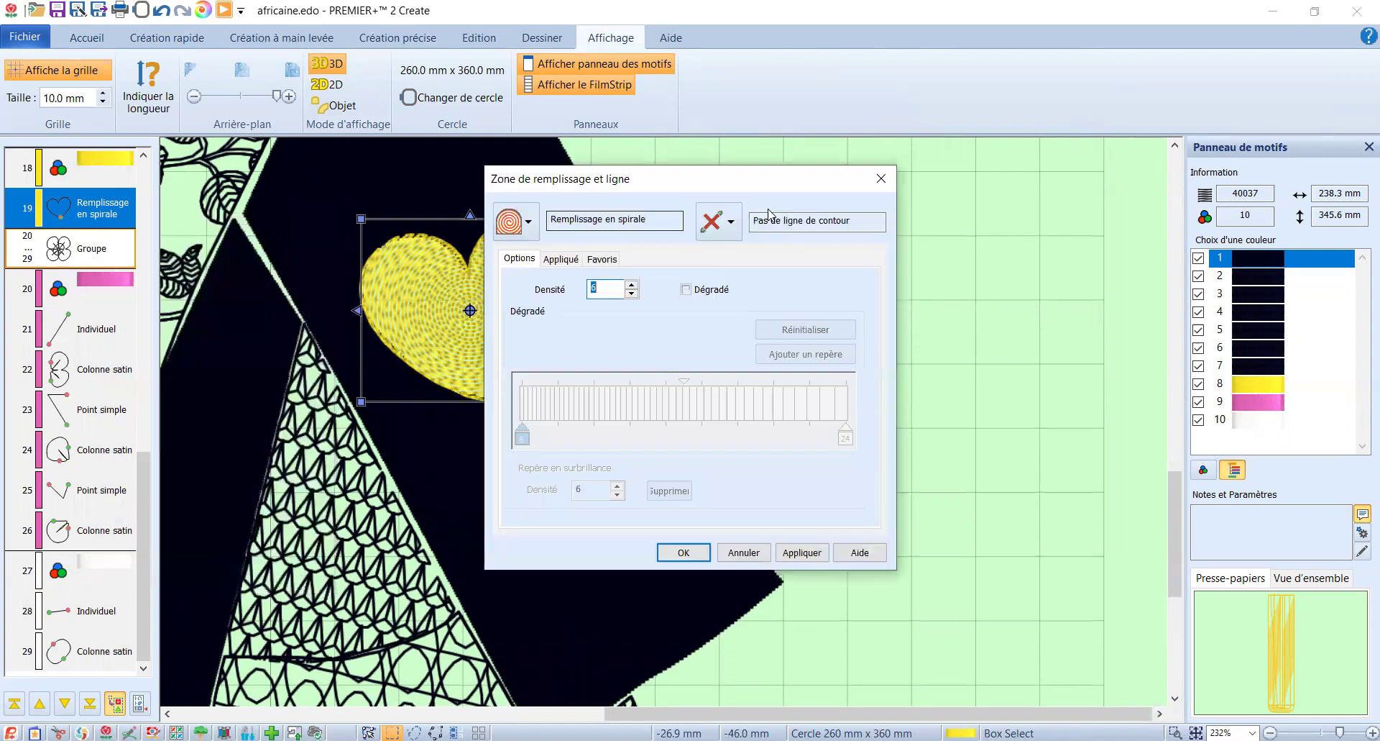
left_click(731, 222)
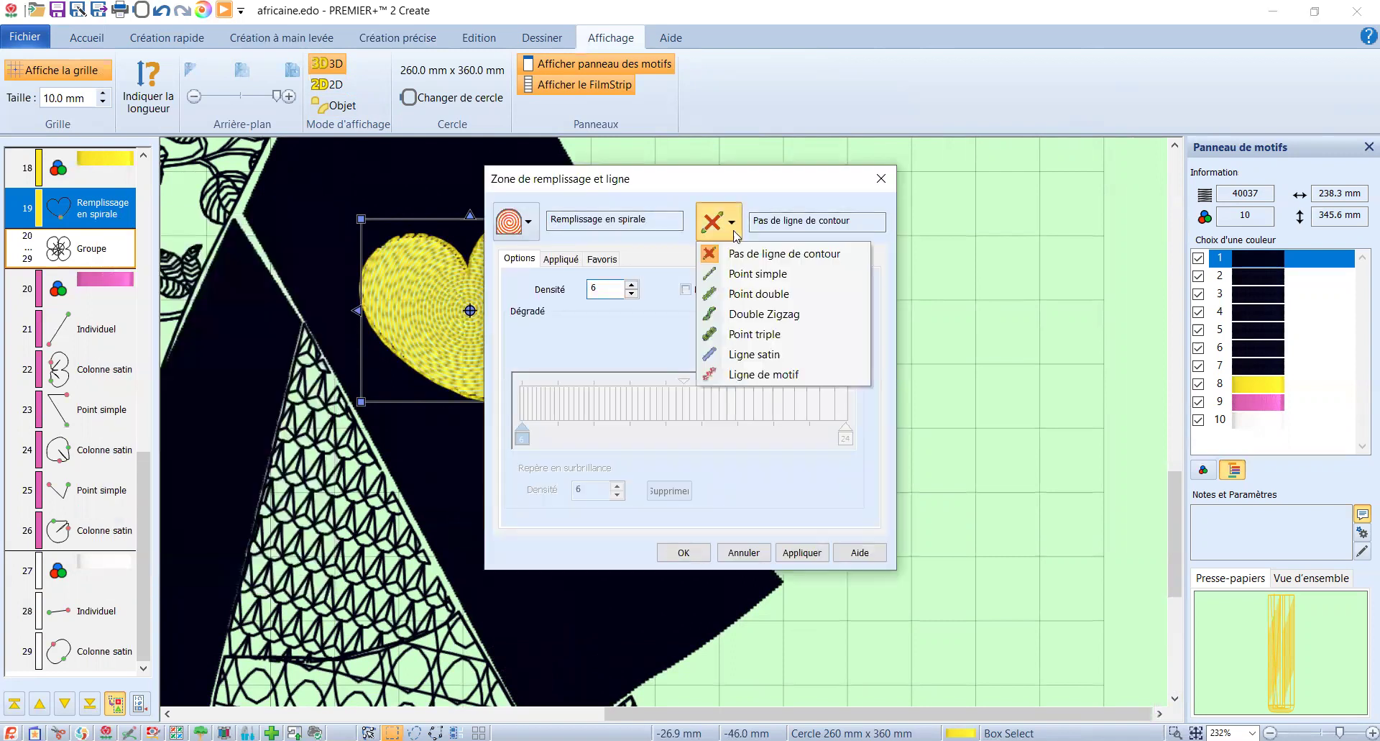
left_click(741, 271)
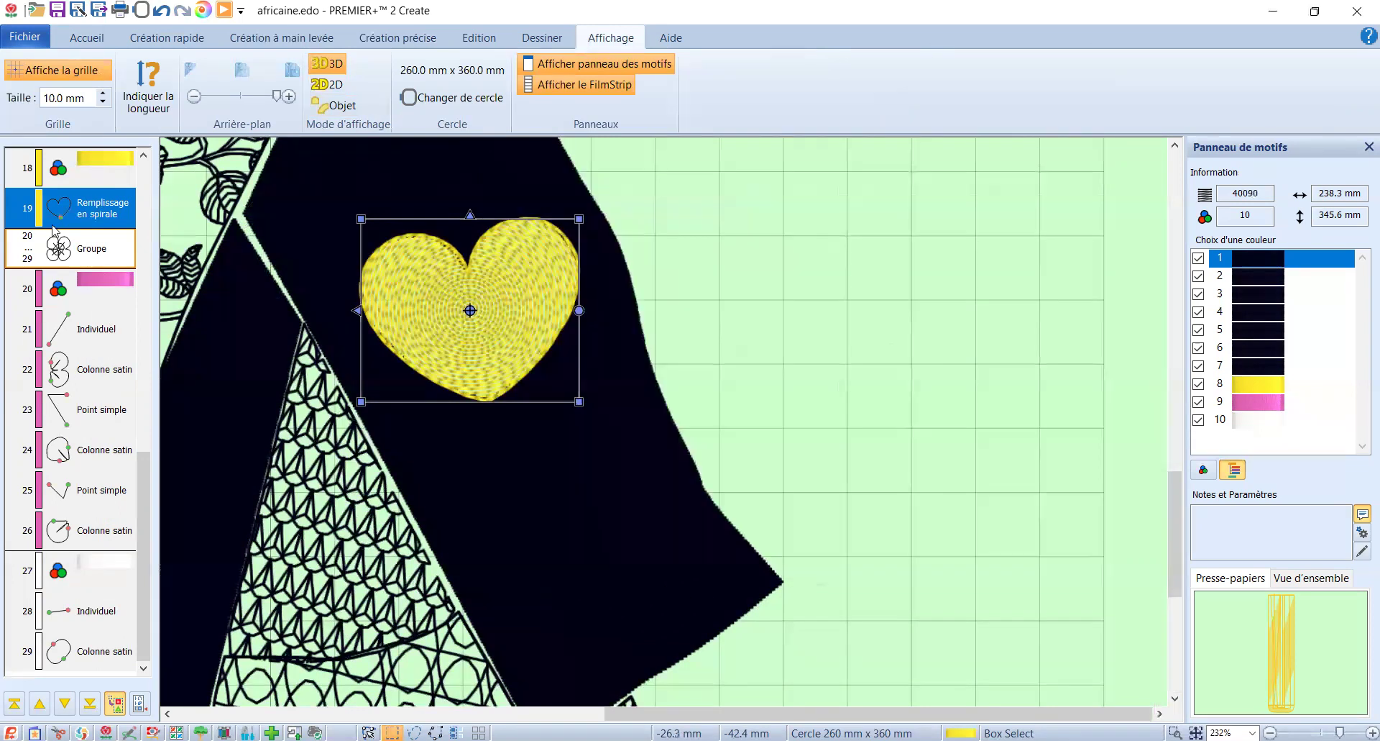
Review the outline types offered in the heart's properties, keep Point simple, and look over the whole figure
right_click(74, 209)
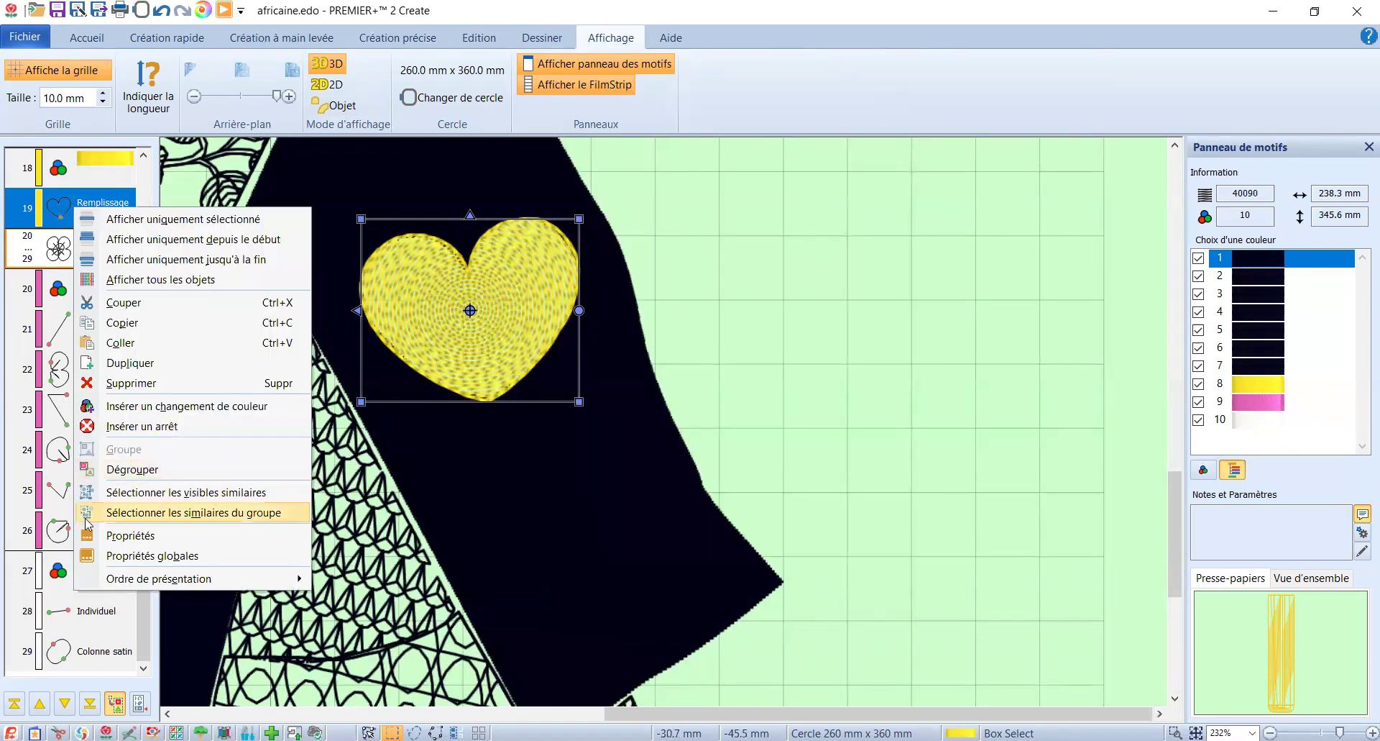
key("Return")
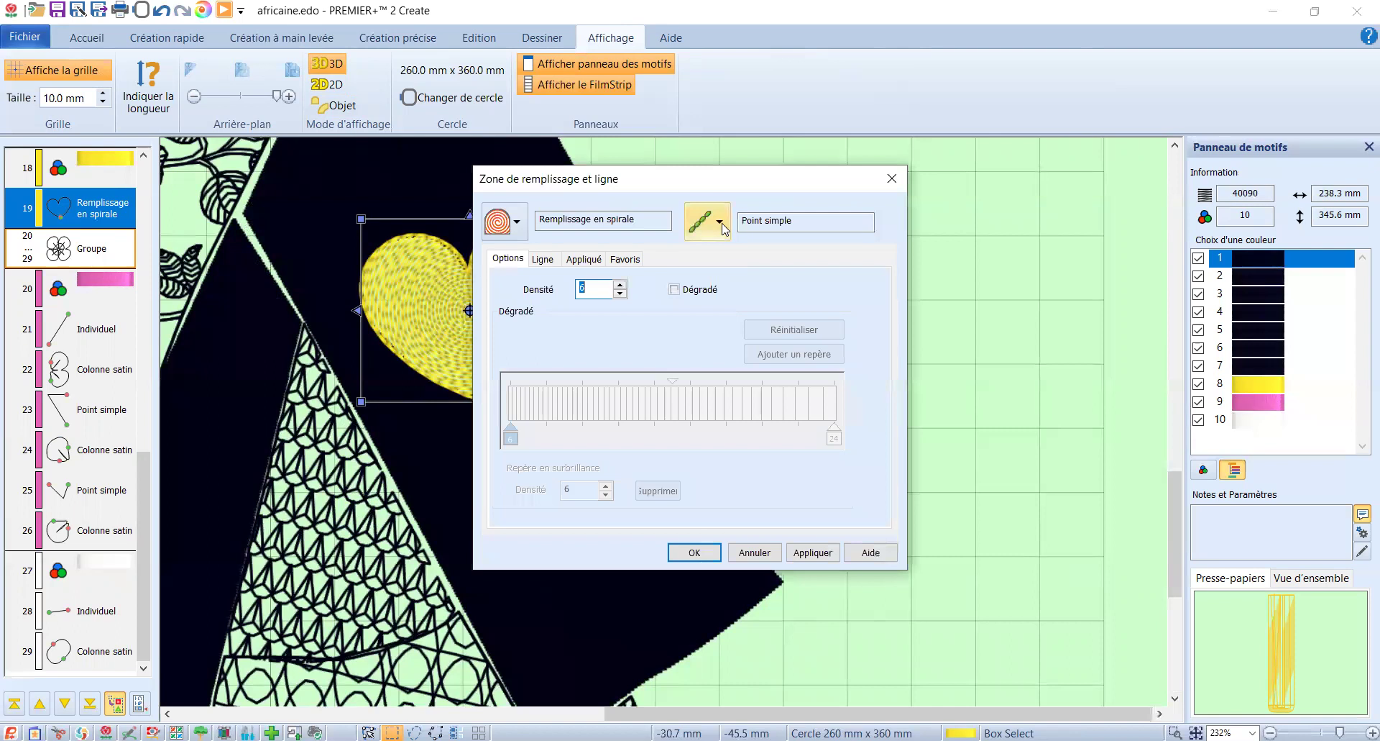
left_click(722, 222)
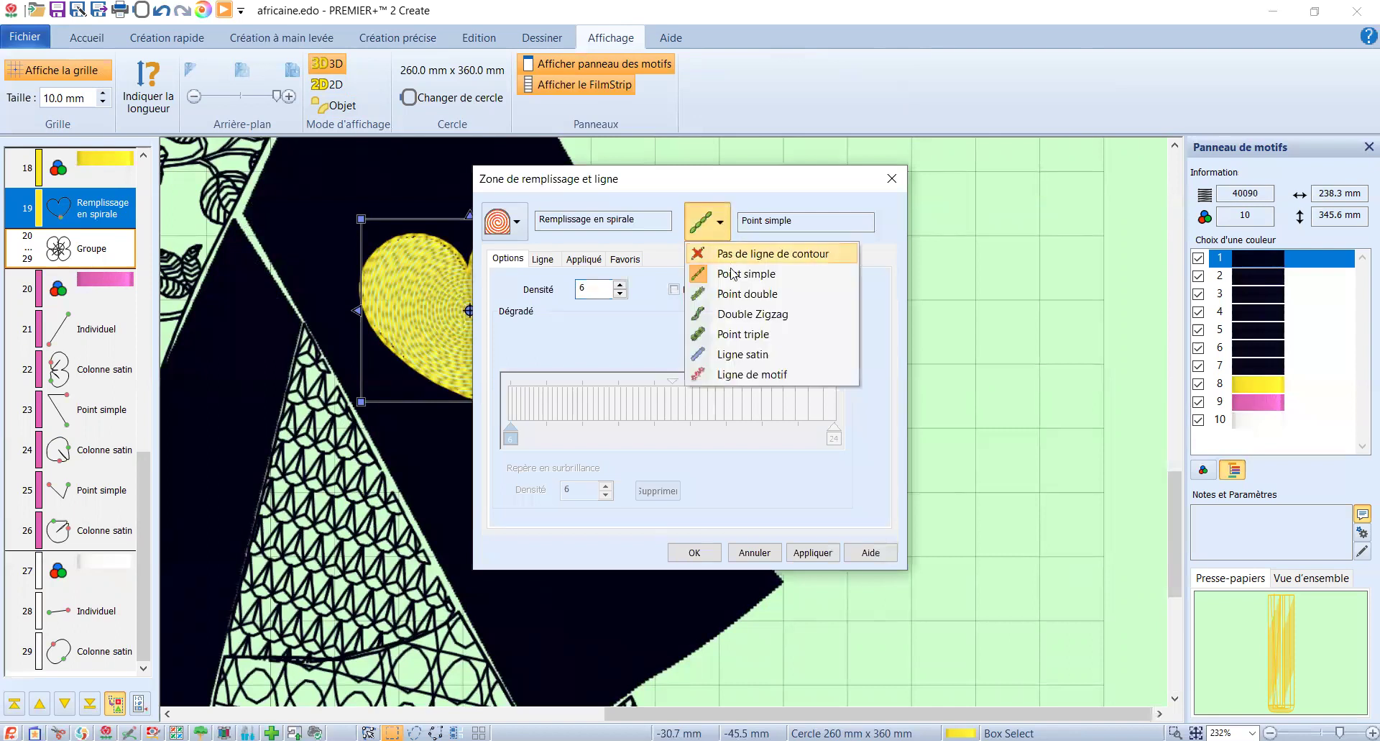
left_click(708, 554)
scroll(550, 421, "down", 5)
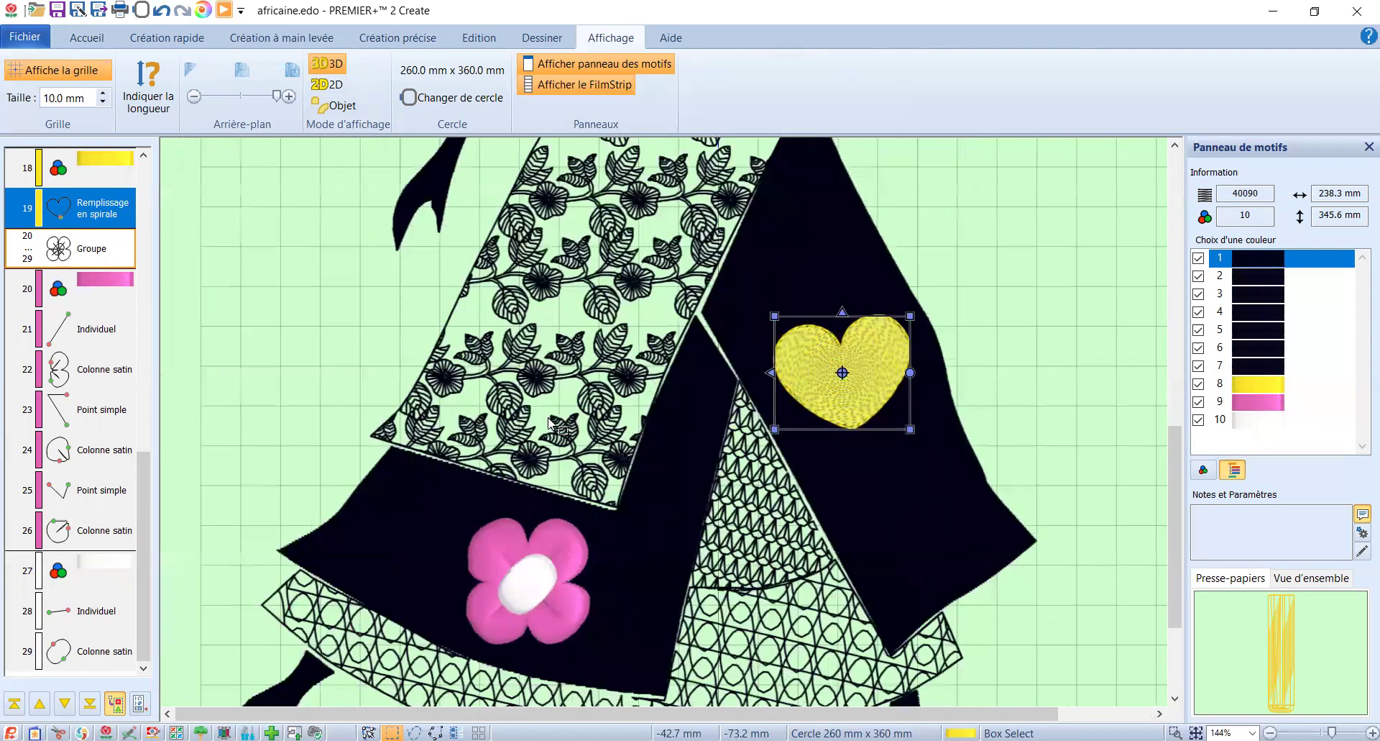
scroll(545, 421, "down", 3)
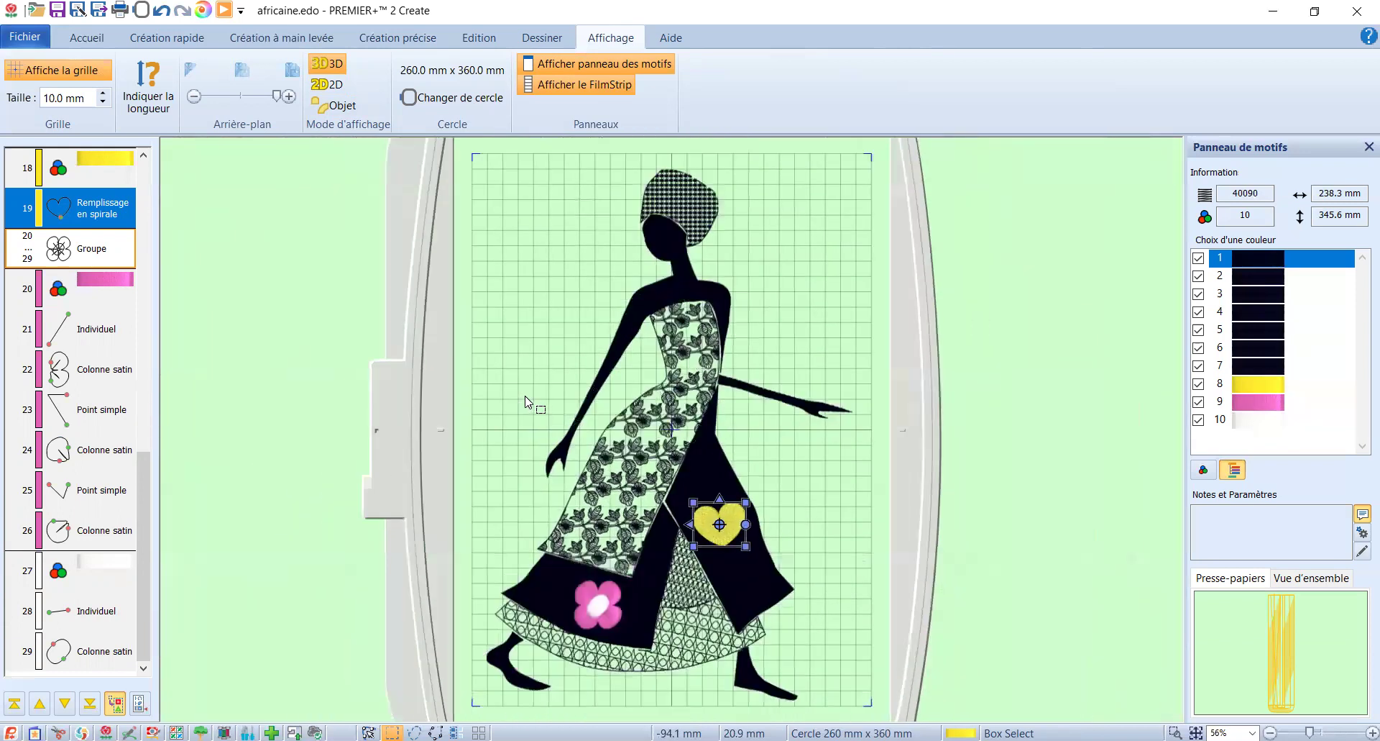